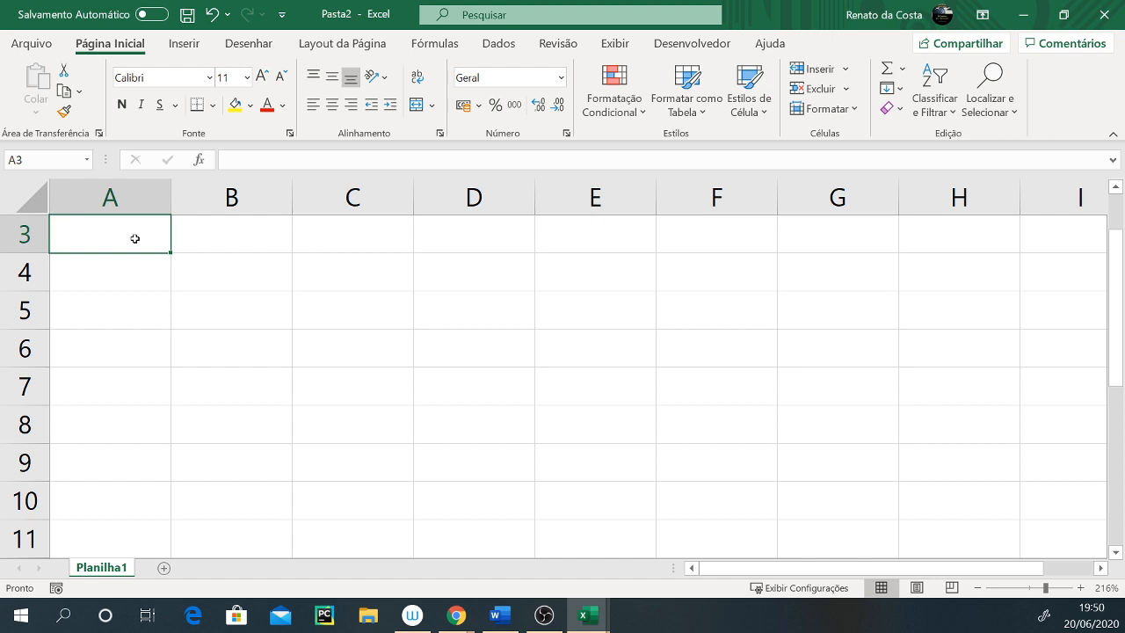
type("cpf")
key("BackSpace")
key("BackSpace")
key("BackSpace")
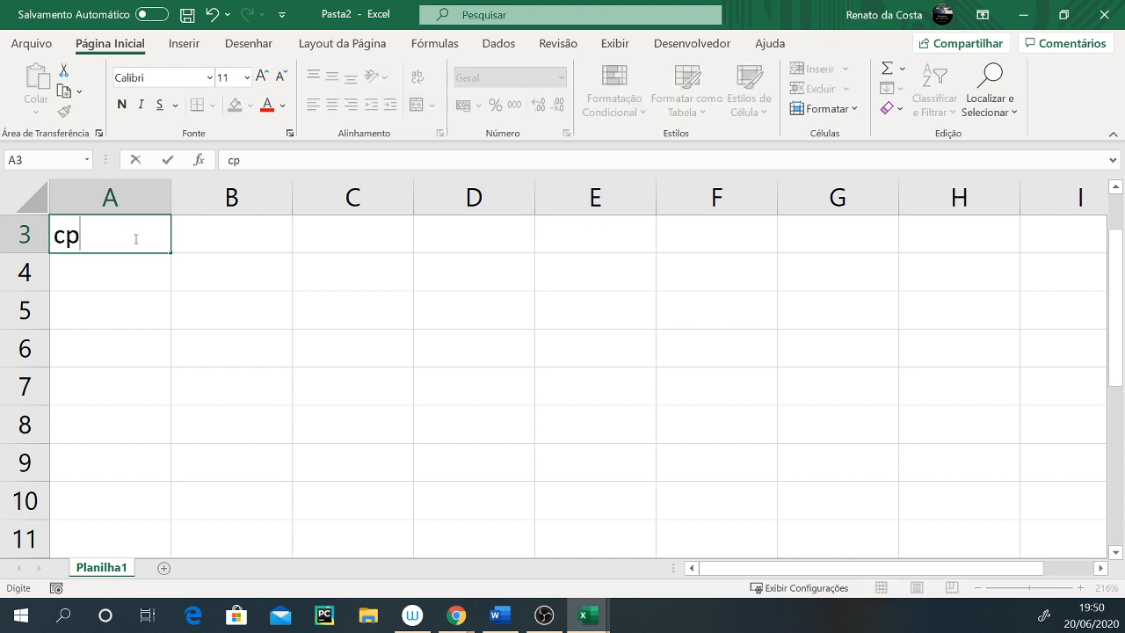
type(",")
key("BackSpace")
Enter the column headers matricula, vendedor and telefone in cells A3 to C3
type("matricula")
key("Tab")
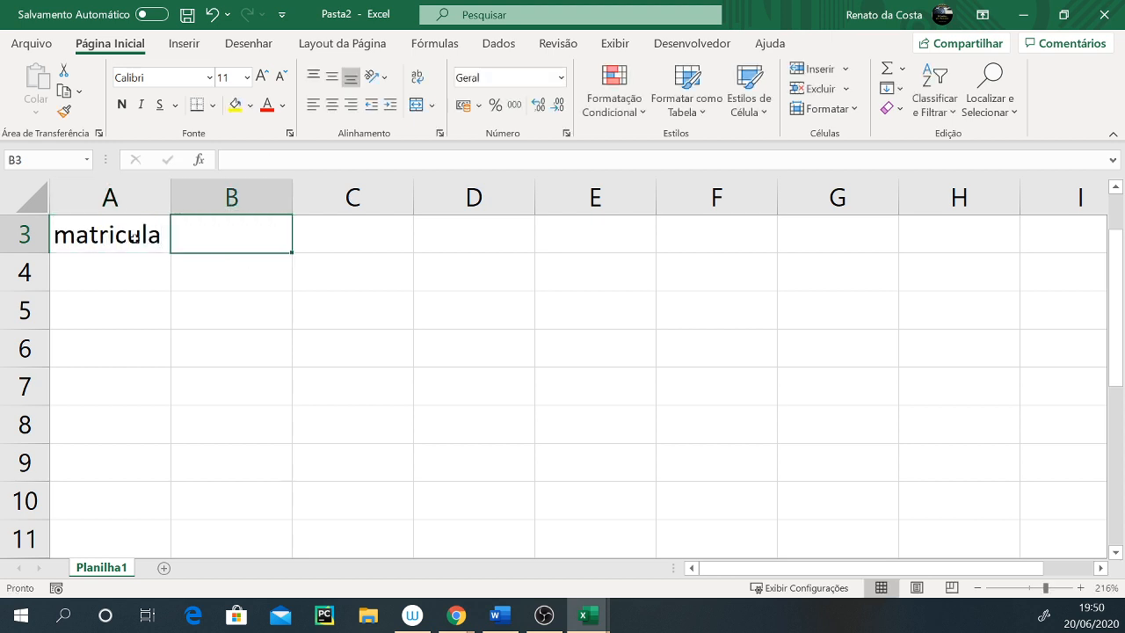
type("vendedor")
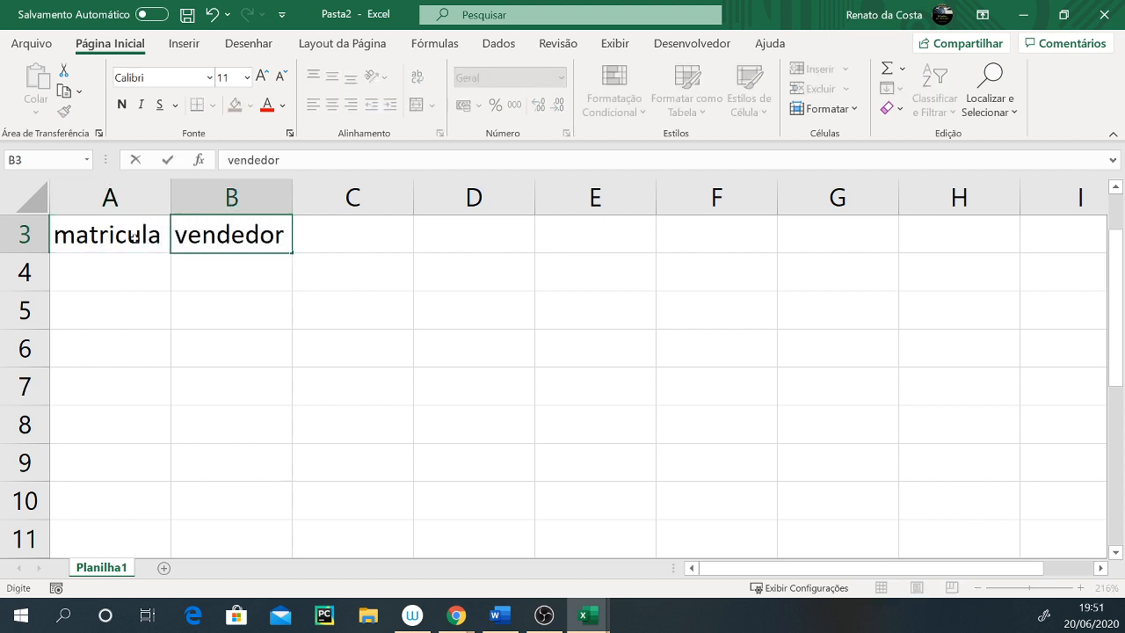
key("Tab")
type("telefone")
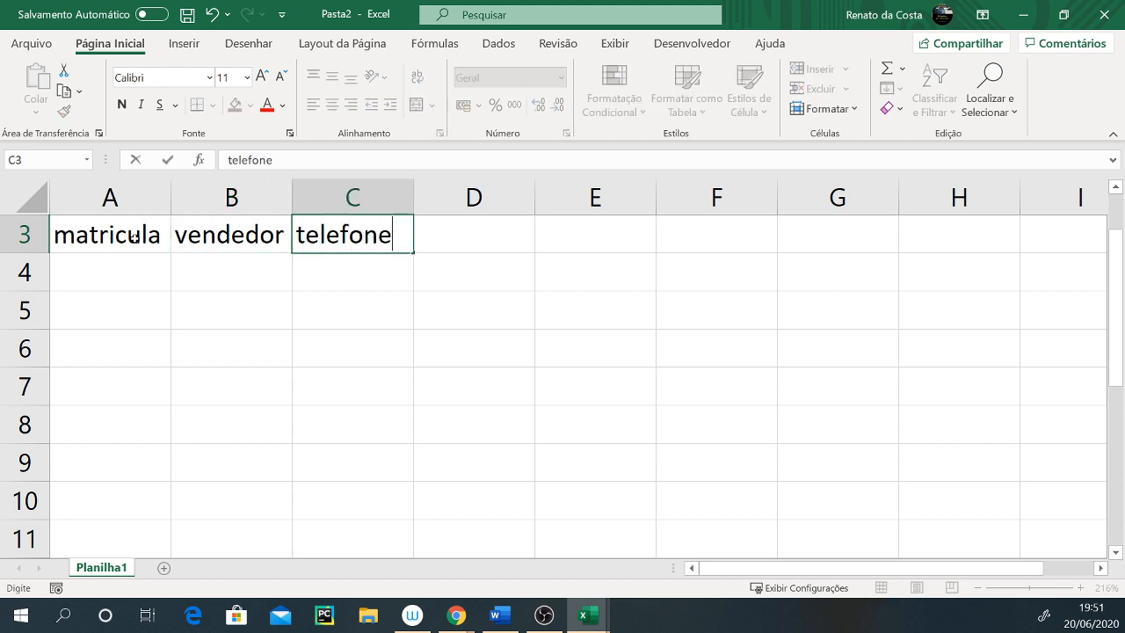
key("Return")
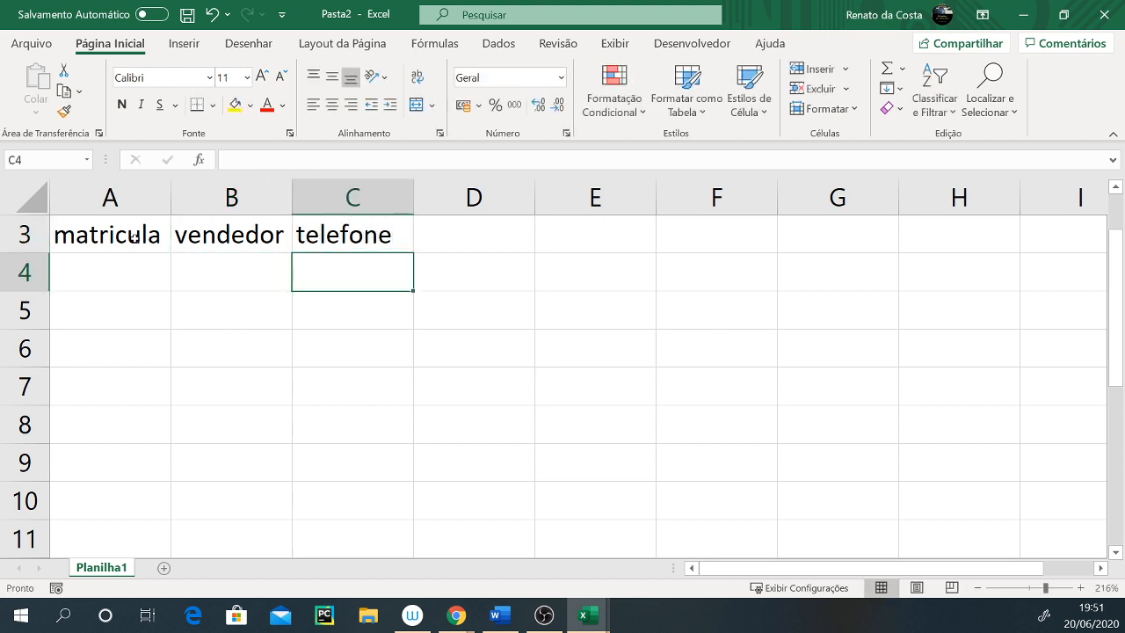
key("alt")
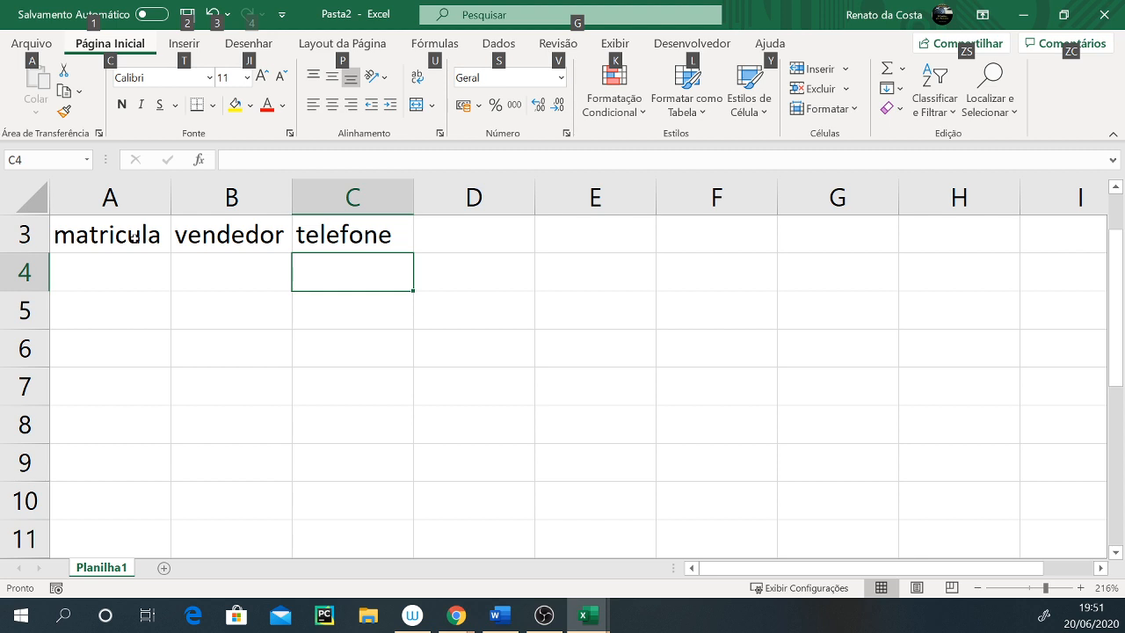
key("Escape")
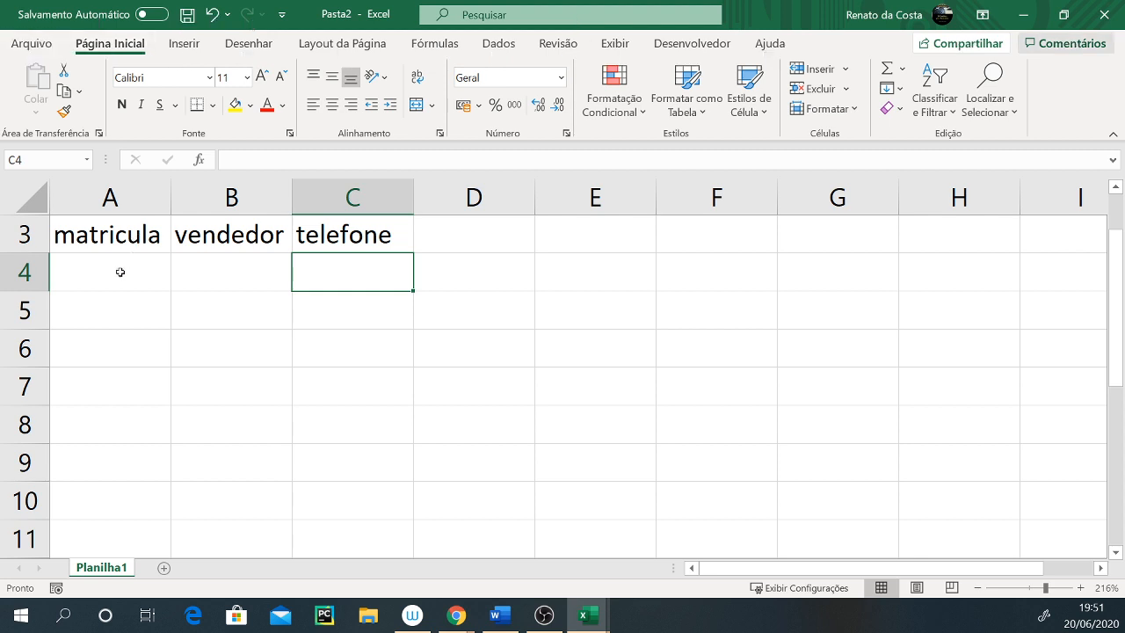
Try to enter 001 as a plain number in cell A4 under matricula
left_click(117, 277)
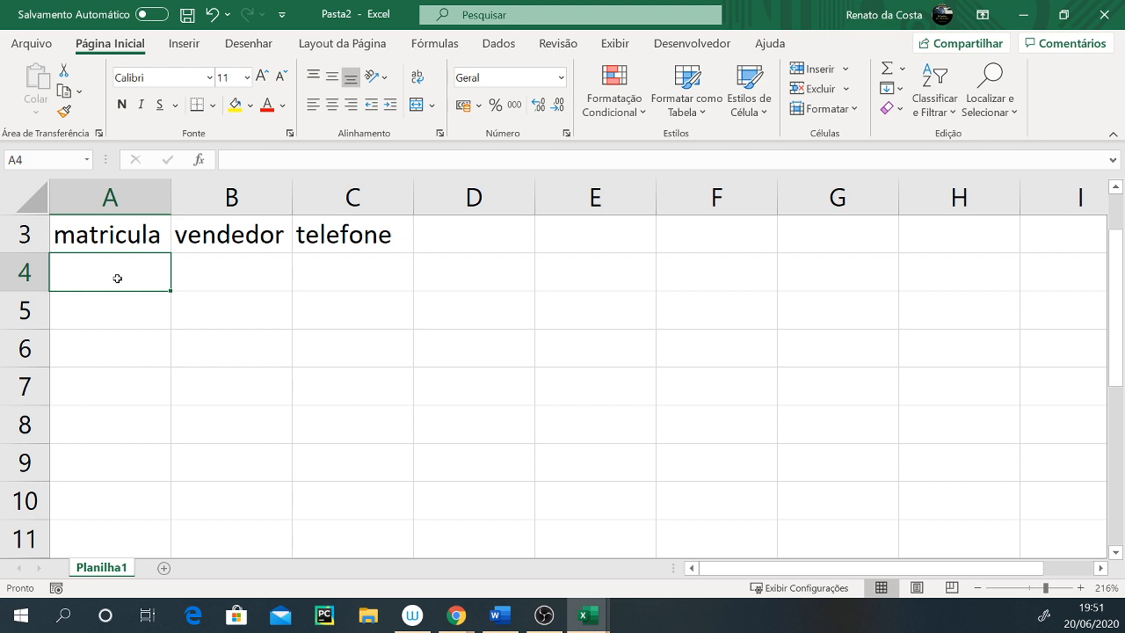
type("001")
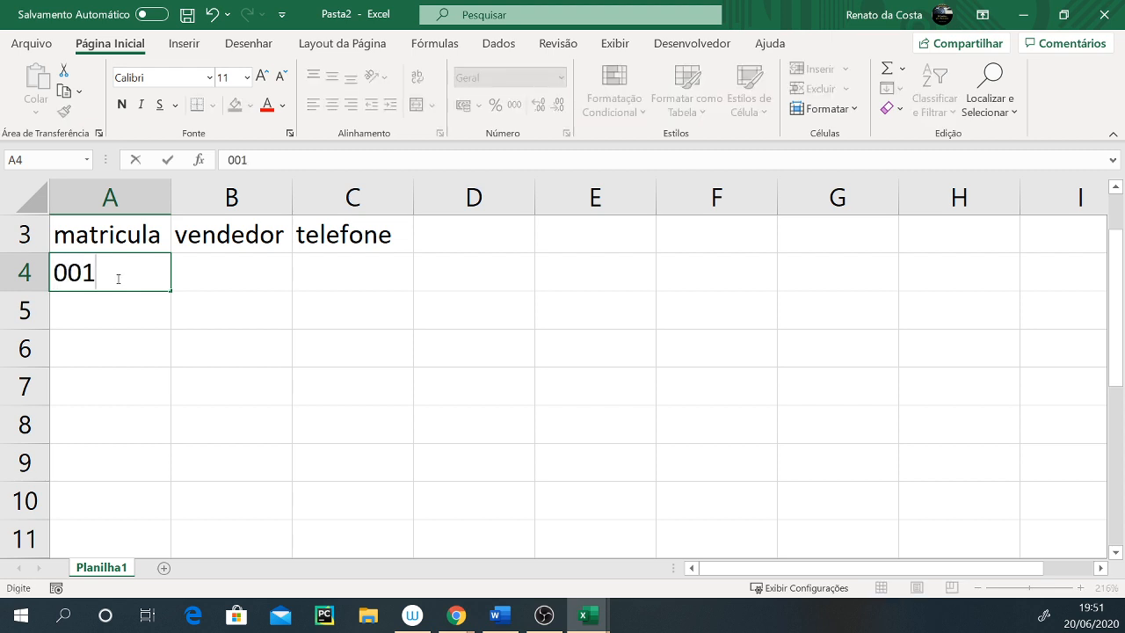
key("Return")
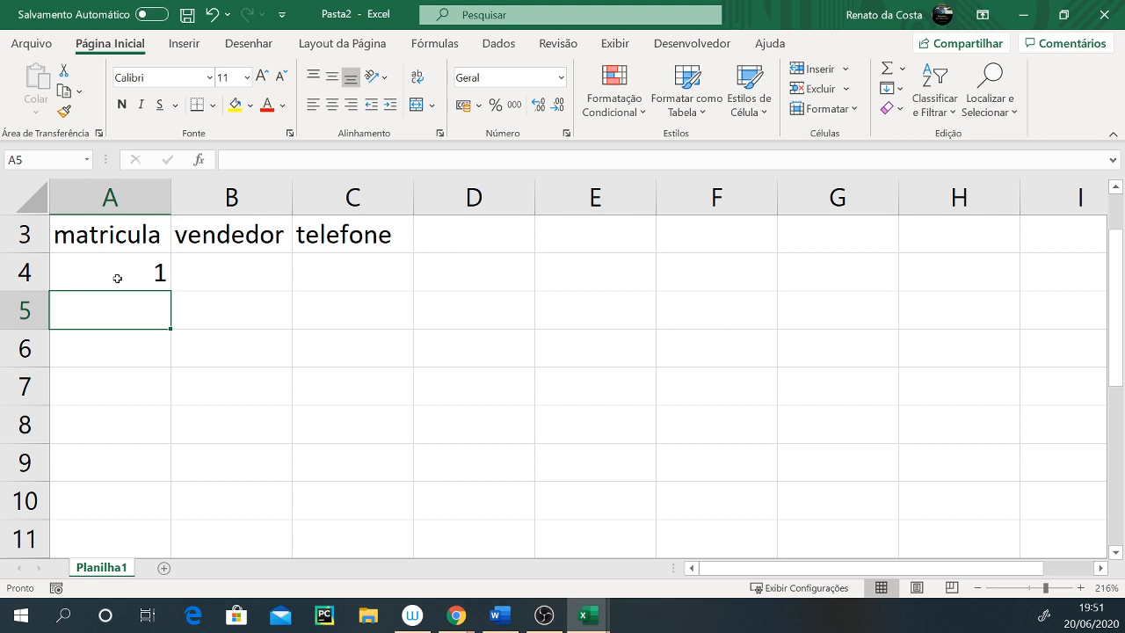
Enter 001 as text in cell A4 using a leading apostrophe and fill the series down to 006 in A9
left_click(117, 278)
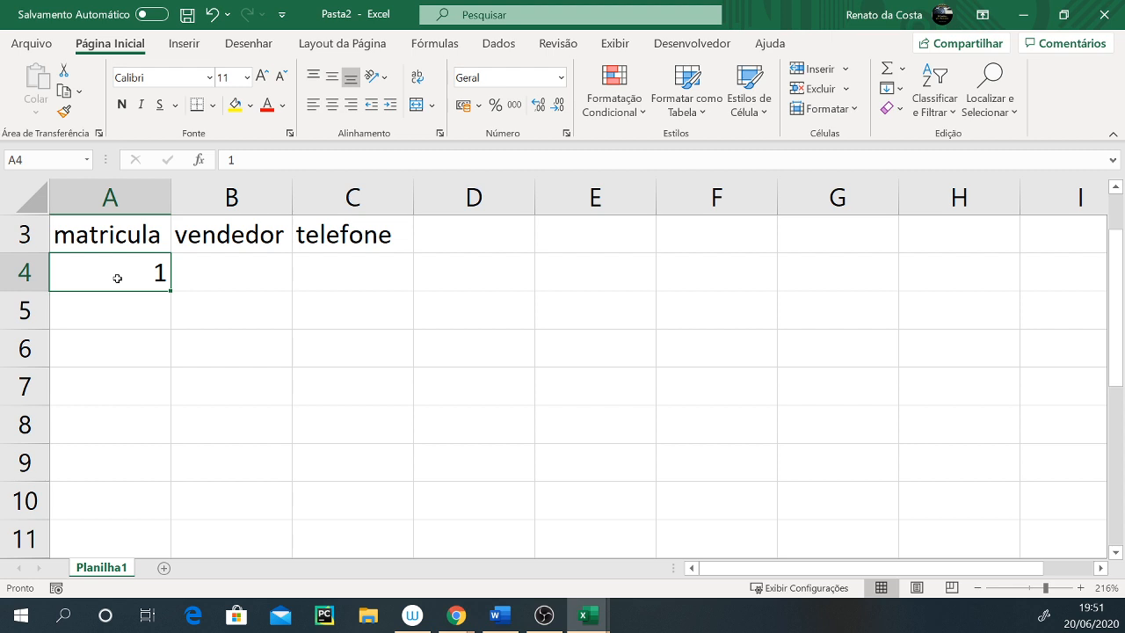
type("'")
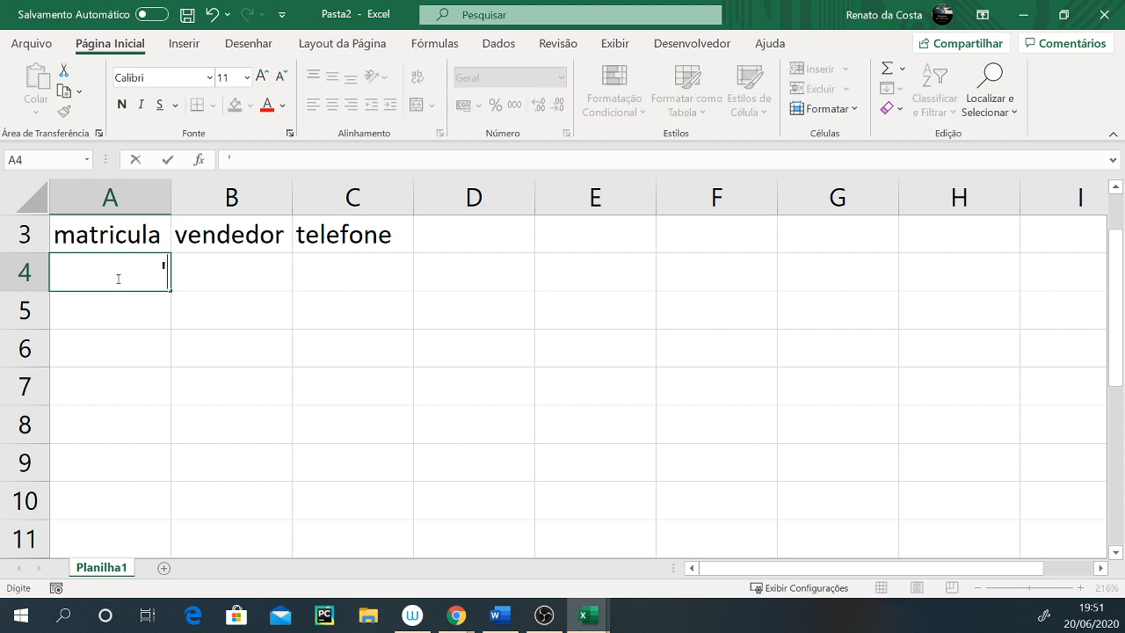
type("001")
key("Return")
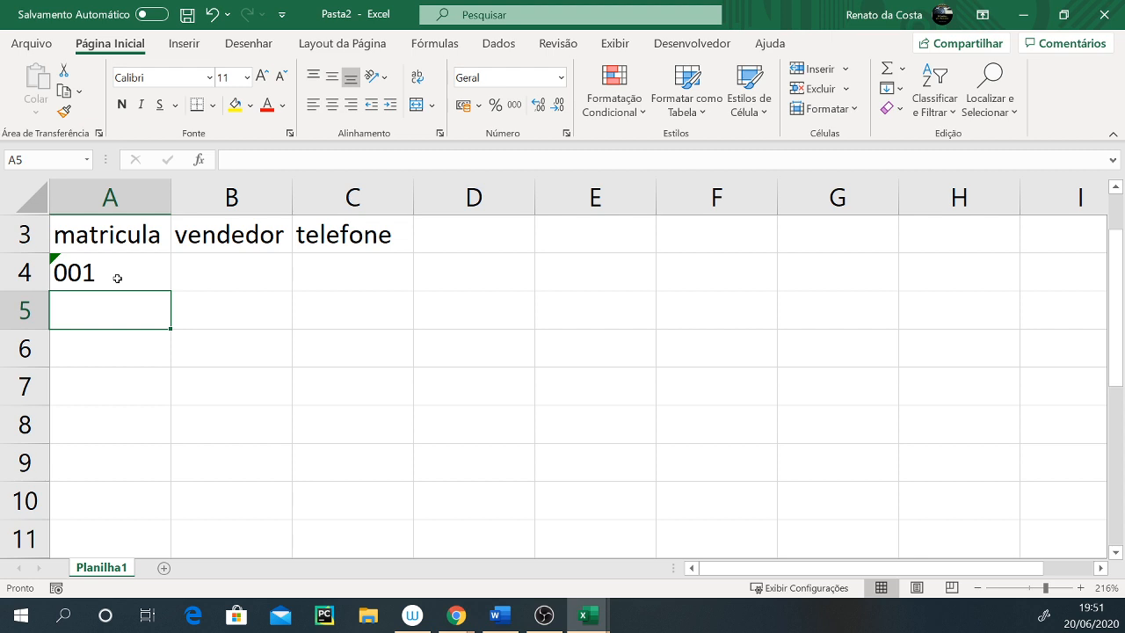
left_click(117, 278)
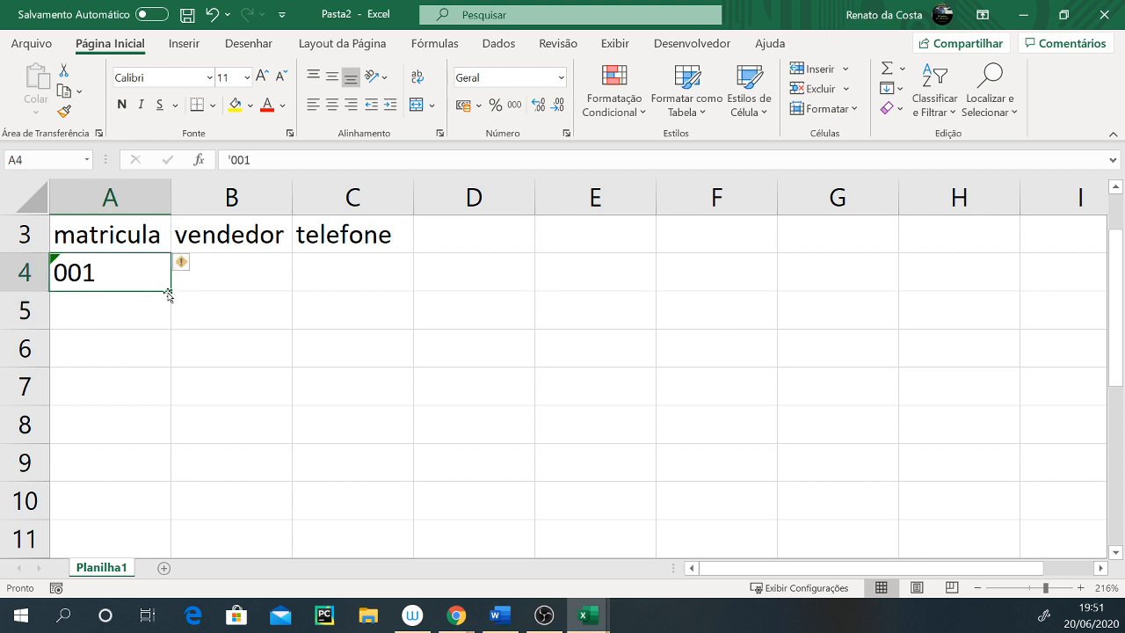
left_click_drag(171, 293, 171, 483)
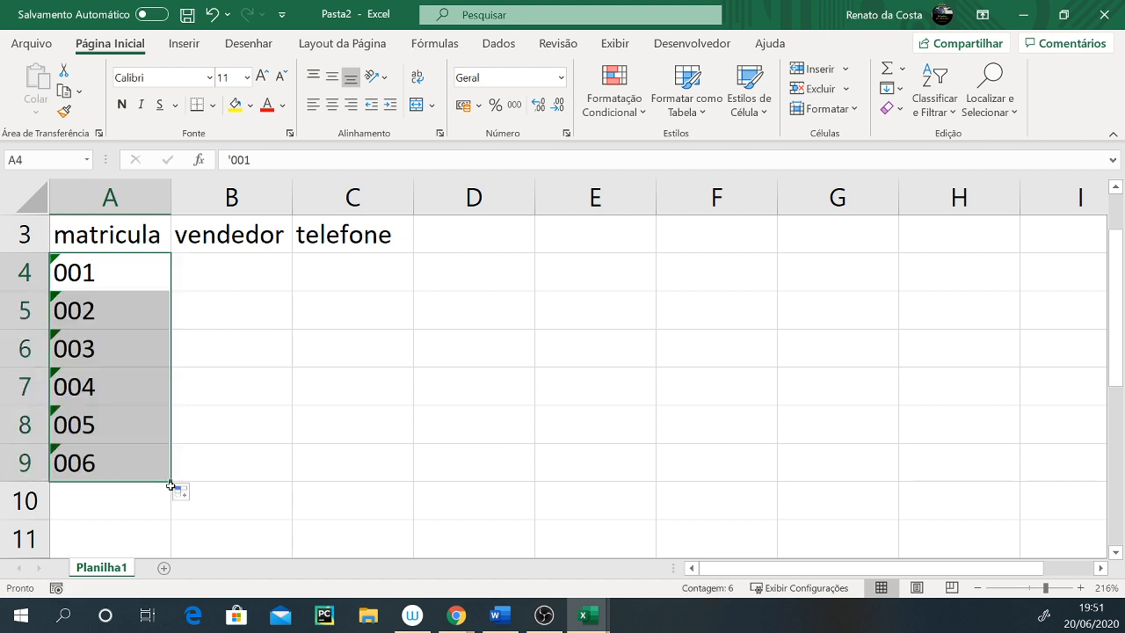
Enter the six sellers' first names under vendedor in cells B4 to B9
left_click(269, 276)
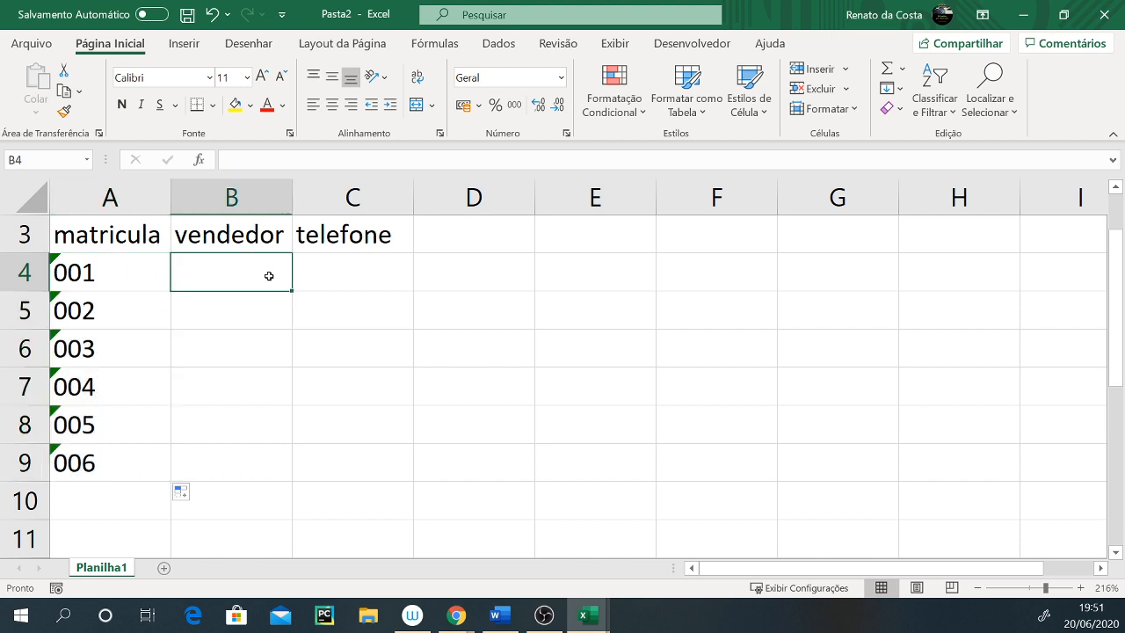
type("renato")
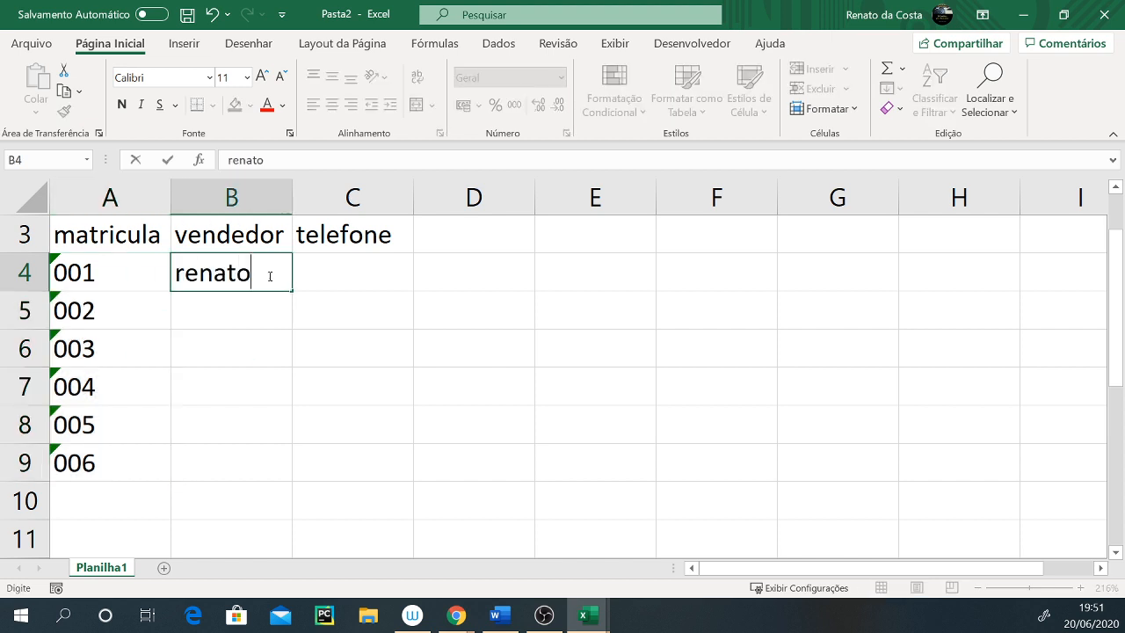
key("Return")
type("ricardo")
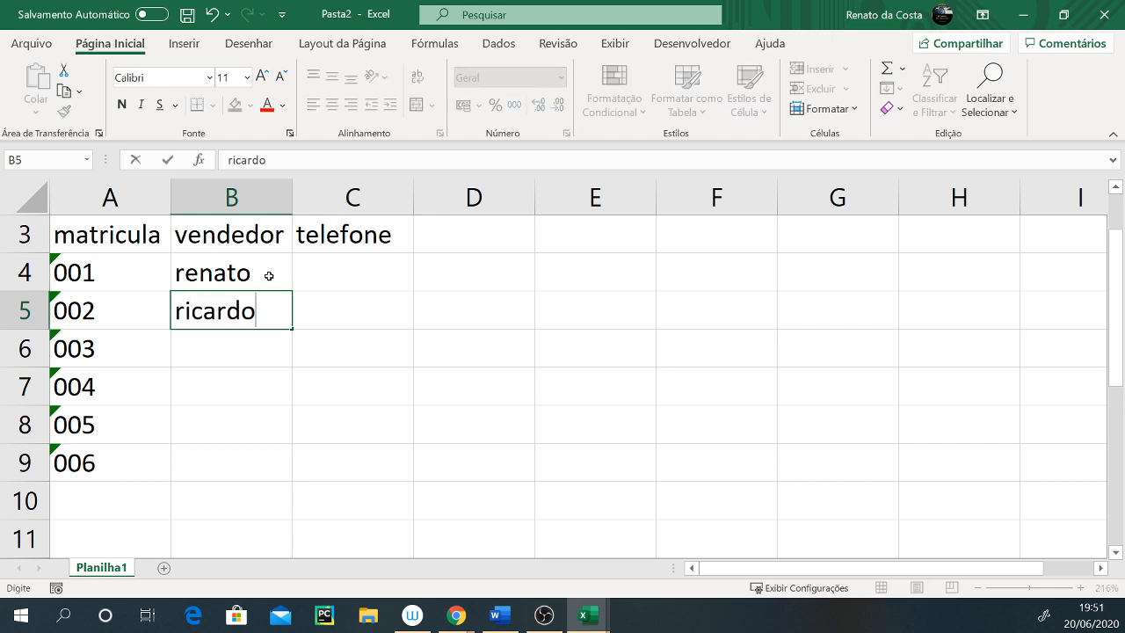
key("Return")
type("bruno")
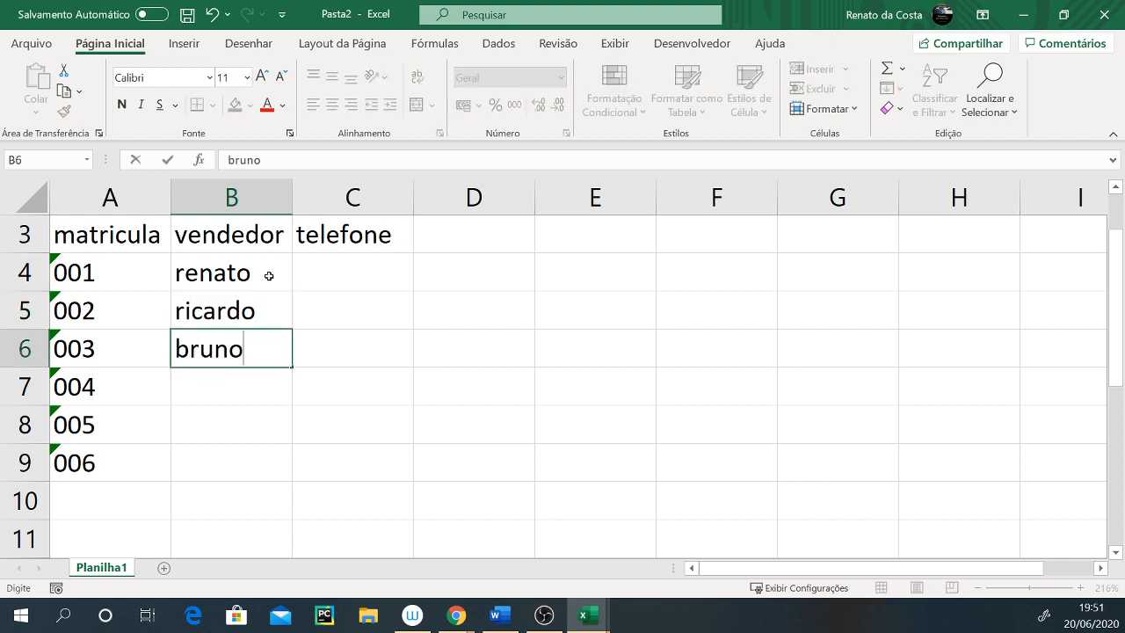
key("Return")
type("décio")
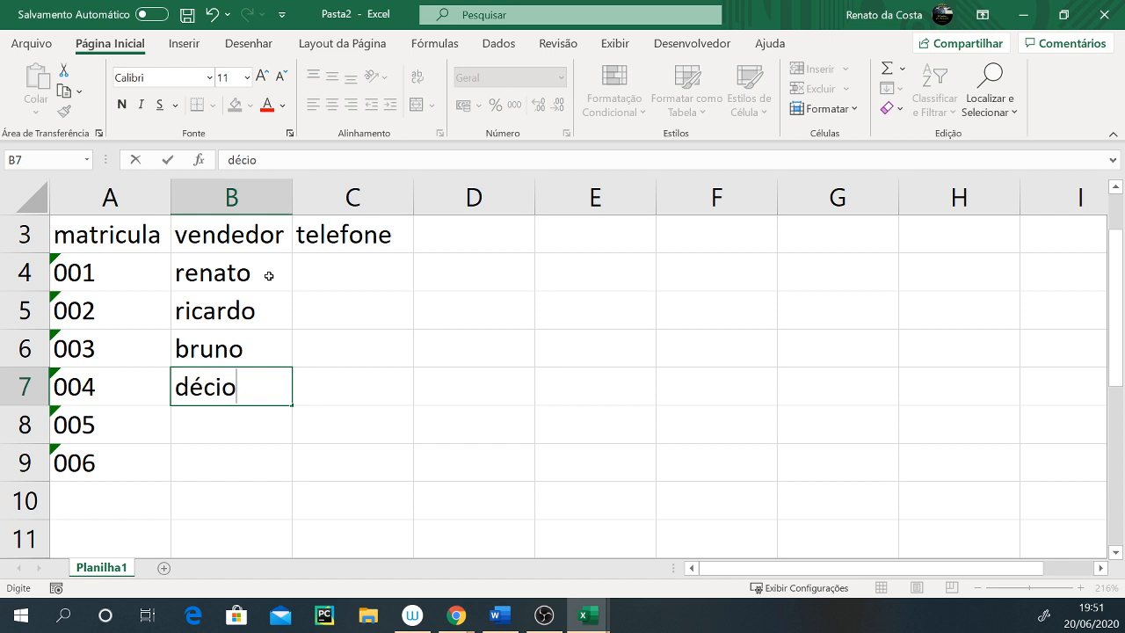
key("Return")
type("jean")
key("Return")
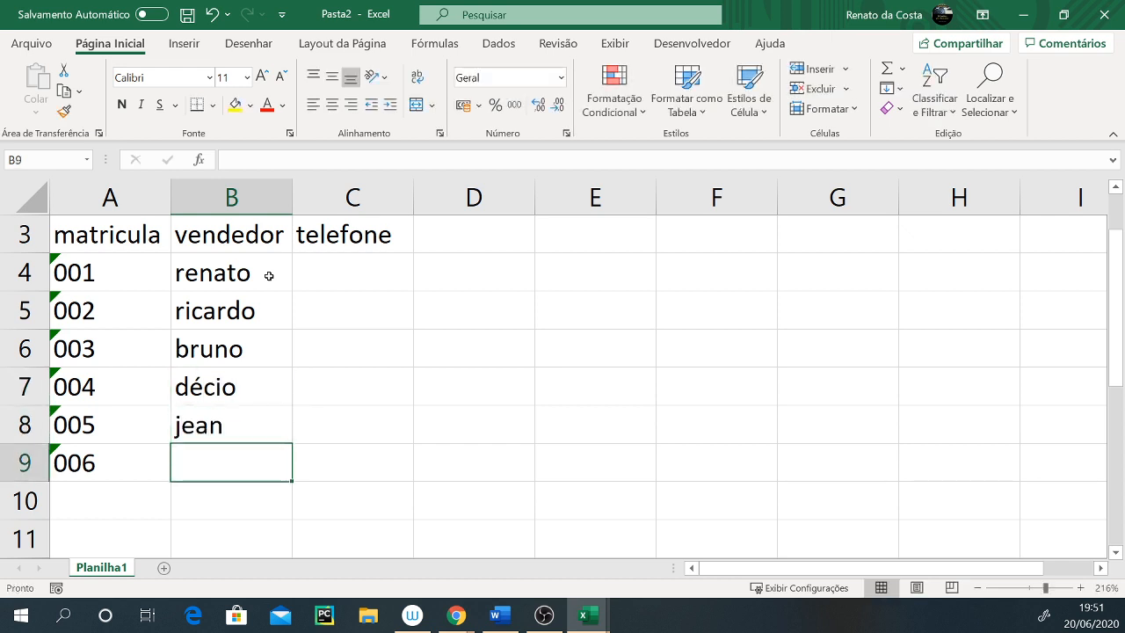
type("grasi")
key("Return")
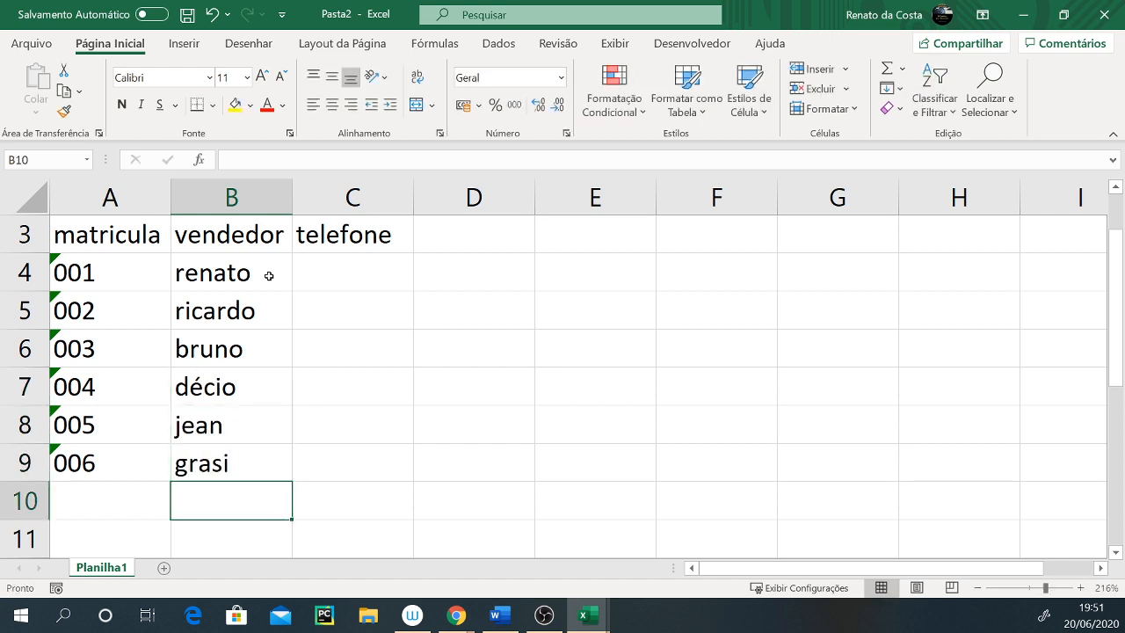
Enter the phone numbers of the first three sellers under telefone in cells C4 to C6
key("Up")
key("Up")
key("Up")
key("Up")
key("Up")
key("Up")
key("Right")
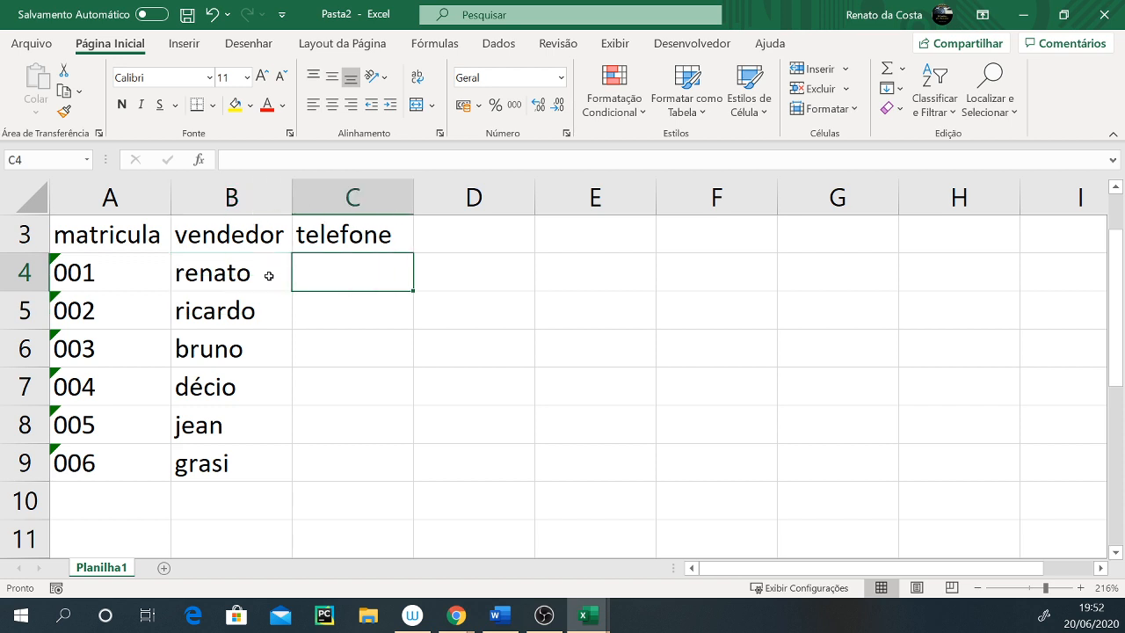
type("339")
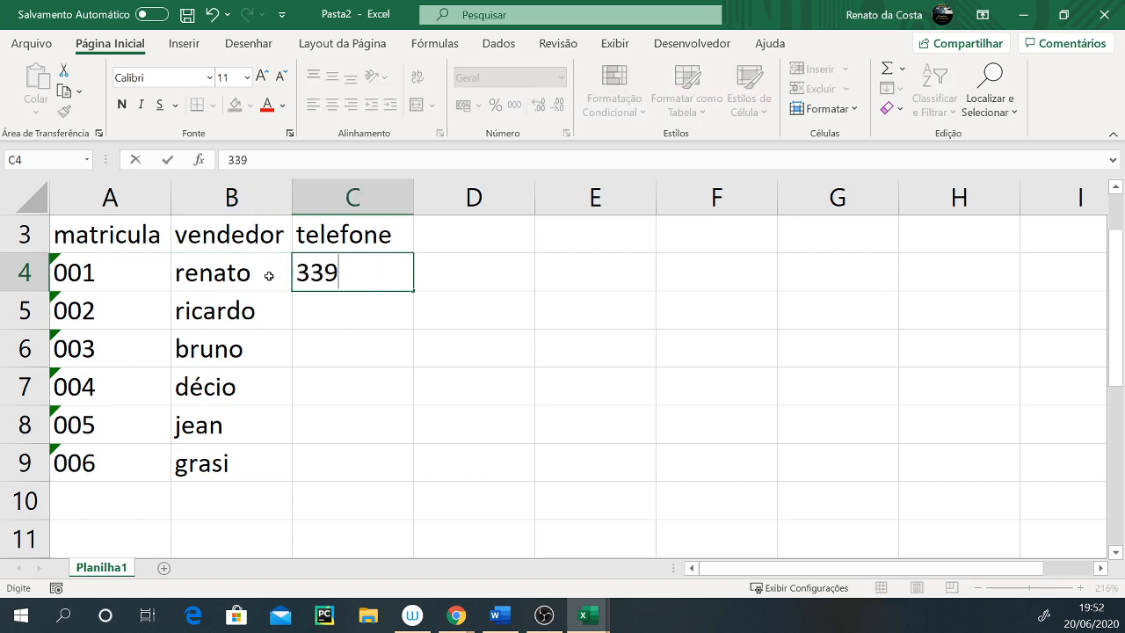
type("31000")
key("Return")
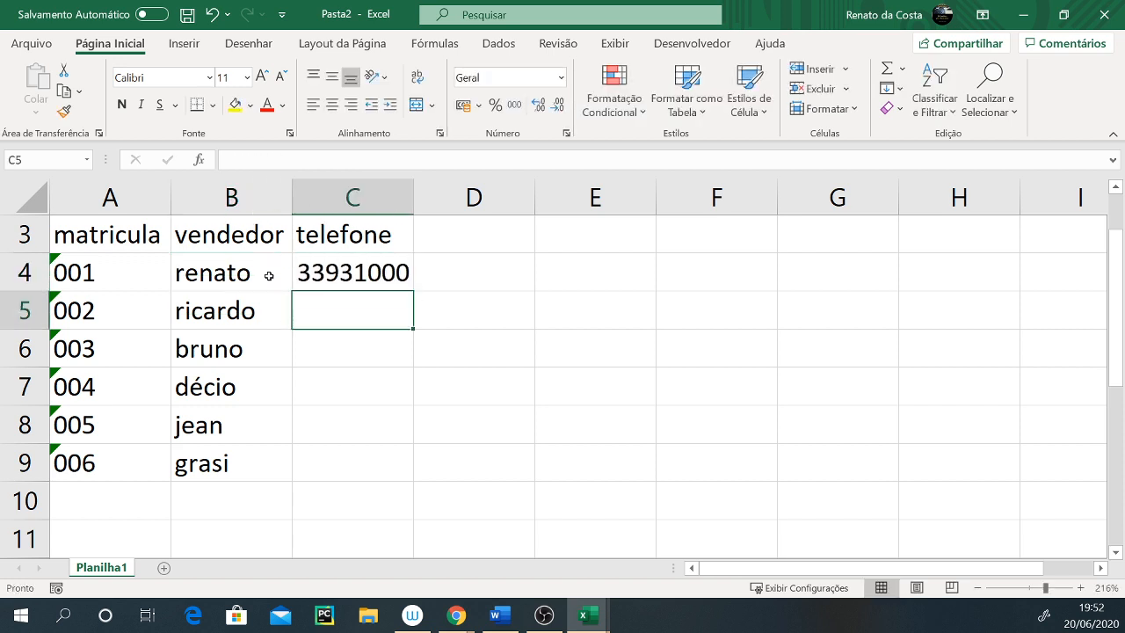
type("2467")
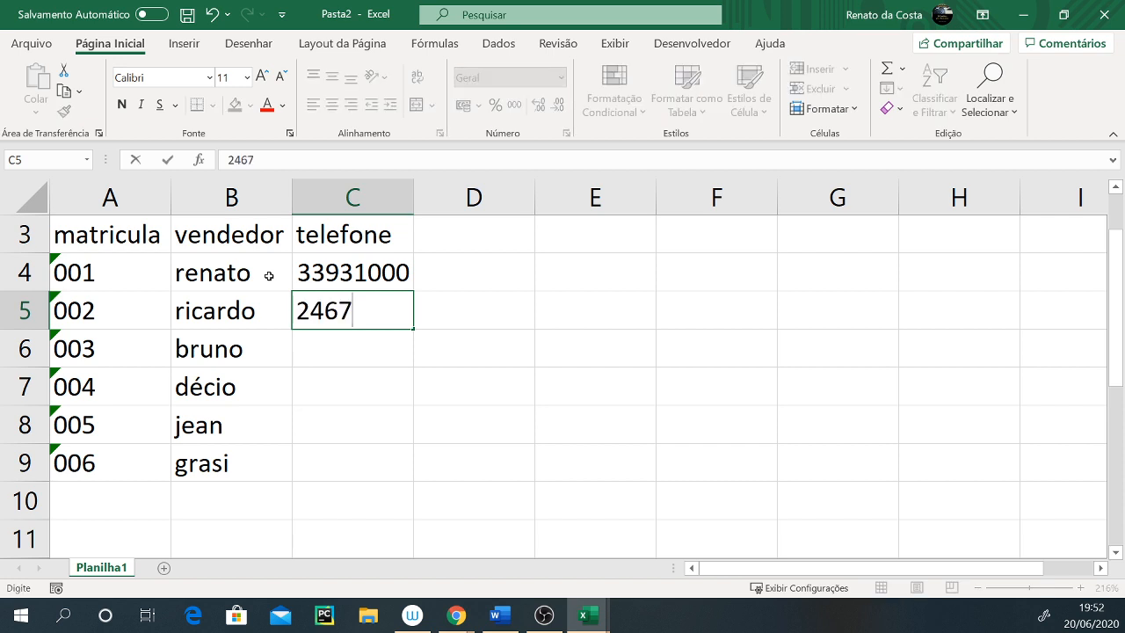
type("1919")
key("Return")
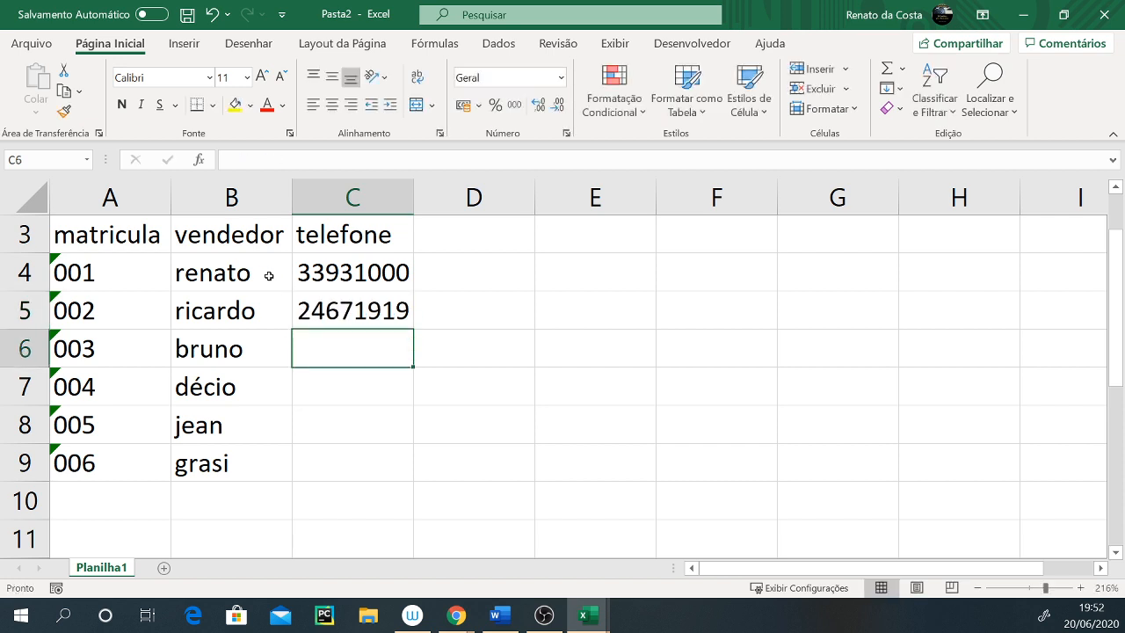
type("2323")
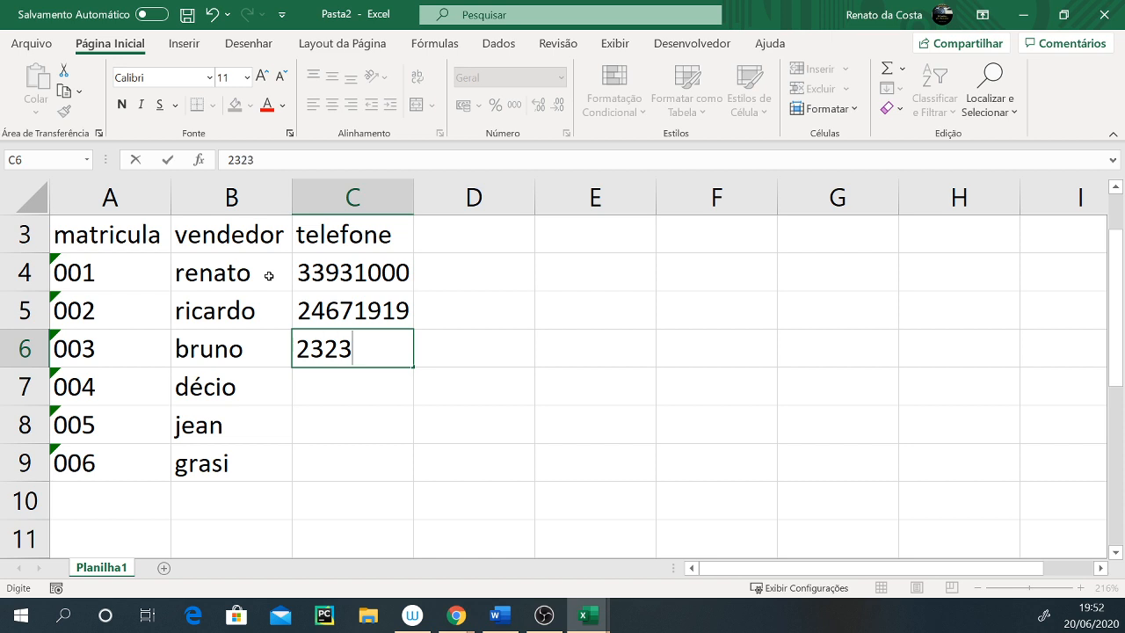
type("2424")
key("Return")
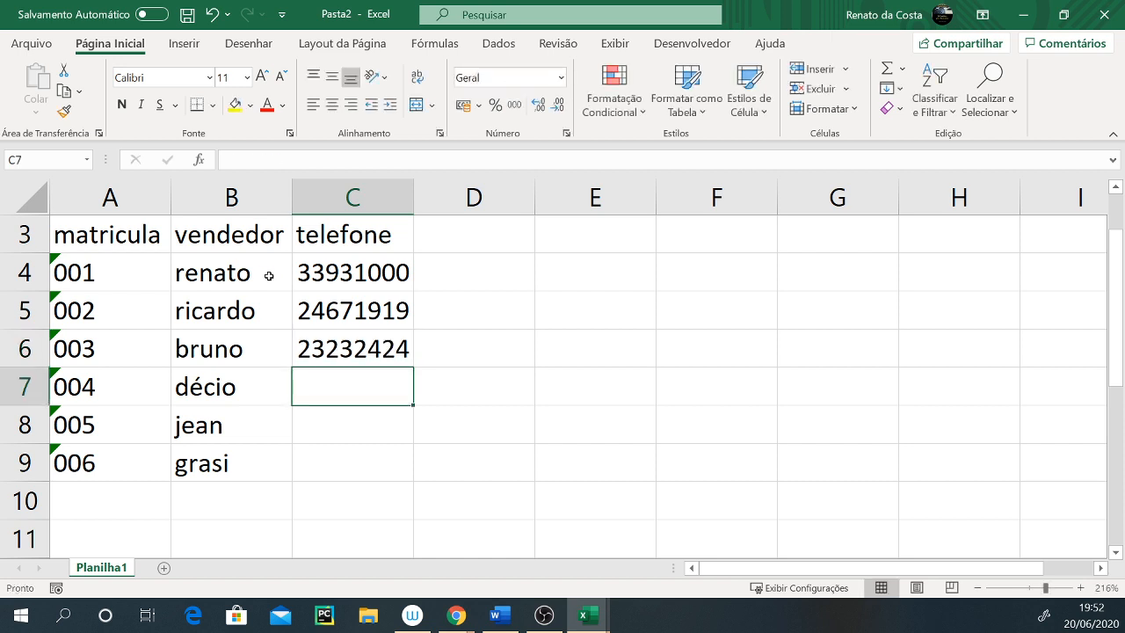
Enter the phone numbers of the last three sellers under telefone in cells C7 to C9
type("27")
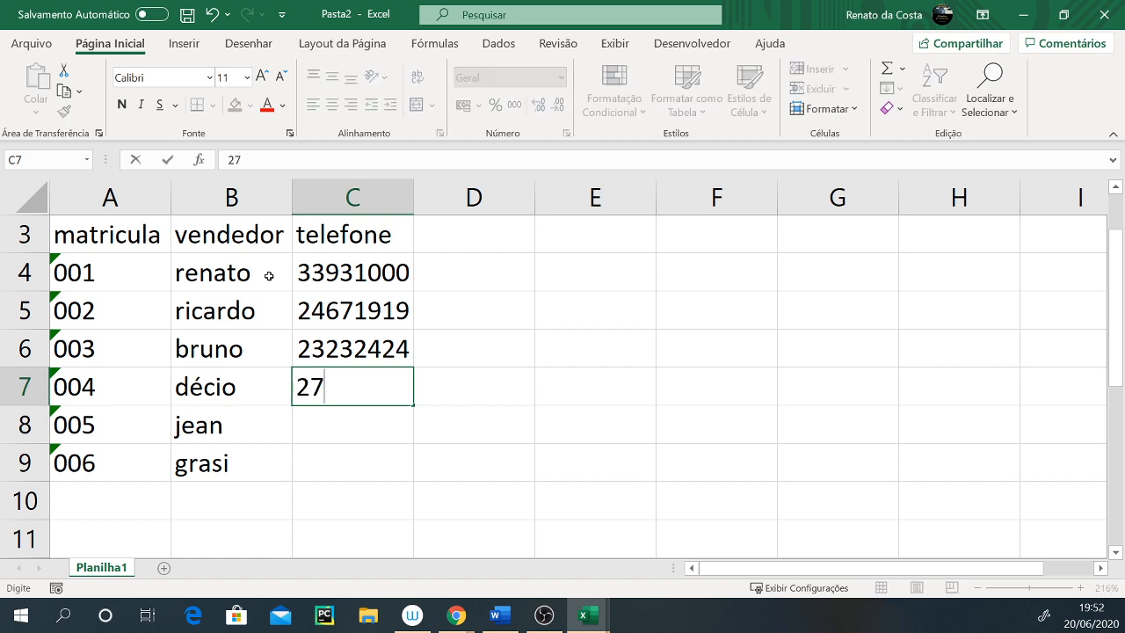
type("272727")
key("ctrl+Return")
key("Return")
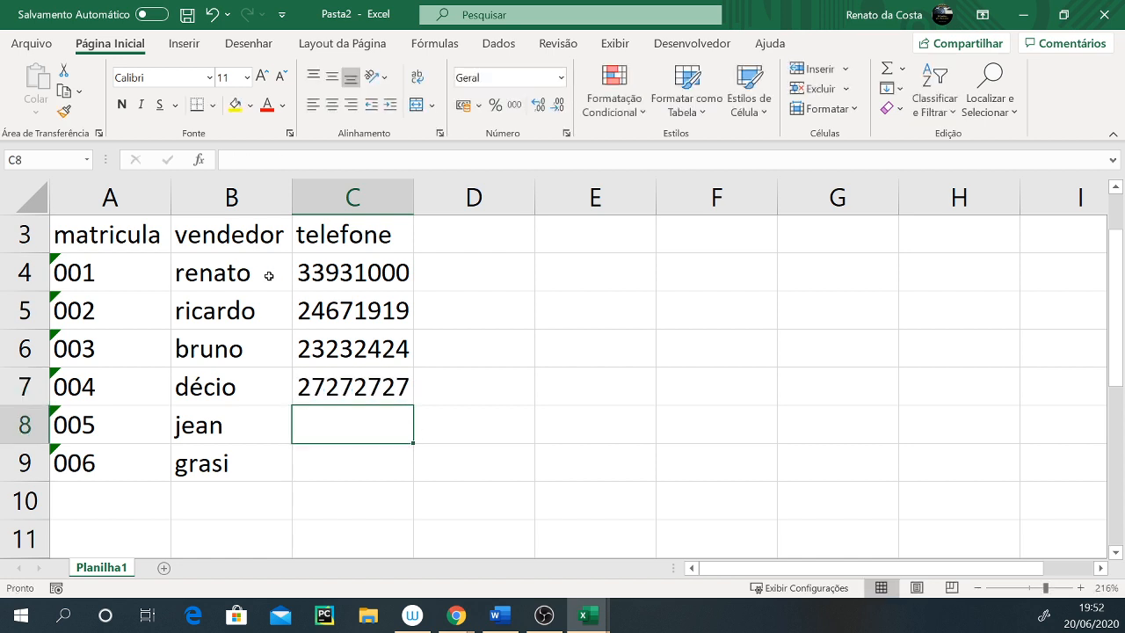
type("134")
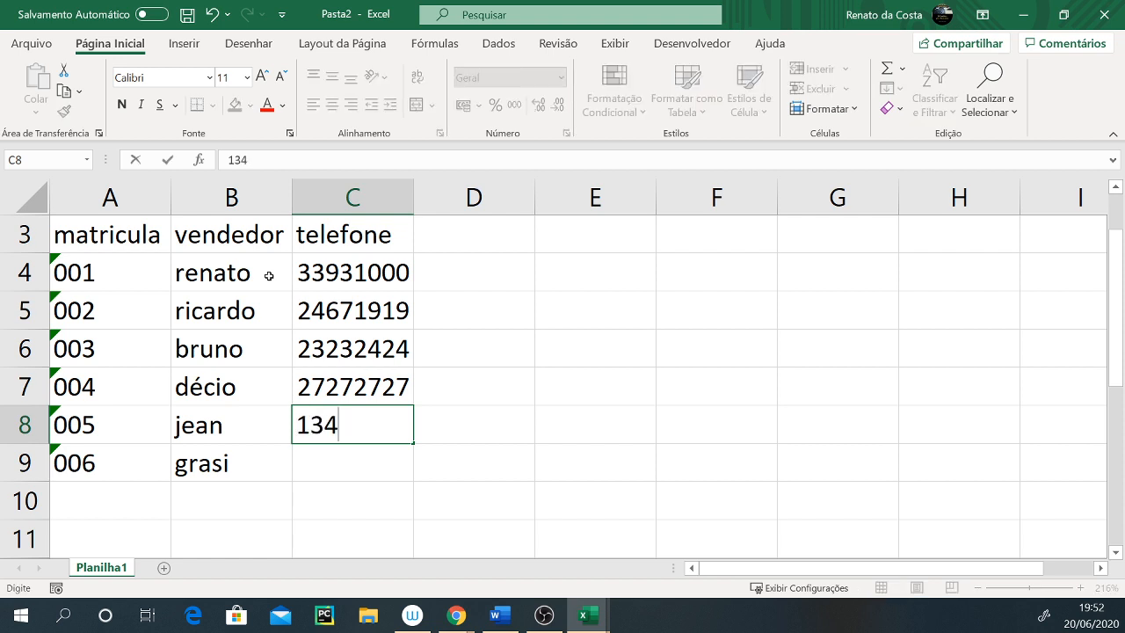
key("BackSpace")
key("BackSpace")
key("BackSpace")
type("22344333")
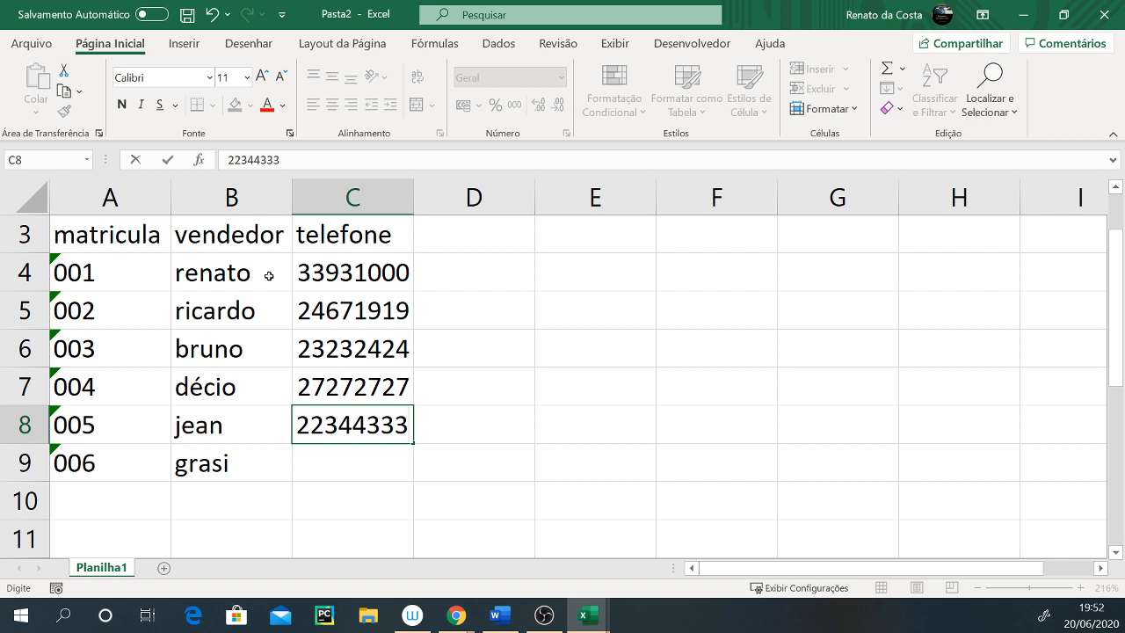
key("Return")
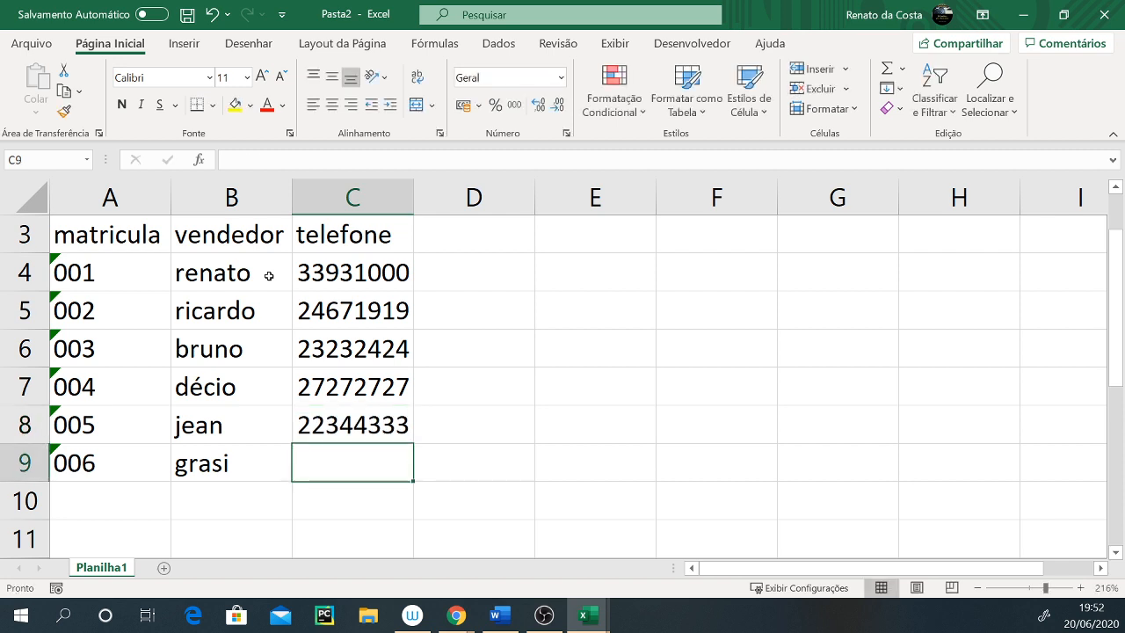
type("2121")
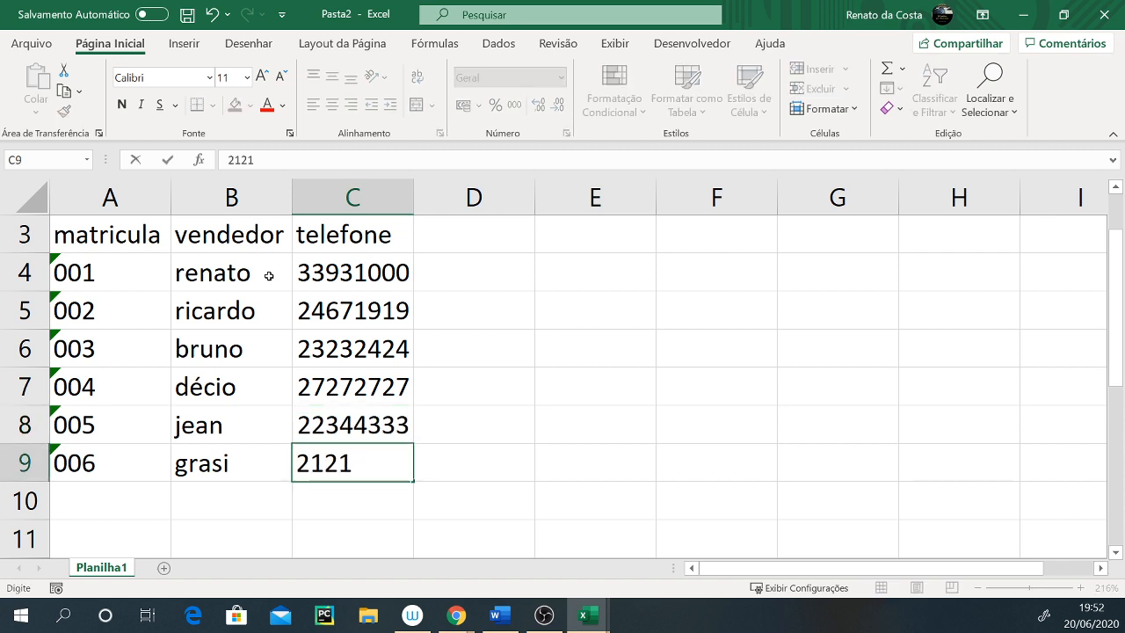
type("2121")
key("Return")
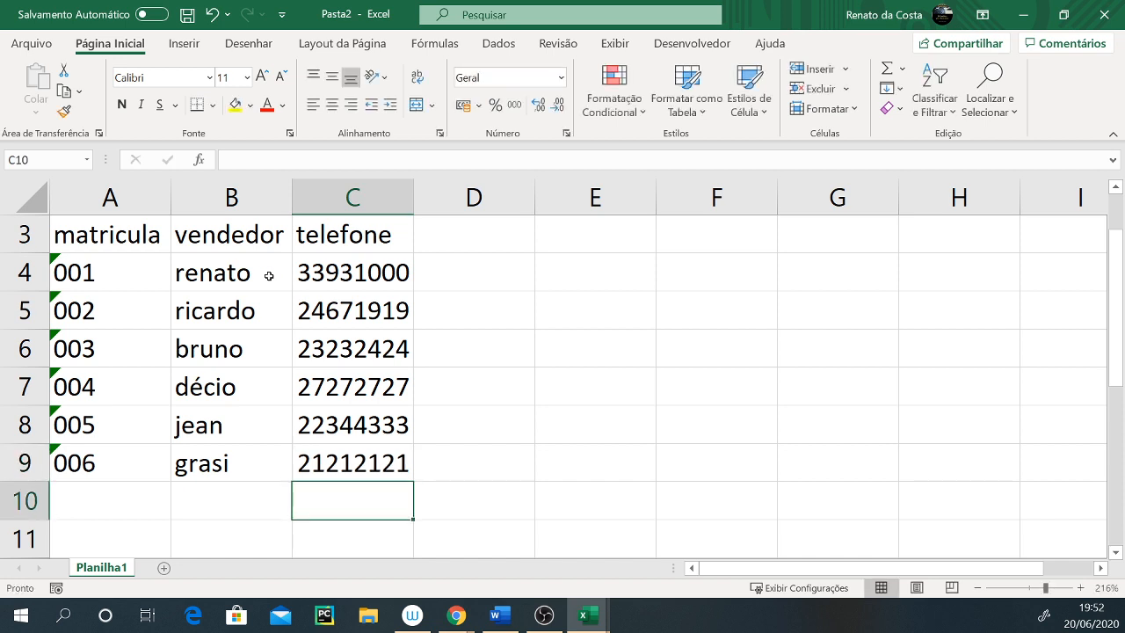
Enter the label "digite a matricula" in cell E4 and widen column E to fit it
key("Up")
key("Up")
key("Up")
key("Up")
key("Up")
key("Up")
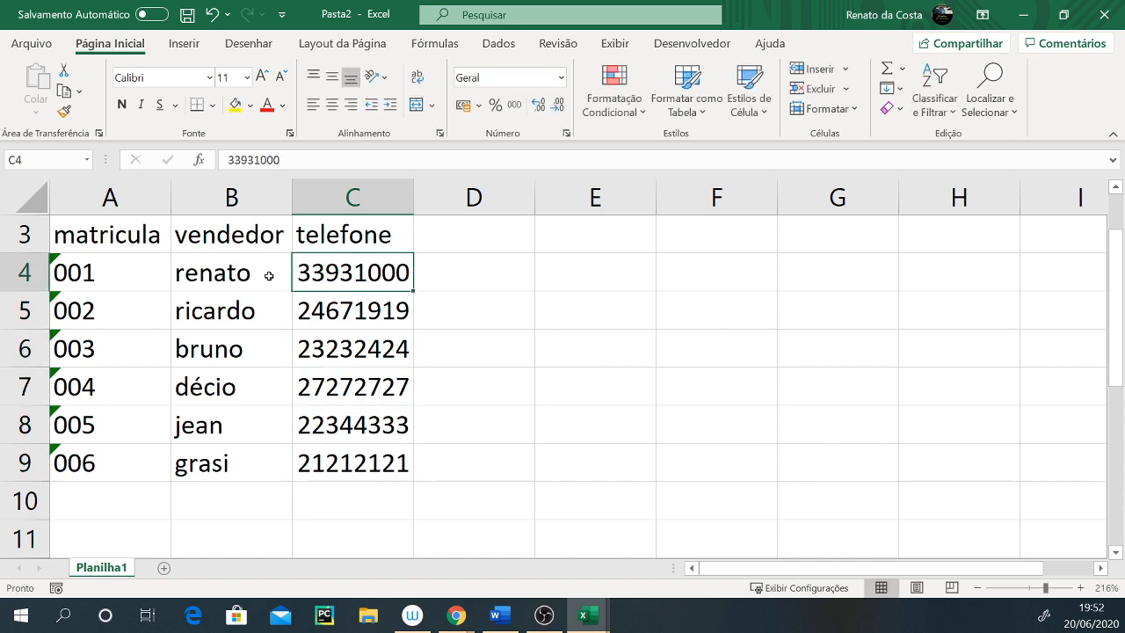
key("Right")
key("Right")
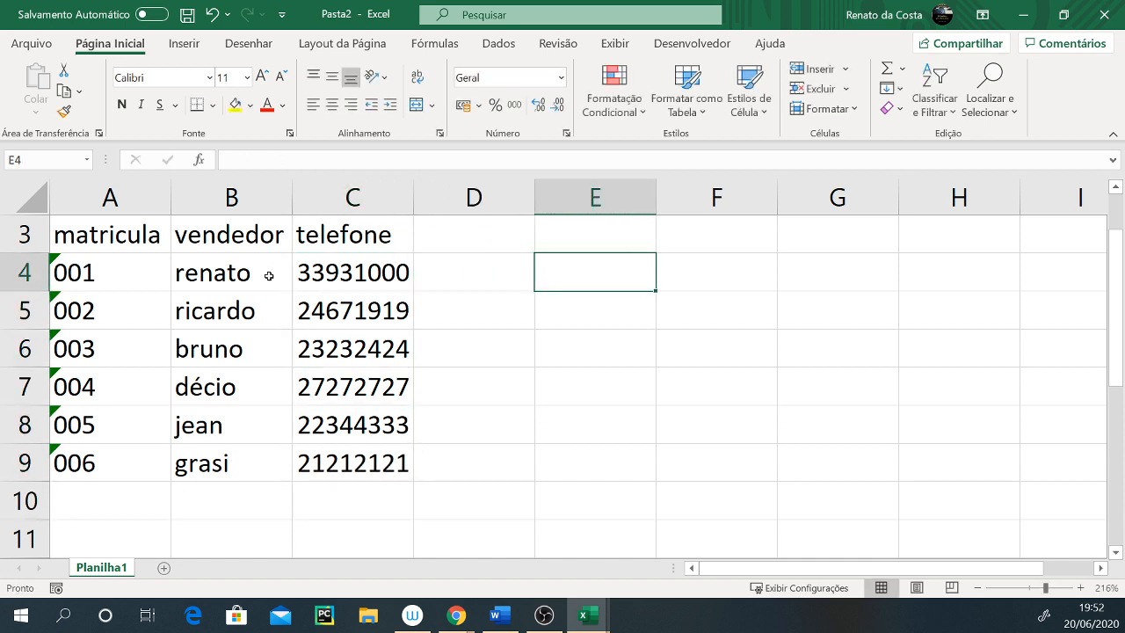
type("digite ")
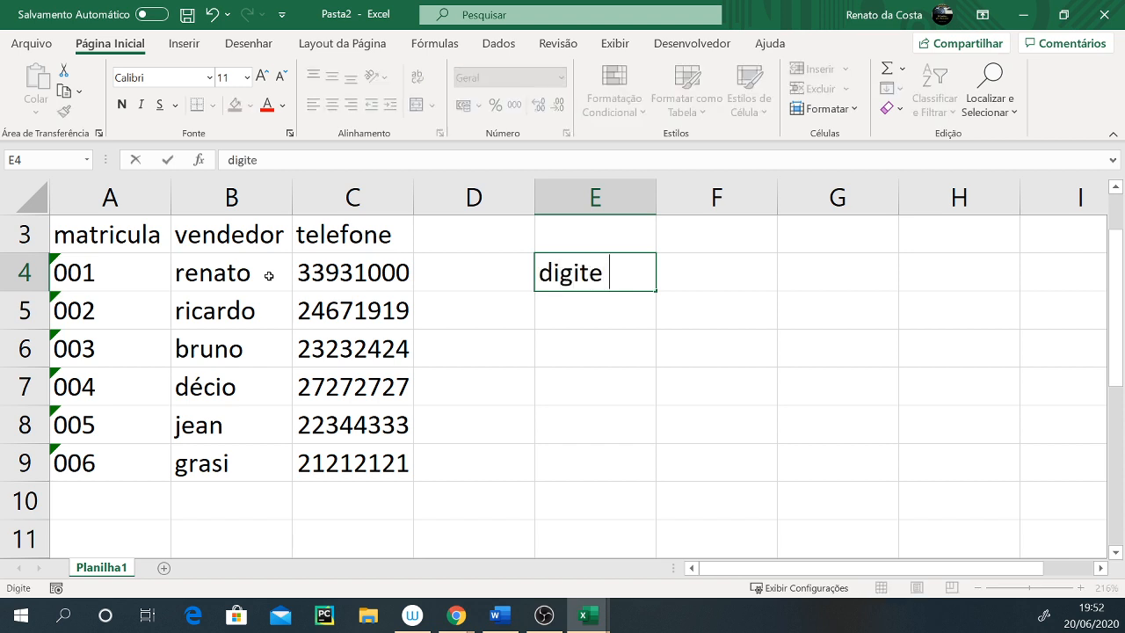
type("a matricul")
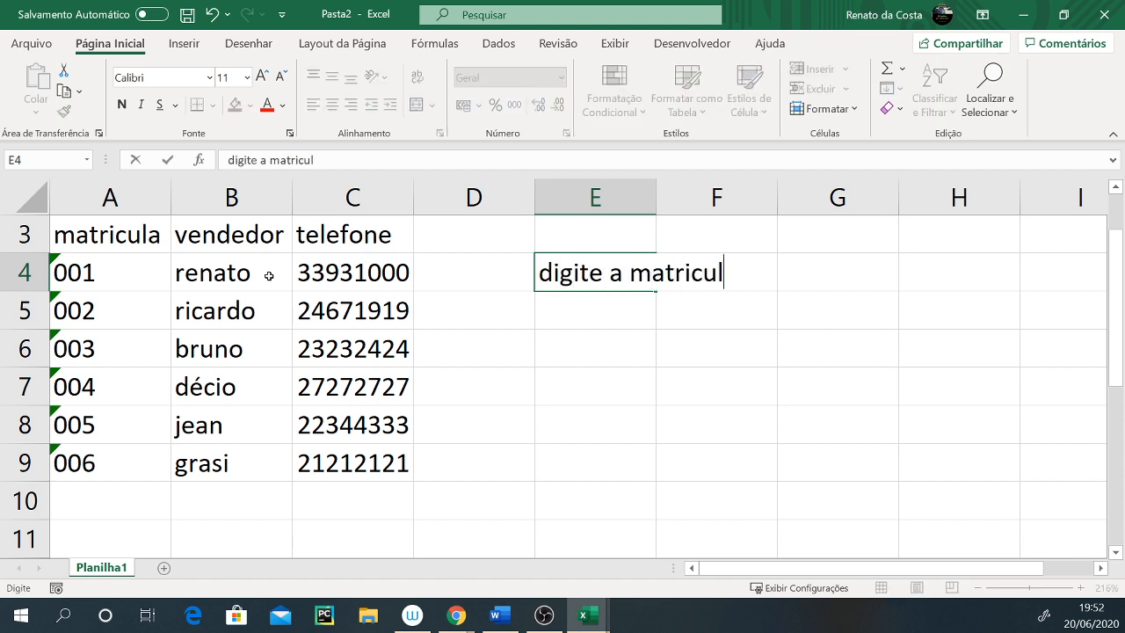
type("a")
key("Return")
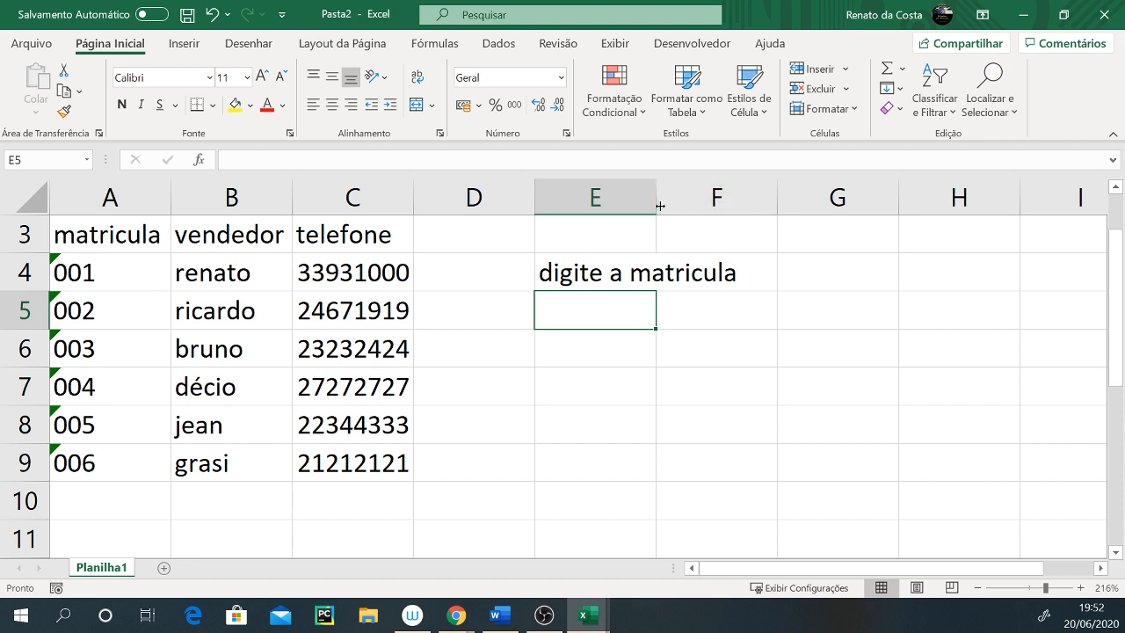
left_click_drag(656, 199, 758, 210)
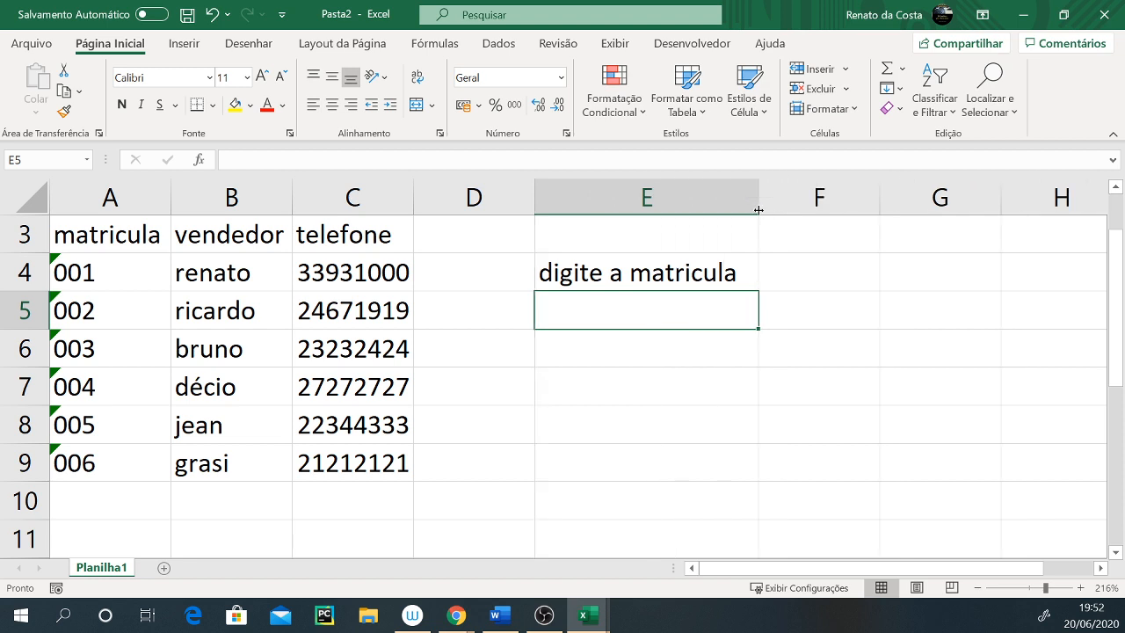
Enter the label "telefone" in cell F4, beside the matricula prompt
left_click(788, 279)
type("telefone")
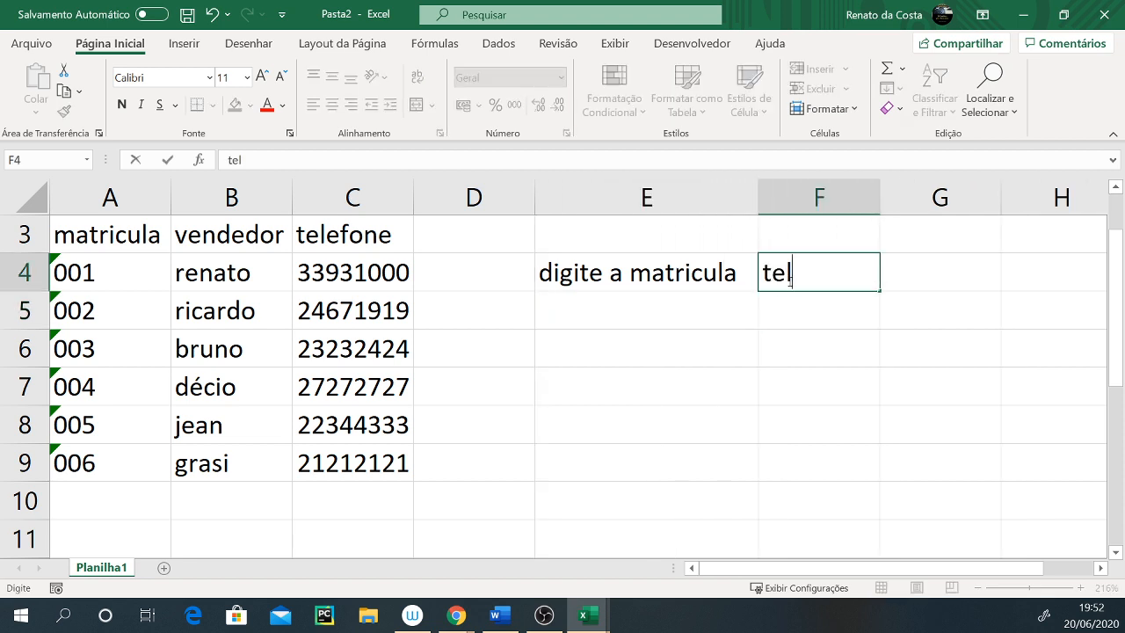
key("Return")
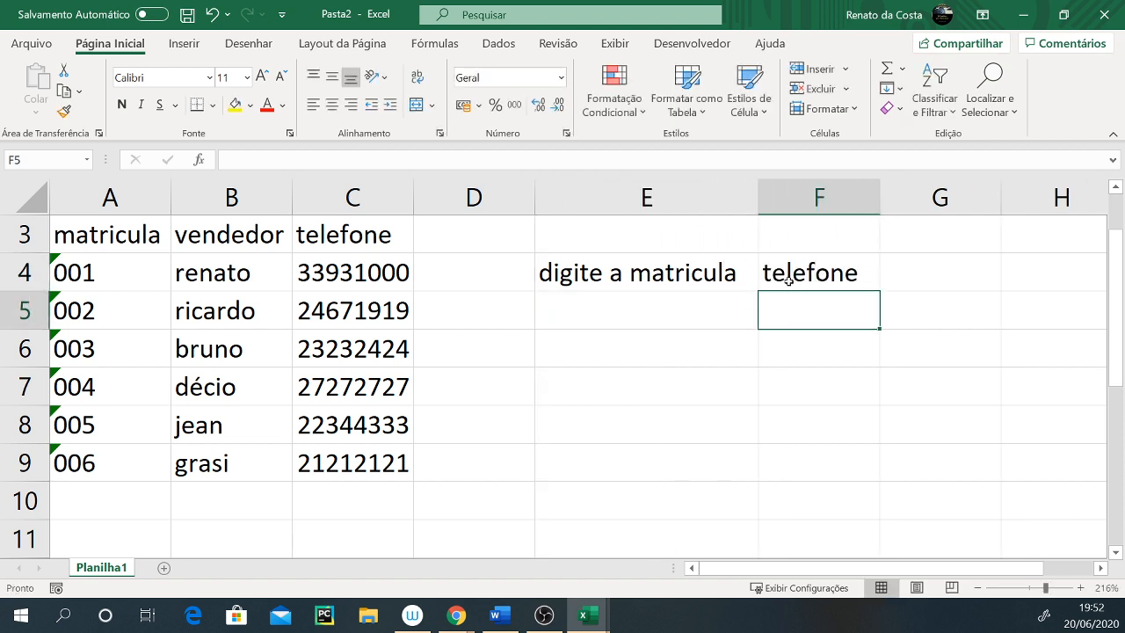
Try to enter 003 as a plain number in cell E5 under digite a matricula
key("Left")
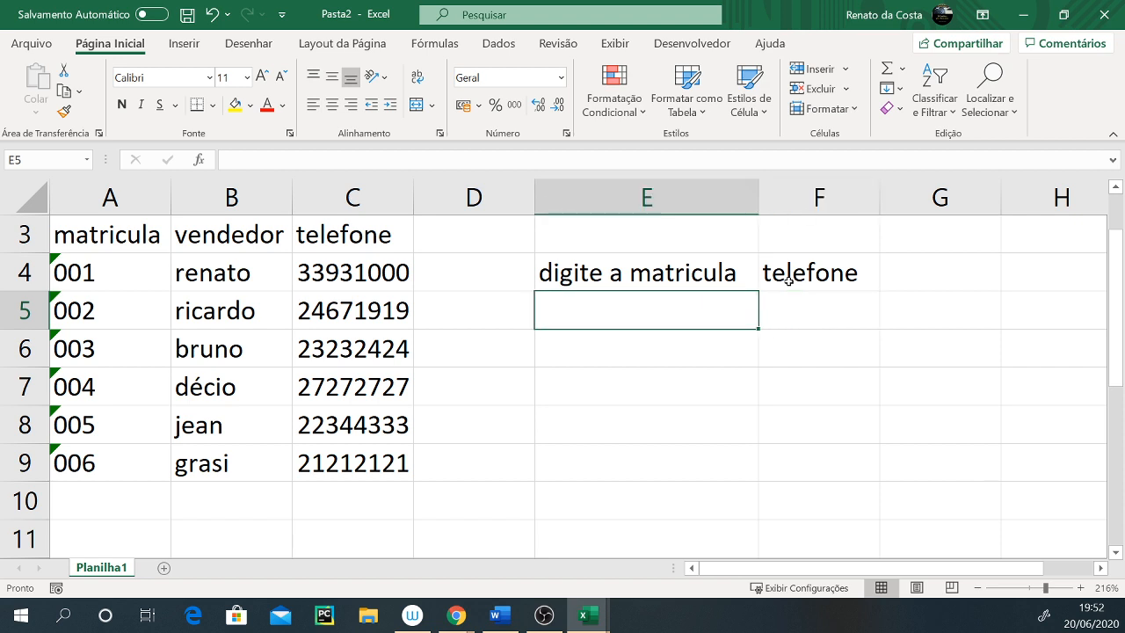
type("003")
key("Return")
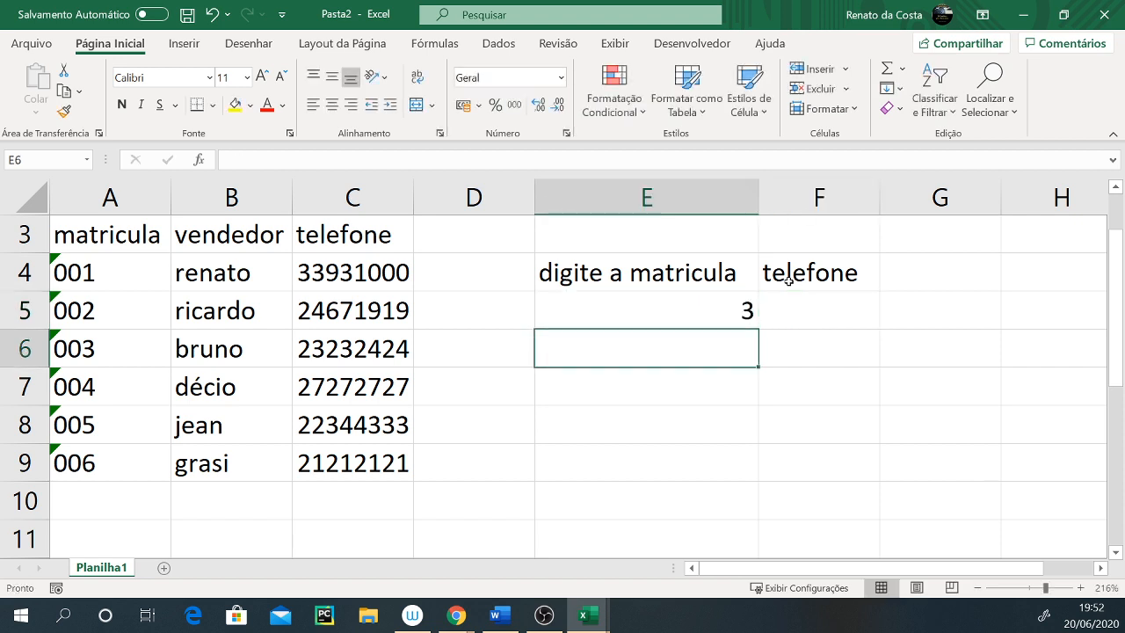
Enter 003 as text in cell E5 using a leading apostrophe
key("Up")
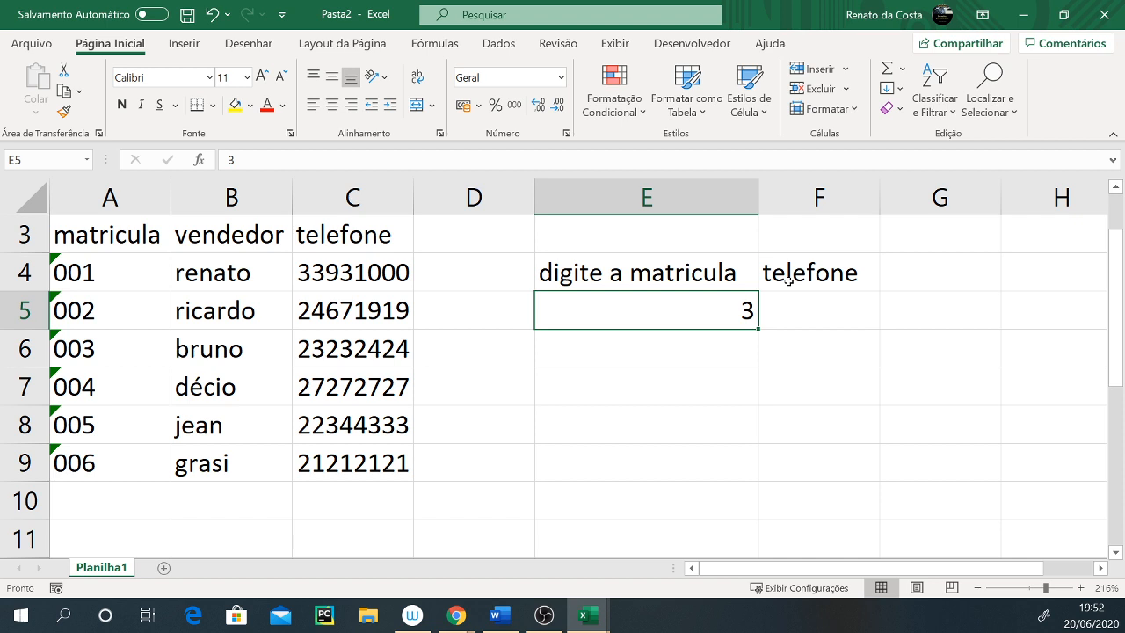
type("'001")
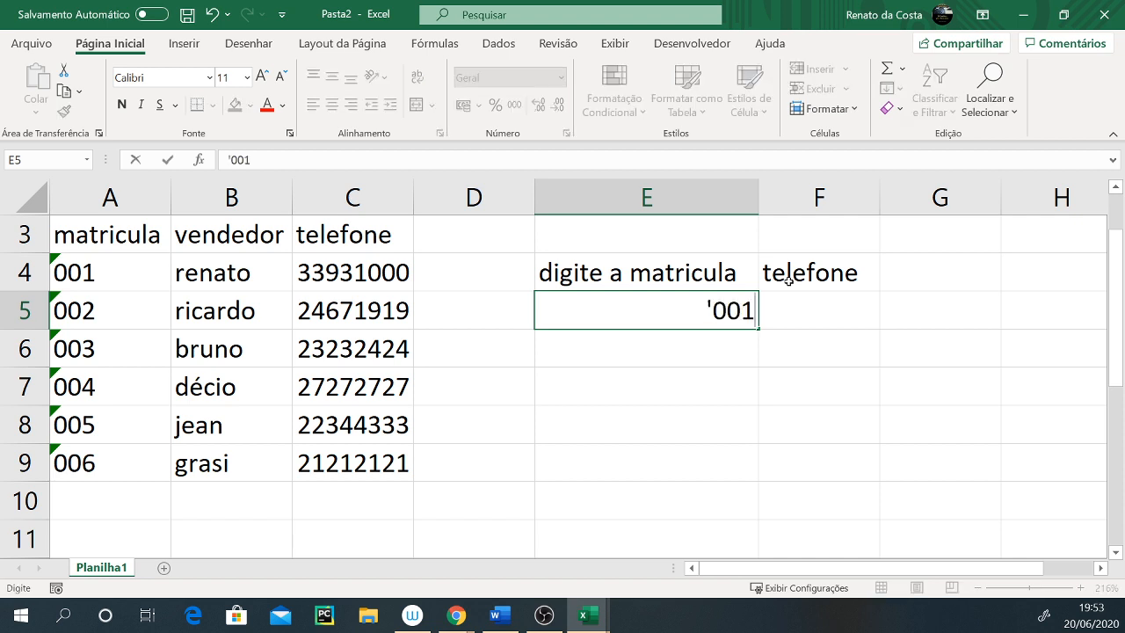
key("BackSpace")
type("3")
key("Return")
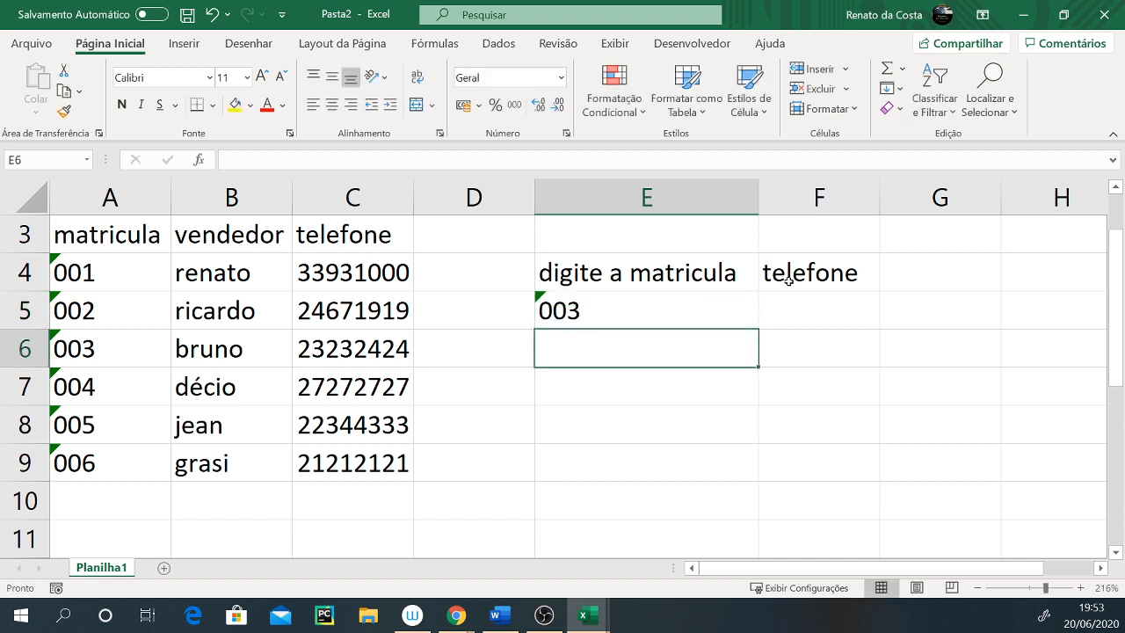
Start a formula with an equals sign in cell F5 under telefone
key("Up")
key("Right")
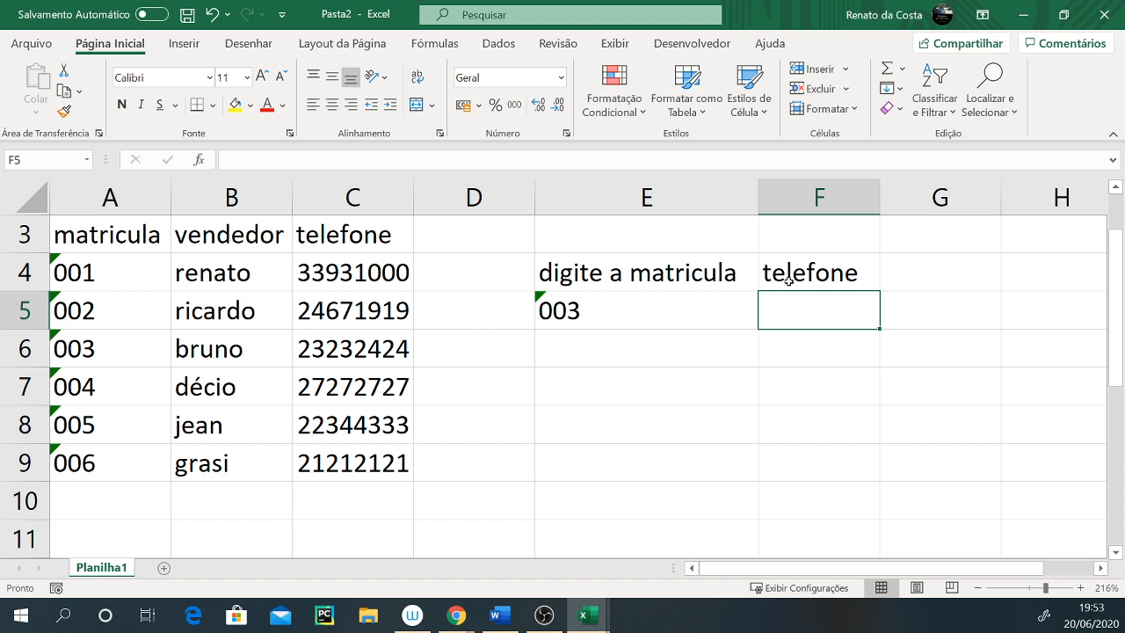
type("=")
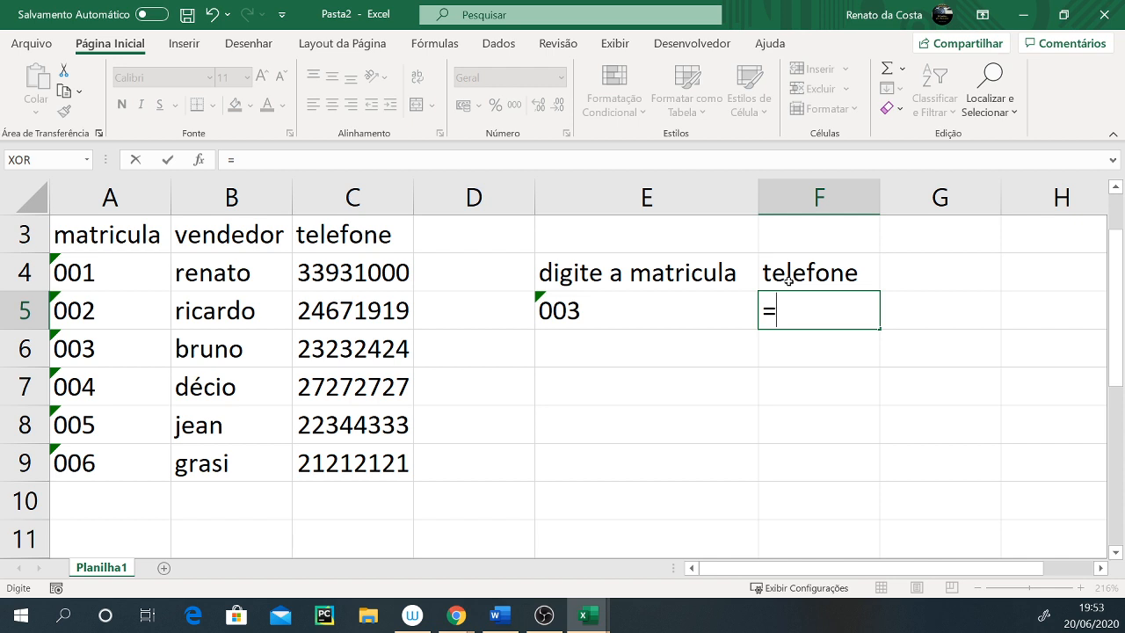
Handwrite PROCV – VERTICAL and PROCH – HORIZONTAL in ink around rows 9 and 10, and draw vertical strokes down the matricula column
left_click_drag(600, 473, 647, 461)
mouse_move(662, 454)
left_mouse_down()
mouse_move(665, 471)
mouse_move(693, 446)
left_mouse_up()
mouse_move(607, 508)
left_mouse_down()
mouse_move(608, 526)
mouse_move(663, 500)
mouse_move(689, 521)
left_mouse_up()
mouse_move(703, 489)
left_mouse_down()
mouse_move(704, 519)
mouse_move(679, 436)
mouse_move(740, 448)
left_mouse_up()
left_click_drag(754, 443, 766, 444)
mouse_move(771, 439)
left_mouse_down()
mouse_move(784, 457)
mouse_move(801, 444)
left_mouse_up()
mouse_move(806, 444)
left_mouse_down()
mouse_move(807, 456)
mouse_move(855, 436)
left_mouse_up()
left_click_drag(855, 436, 874, 443)
mouse_move(709, 482)
left_mouse_down()
mouse_move(696, 481)
mouse_move(758, 507)
mouse_move(780, 501)
left_mouse_up()
mouse_move(767, 495)
left_mouse_down()
mouse_move(768, 510)
mouse_move(795, 505)
left_mouse_up()
mouse_move(803, 508)
left_mouse_down()
mouse_move(817, 492)
mouse_move(826, 510)
left_mouse_up()
mouse_move(834, 492)
left_mouse_down()
mouse_move(851, 507)
mouse_move(907, 479)
mouse_move(958, 475)
mouse_move(956, 485)
left_mouse_up()
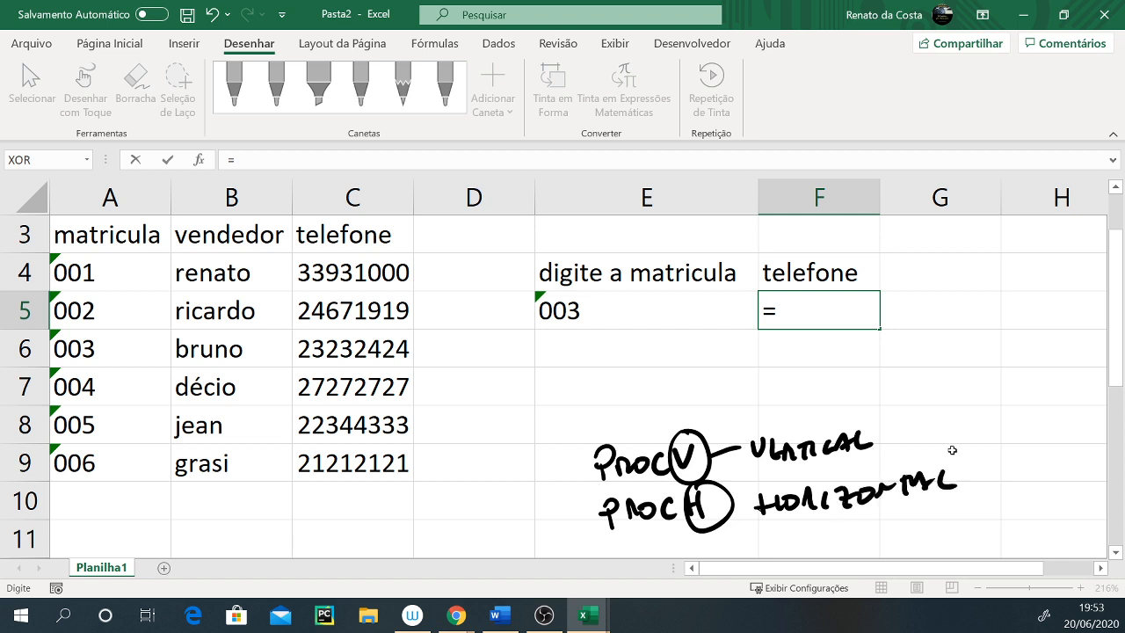
mouse_move(128, 220)
left_mouse_down()
mouse_move(141, 382)
mouse_move(138, 489)
mouse_move(130, 226)
mouse_move(132, 487)
left_mouse_up()
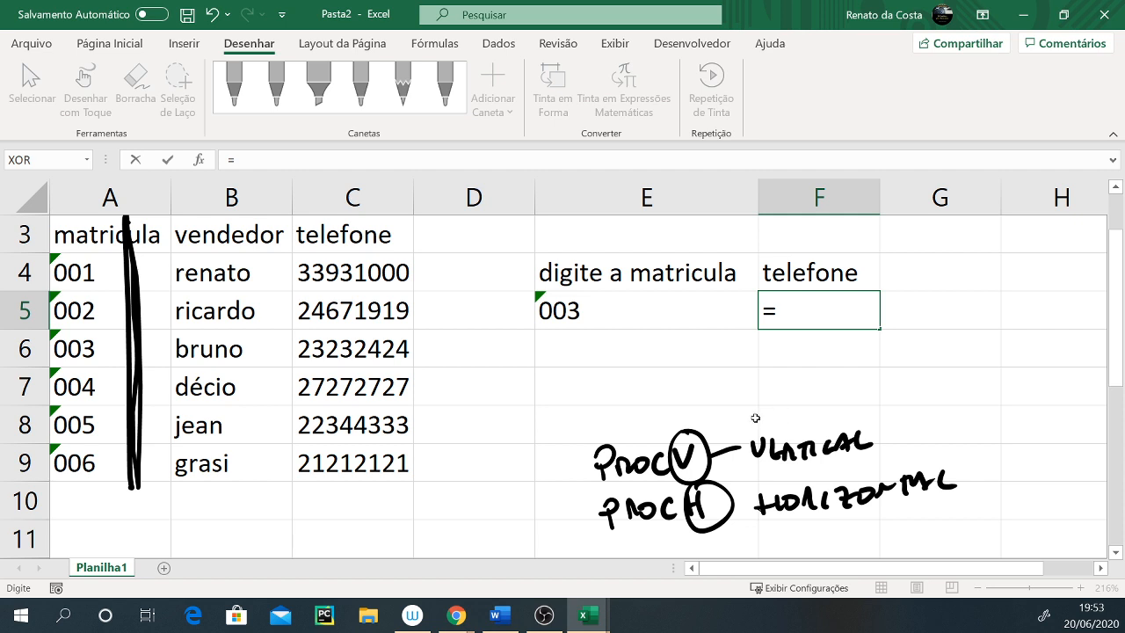
mouse_move(122, 220)
left_mouse_down()
mouse_move(124, 476)
mouse_move(123, 244)
left_mouse_up()
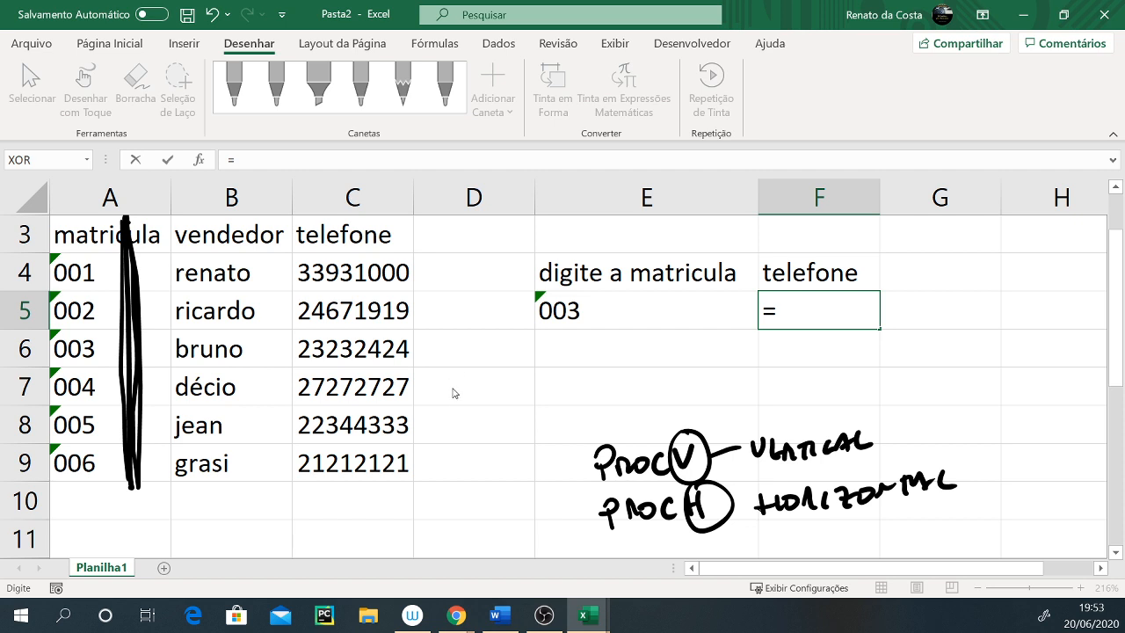
Handwrite the syntax =PROCV(VALOR PROCURADO; MATRIZ; ÍNDICE COLUNA in ink above the PROCV and PROCH notes
left_click_drag(449, 392, 461, 391)
mouse_move(449, 399)
left_mouse_down()
mouse_move(475, 378)
mouse_move(520, 396)
mouse_move(551, 388)
mouse_move(573, 414)
mouse_move(589, 385)
left_mouse_up()
left_click(492, 394)
mouse_move(601, 386)
left_mouse_down()
mouse_move(603, 397)
mouse_move(618, 392)
mouse_move(604, 387)
mouse_move(607, 399)
mouse_move(642, 383)
mouse_move(594, 424)
mouse_move(632, 418)
left_mouse_up()
mouse_move(638, 408)
left_mouse_down()
mouse_move(710, 403)
mouse_move(714, 385)
mouse_move(719, 429)
mouse_move(761, 396)
mouse_move(829, 387)
mouse_move(838, 399)
left_mouse_up()
mouse_move(846, 375)
left_mouse_down()
mouse_move(845, 415)
mouse_move(903, 383)
mouse_move(914, 393)
mouse_move(924, 385)
left_mouse_up()
mouse_move(933, 375)
left_mouse_down()
mouse_move(943, 394)
mouse_move(965, 381)
left_mouse_up()
left_click_drag(890, 406, 891, 424)
left_click_drag(903, 408, 927, 420)
left_click_drag(930, 404, 968, 413)
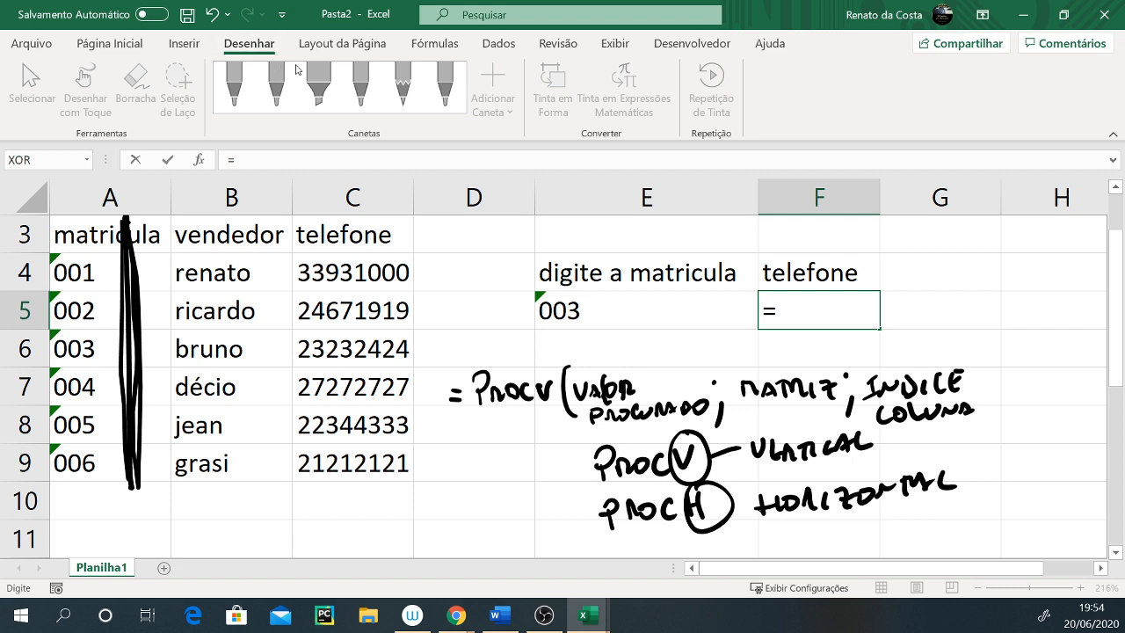
Complete the handwritten syntax with circled VERD and FALSO options, annotated APROXIMADO and EXATO, and a closing parenthesis
left_click(985, 377)
left_click_drag(986, 390, 980, 420)
left_click_drag(1003, 355, 1016, 355)
mouse_move(1029, 357)
left_mouse_down()
mouse_move(1046, 365)
mouse_move(1011, 409)
left_mouse_up()
left_click(1057, 361)
left_click_drag(1009, 391, 1017, 398)
mouse_move(1021, 408)
left_mouse_down()
mouse_move(1065, 397)
mouse_move(1059, 372)
mouse_move(1000, 354)
mouse_move(1067, 348)
mouse_move(1014, 337)
left_mouse_up()
mouse_move(1021, 384)
left_mouse_down()
mouse_move(1073, 403)
mouse_move(1001, 394)
mouse_move(1039, 457)
mouse_move(1008, 468)
mouse_move(1074, 460)
left_mouse_up()
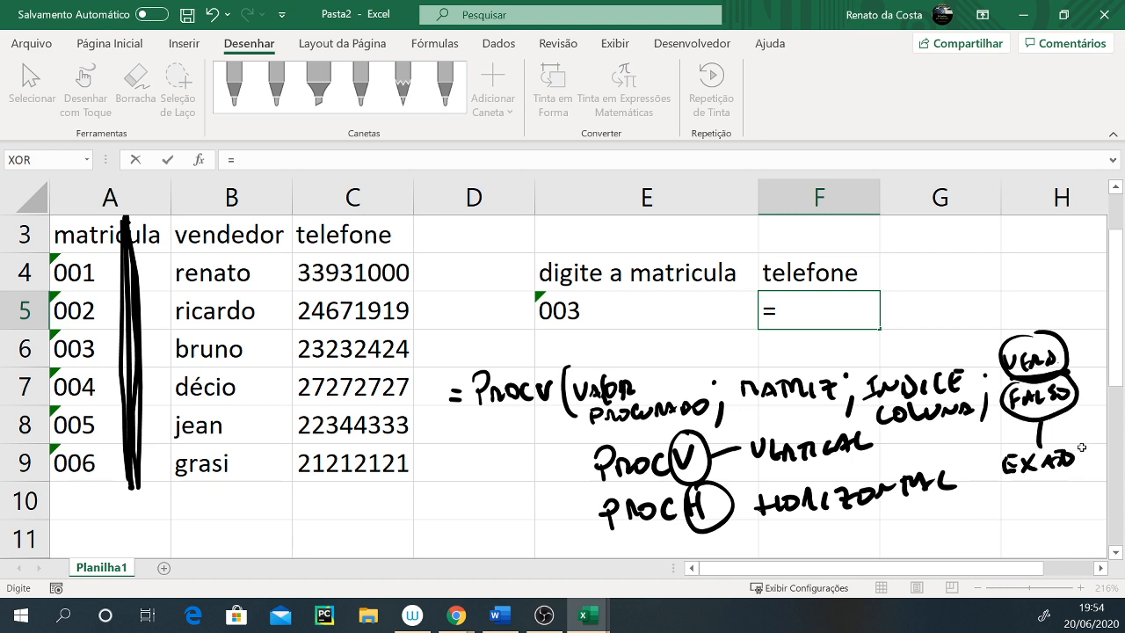
left_click_drag(1020, 336, 1009, 308)
mouse_move(953, 279)
left_mouse_down()
mouse_move(972, 260)
mouse_move(1081, 252)
left_mouse_up()
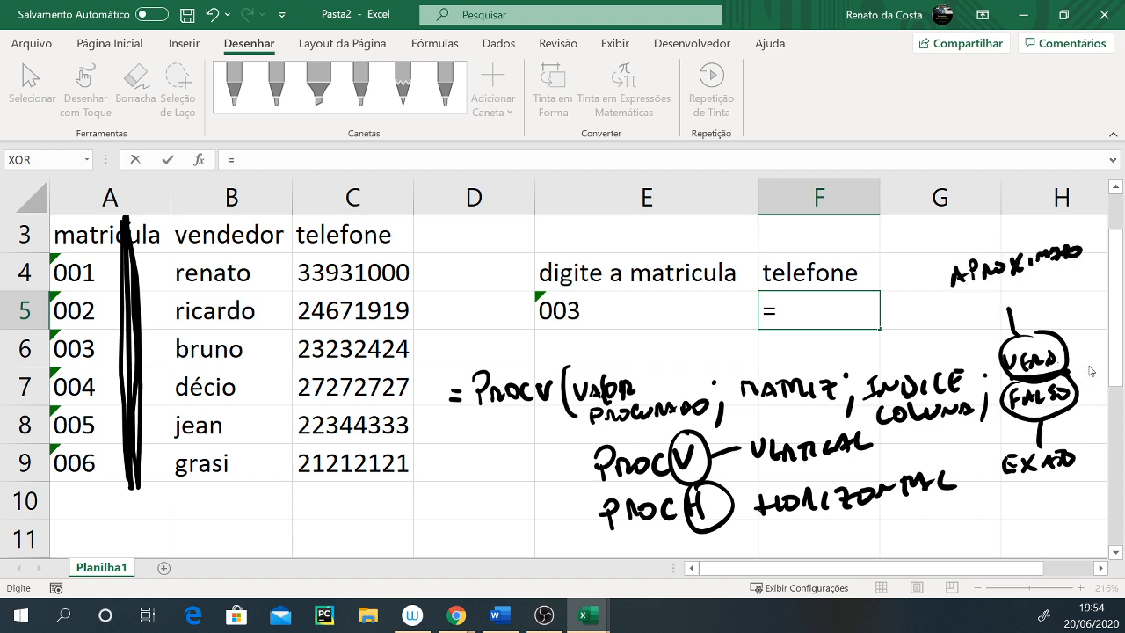
left_click_drag(1083, 358, 1084, 403)
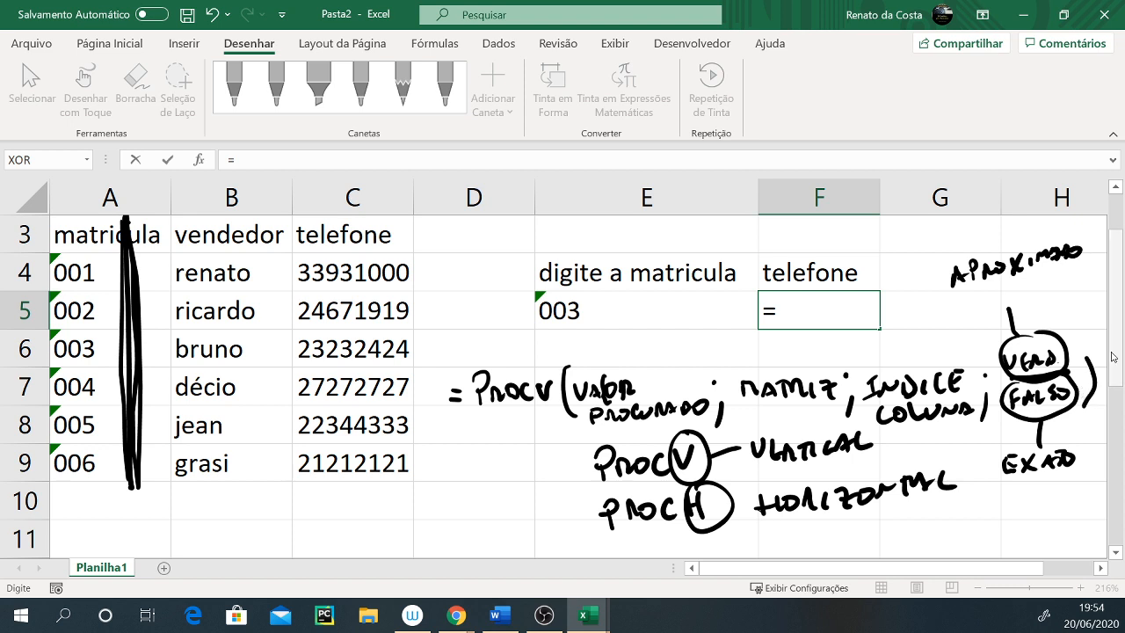
Build the PROCV formula in F5 with E5 as the lookup value and A4:C9 as the table array
left_click(819, 317)
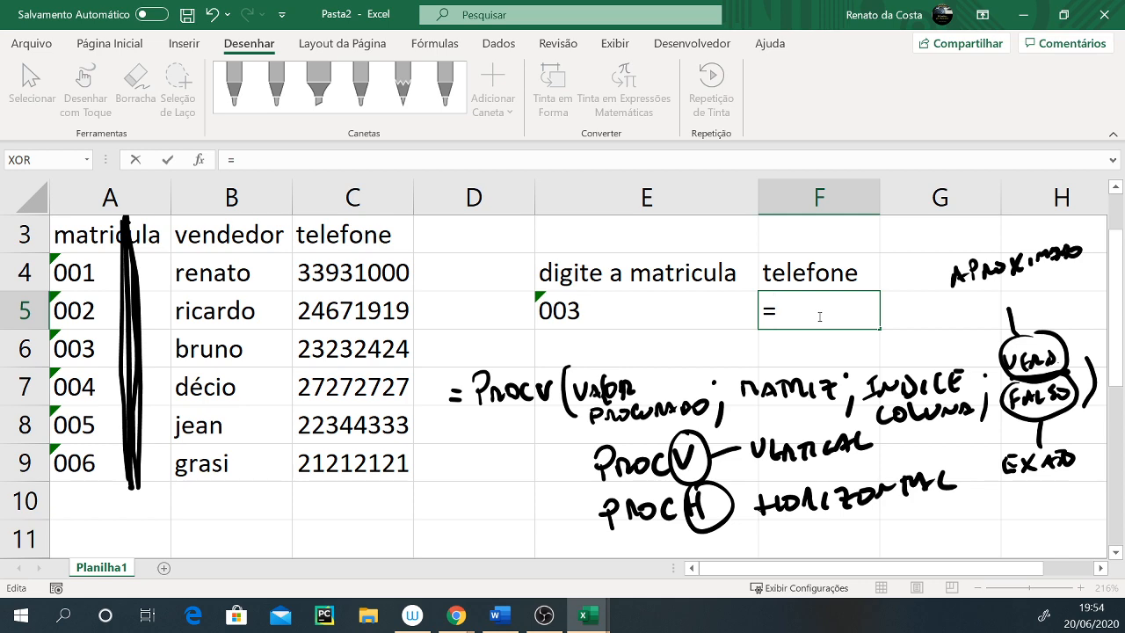
type("procv")
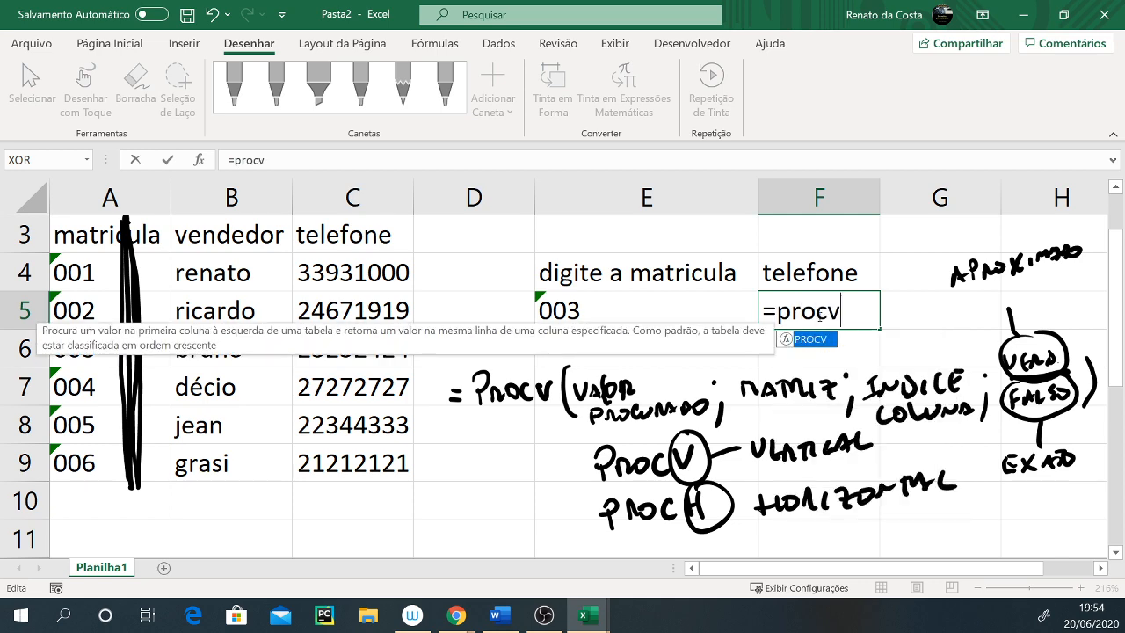
type("(")
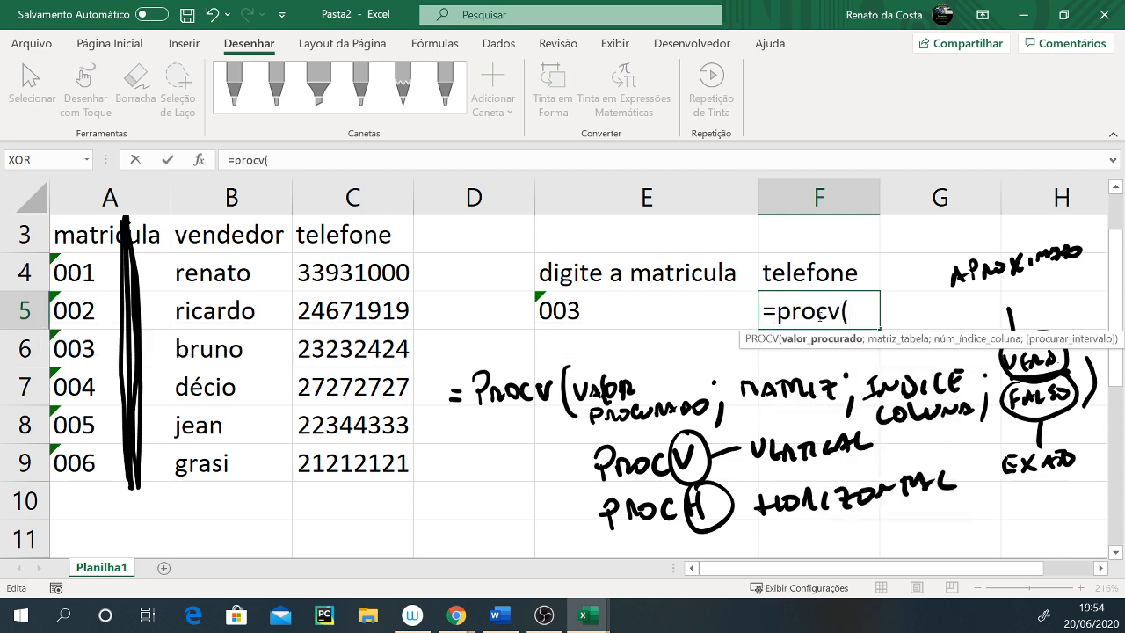
left_click(646, 304)
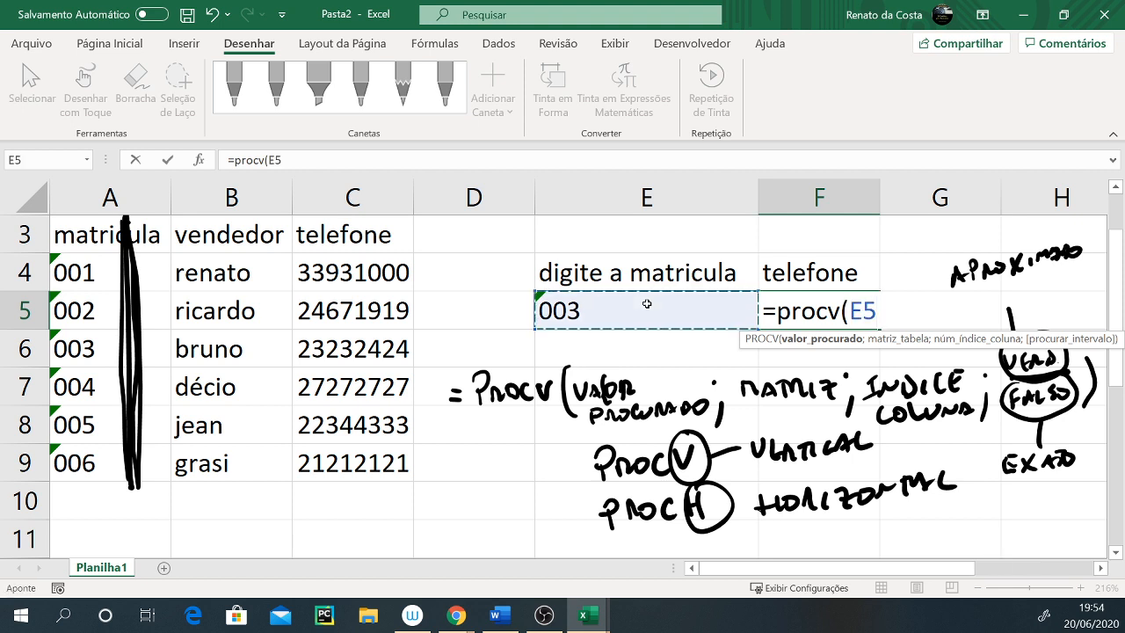
type(";")
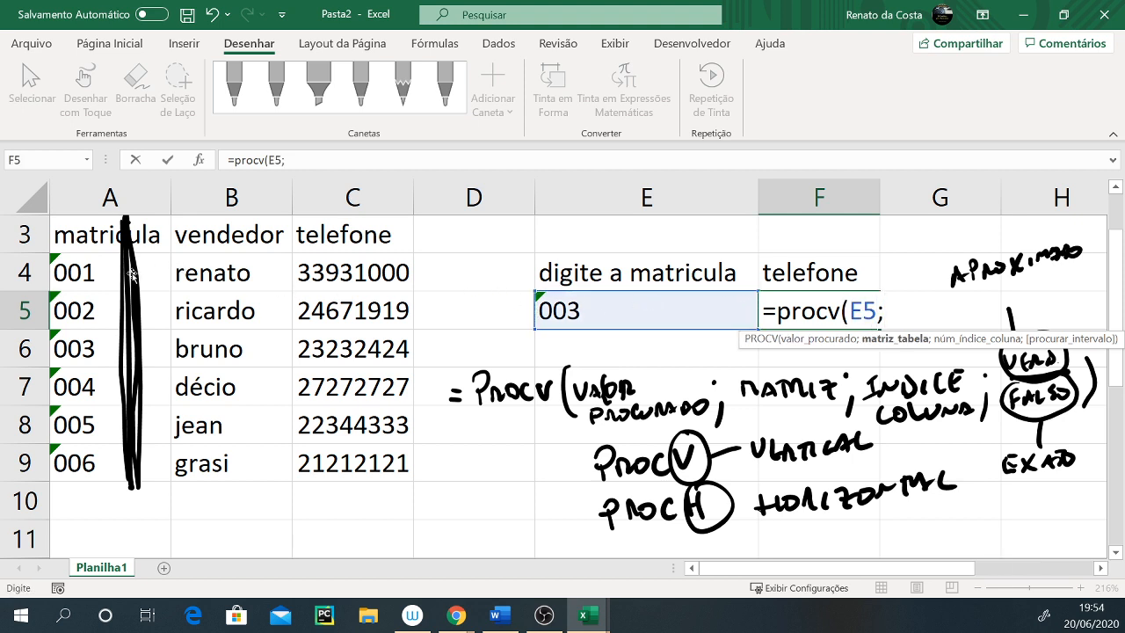
left_click_drag(129, 275, 324, 454)
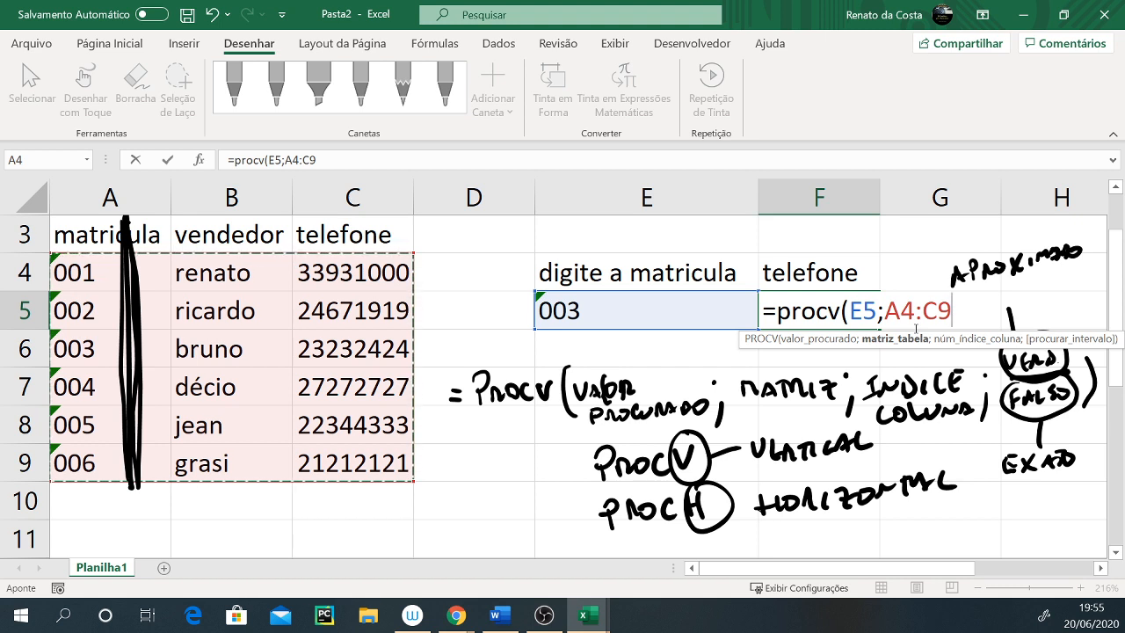
type(";")
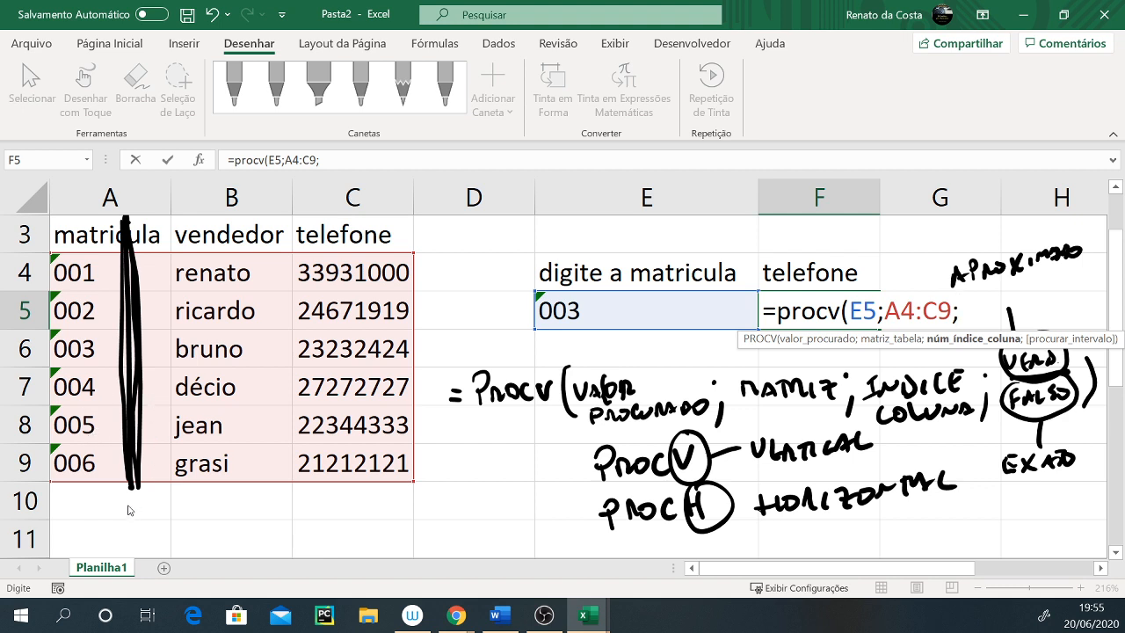
Handwrite the circled numbers 1, 2 and 3 in ink beneath the matricula, vendedor and telefone columns
mouse_move(96, 491)
left_mouse_down()
mouse_move(109, 516)
mouse_move(97, 486)
mouse_move(109, 488)
left_mouse_up()
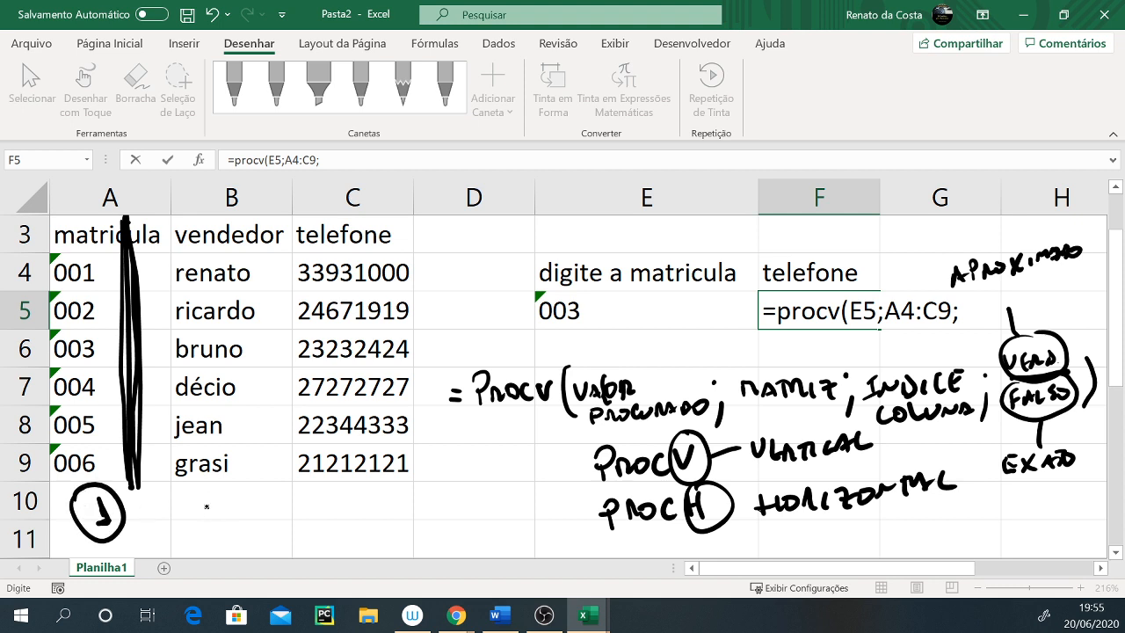
left_click_drag(204, 506, 222, 532)
mouse_move(212, 483)
left_mouse_down()
mouse_move(218, 551)
mouse_move(214, 482)
left_mouse_up()
left_click_drag(335, 500, 338, 529)
mouse_move(324, 479)
left_mouse_down()
mouse_move(348, 551)
mouse_move(318, 482)
left_mouse_up()
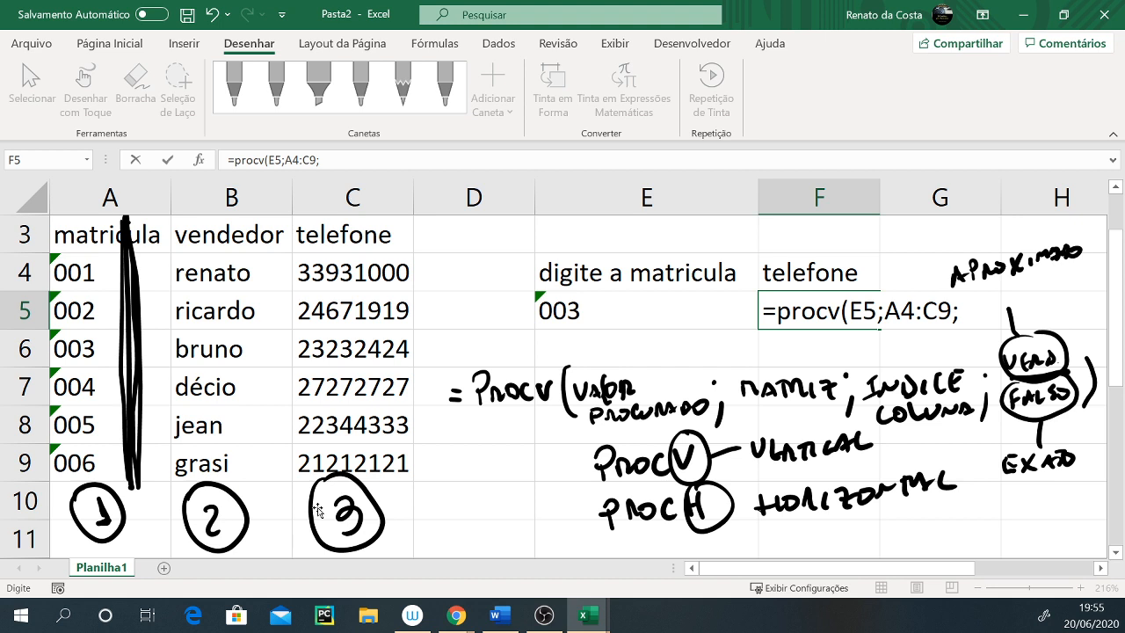
Complete the PROCV formula in F5 with column index 3 and a closing parenthesis
left_click(961, 313)
type("3")
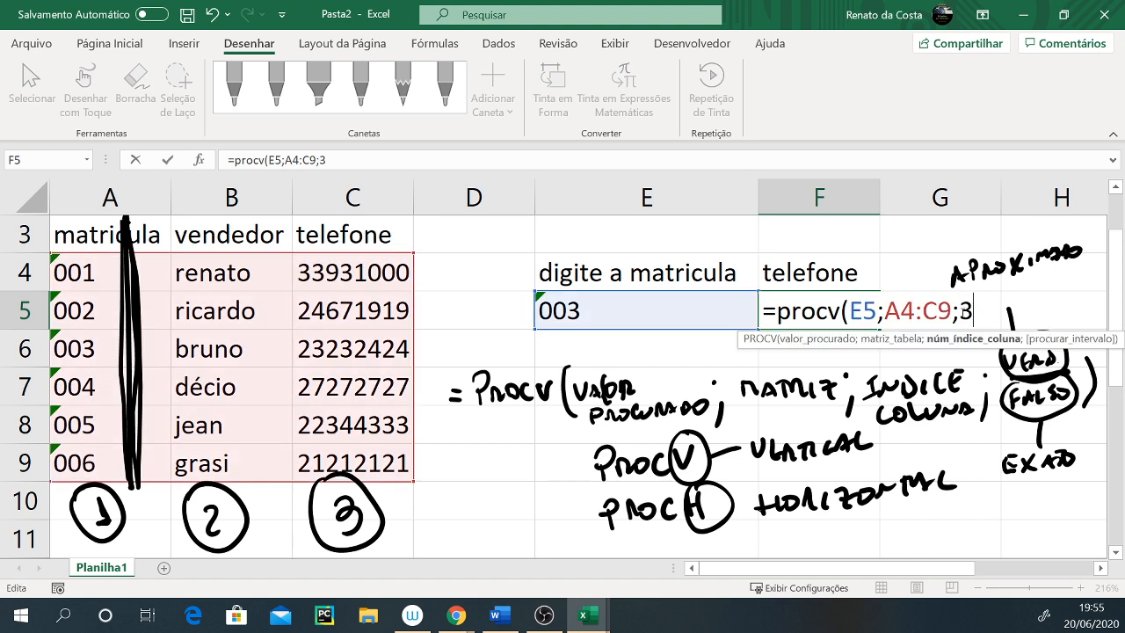
type(")")
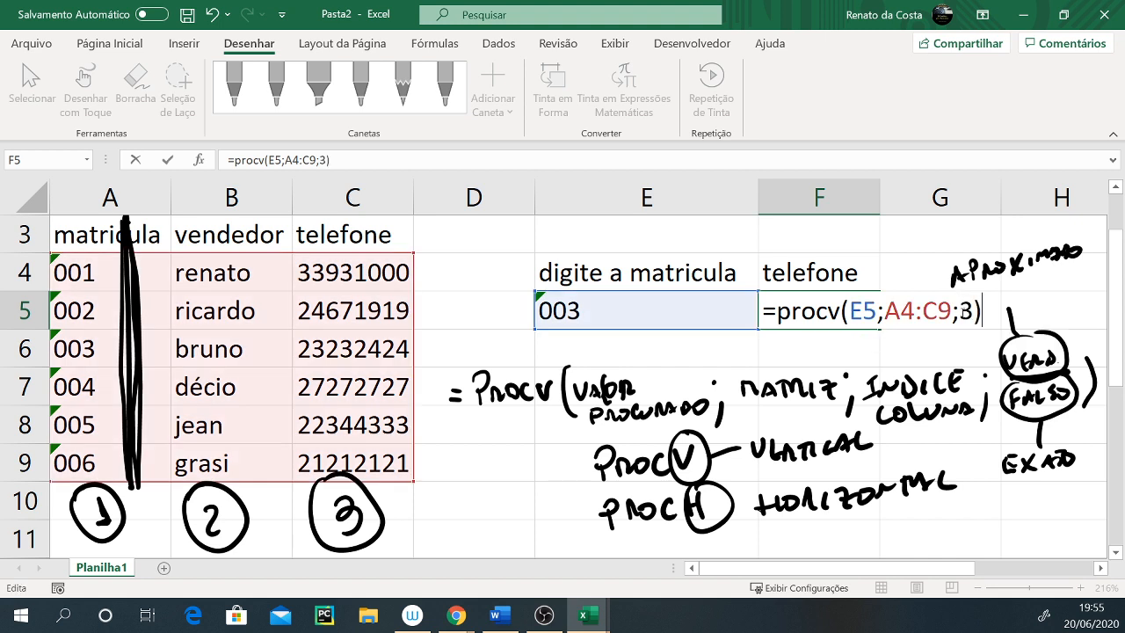
key("Return")
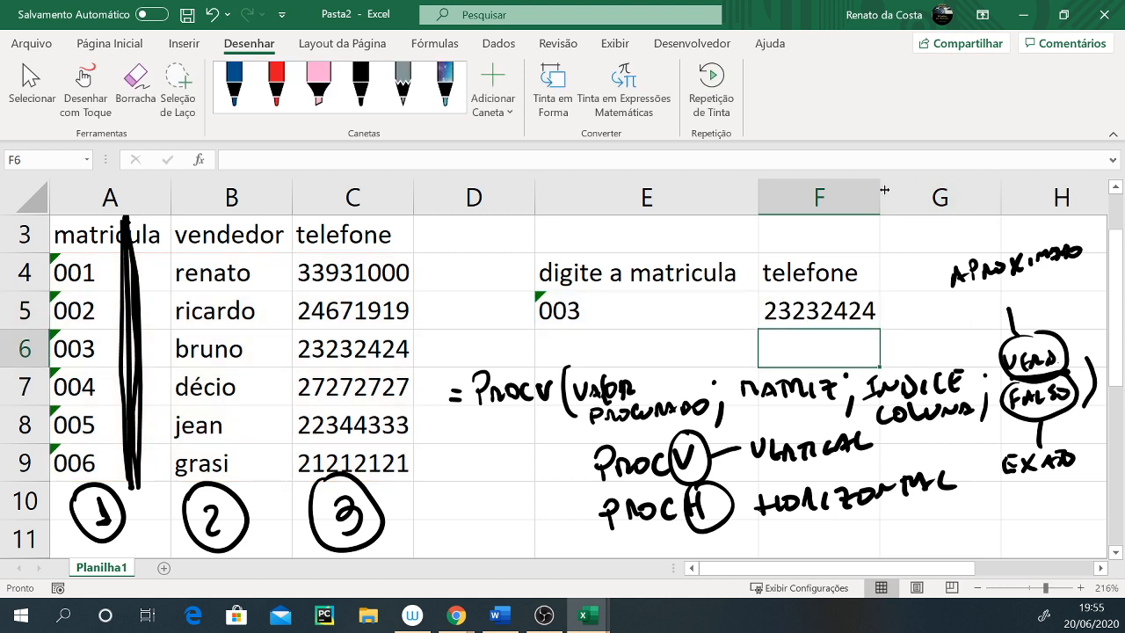
Try the lookup with the matricula in E5 entered as the plain number 5
key("Up")
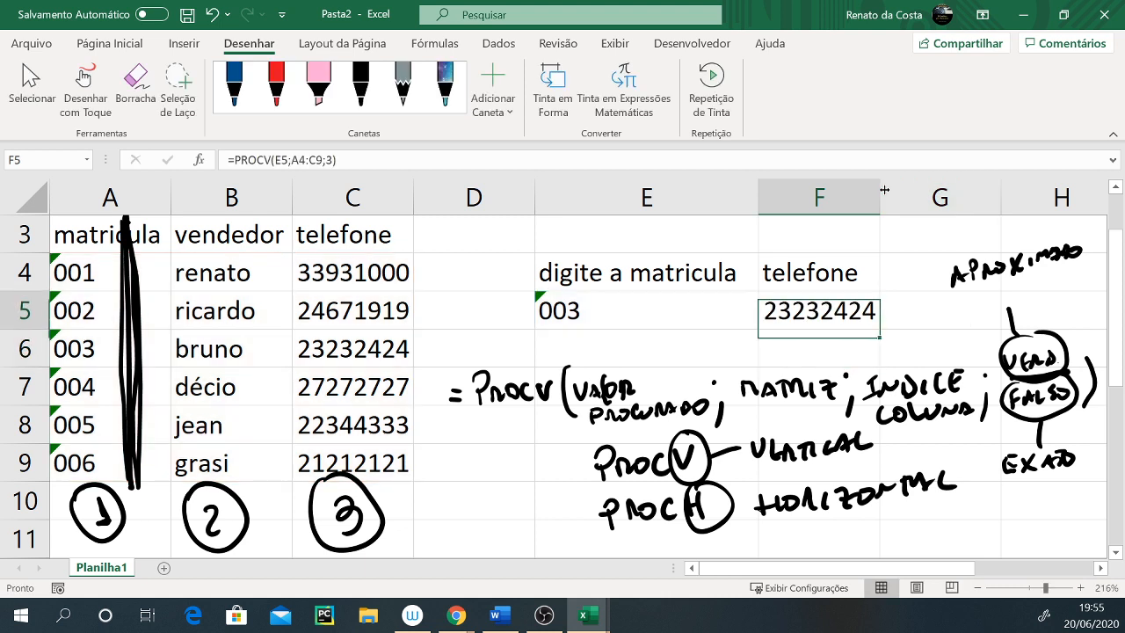
key("Left")
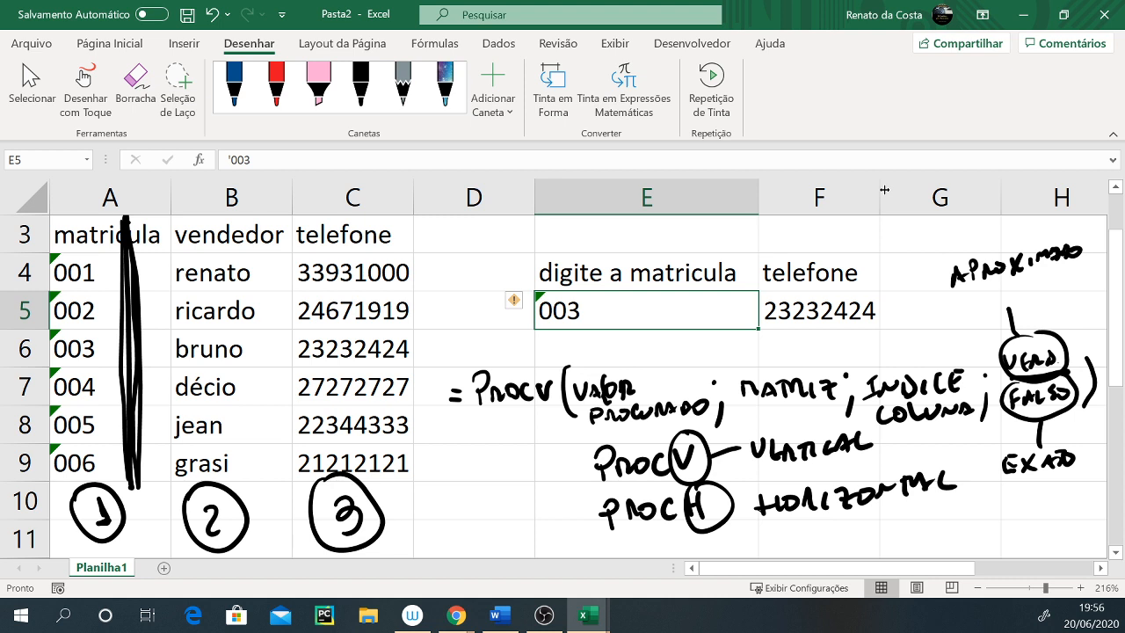
type("5")
key("Return")
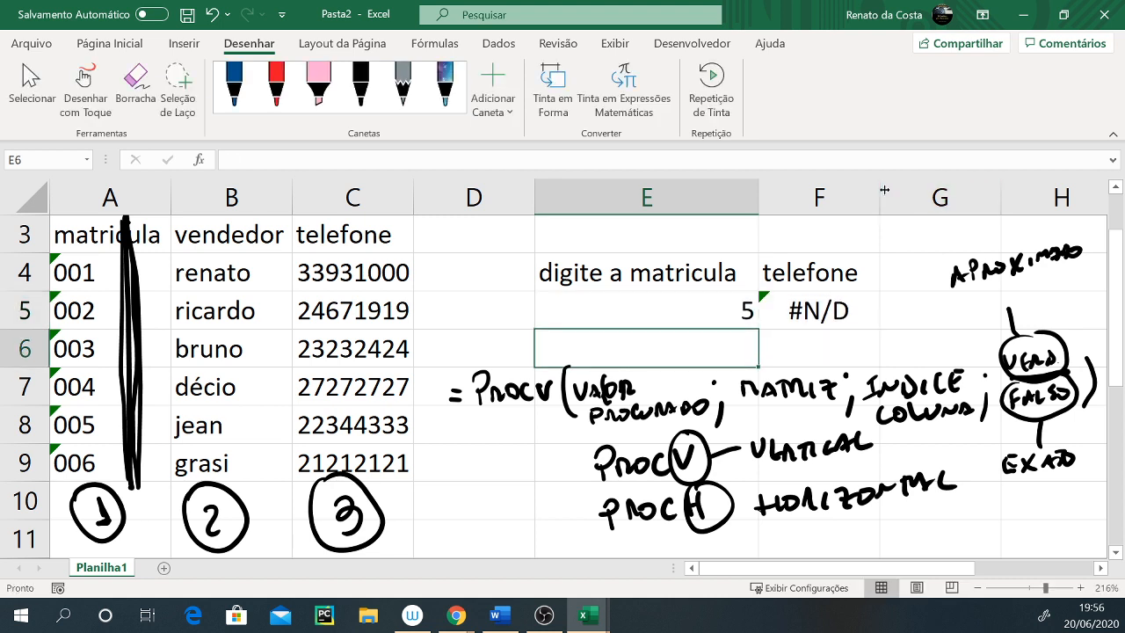
Test the lookup with matricula 005 entered as text in E5, using an apostrophe prefix
key("Up")
type("'")
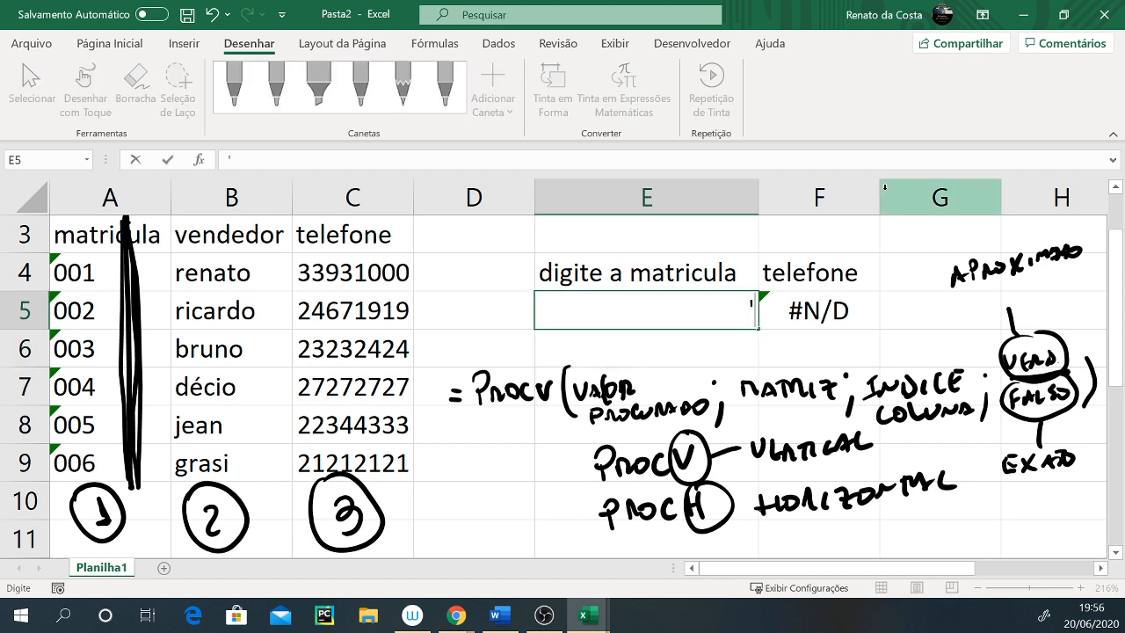
type("005")
key("Return")
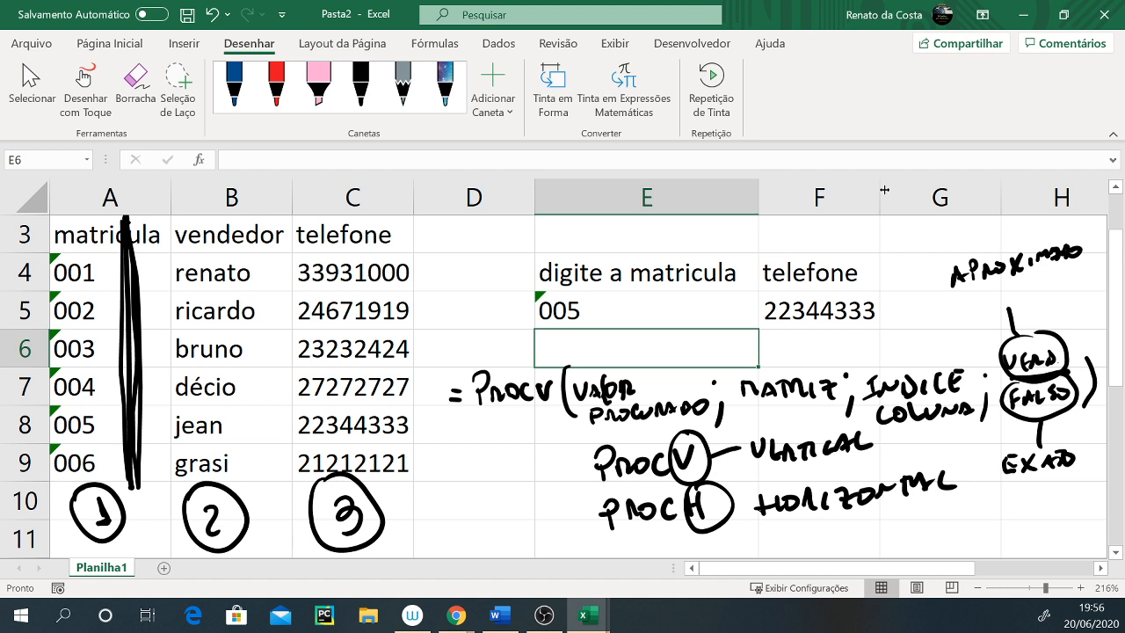
Try to enter matricula 006 in E5 with an acute accent as the prefix
key("Up")
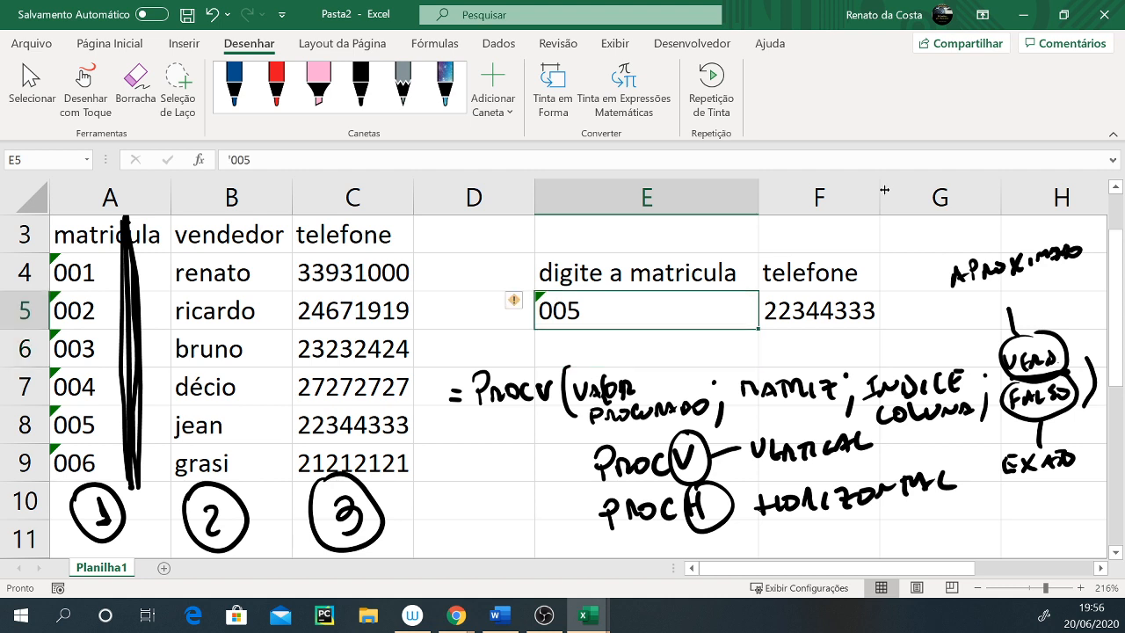
type("'001")
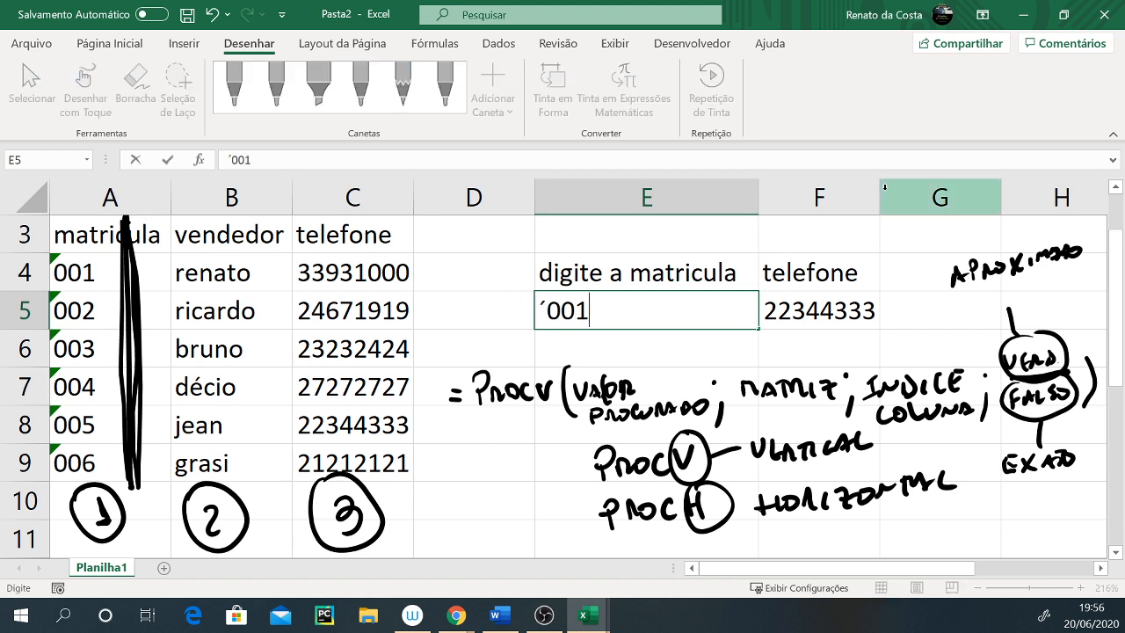
key("BackSpace")
type("6")
key("Return")
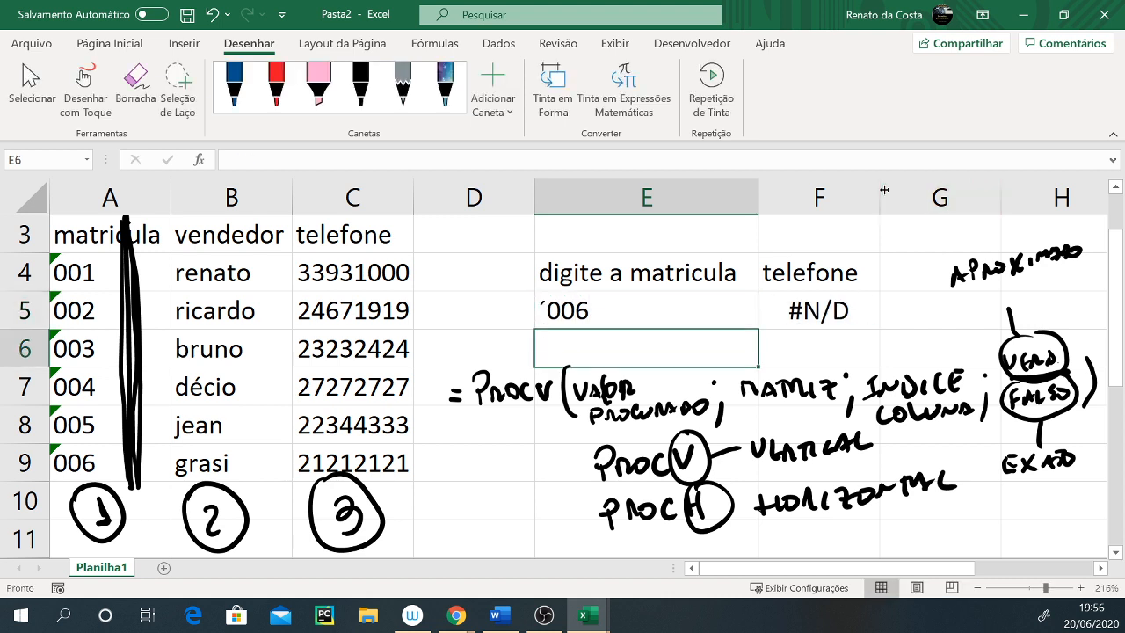
key("Up")
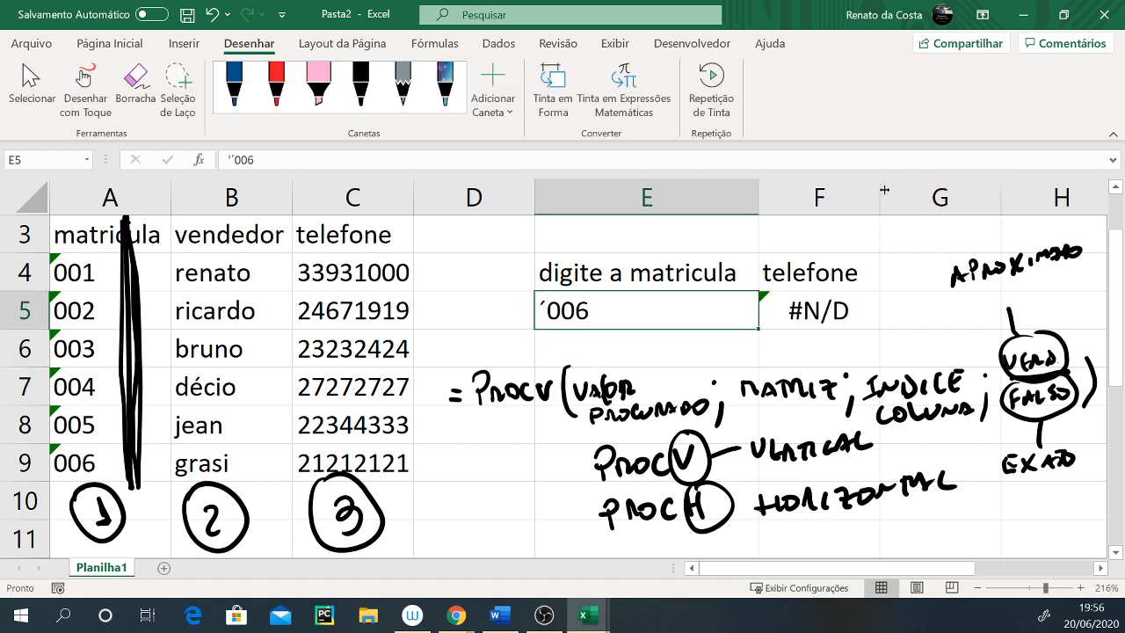
type("'006")
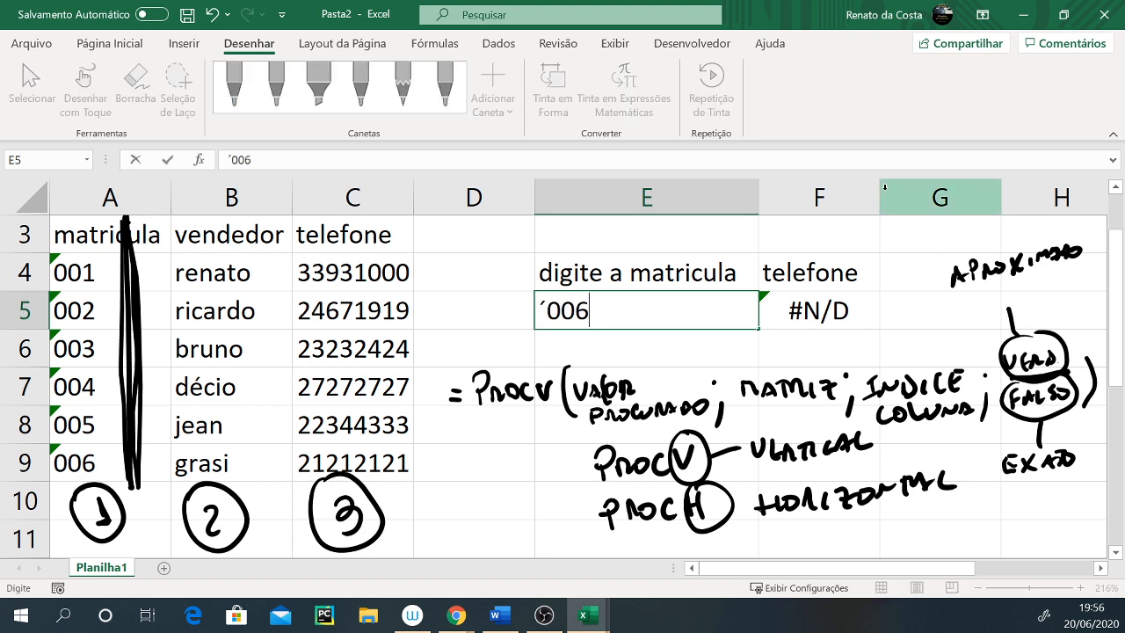
key("Return")
Enter matricula 006 as text in E5 with an apostrophe prefix
key("Up")
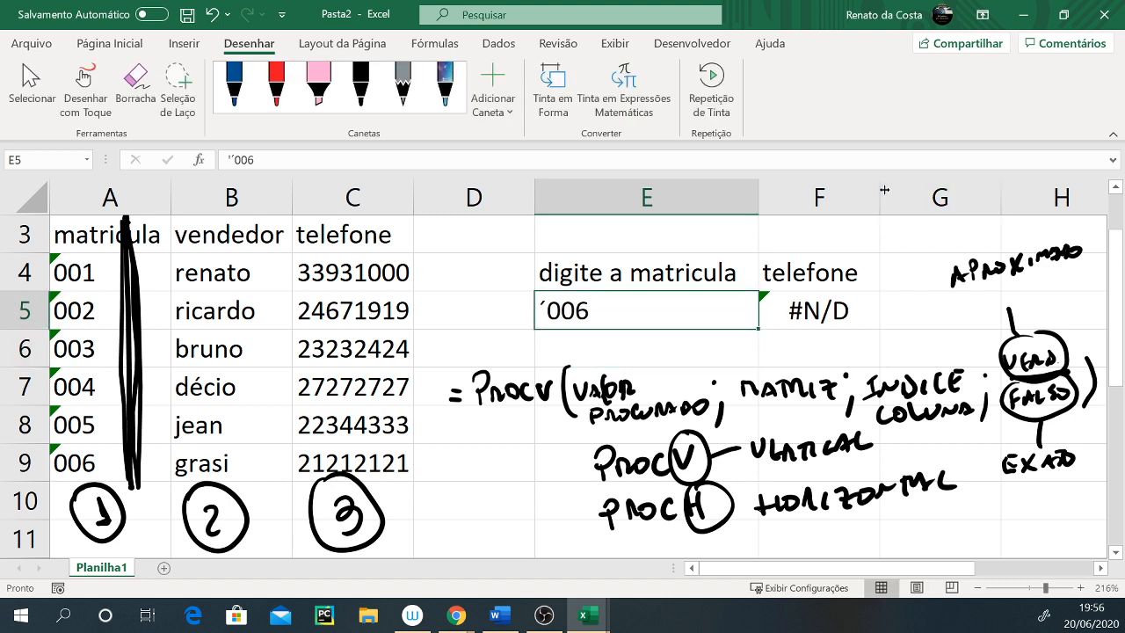
type("'006")
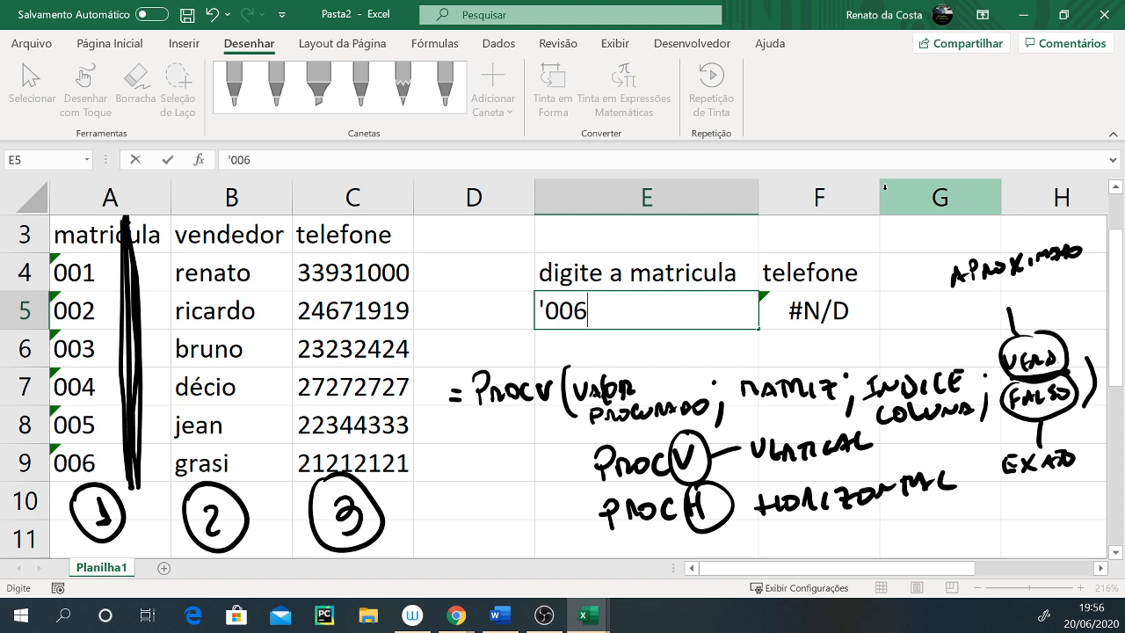
key("Return")
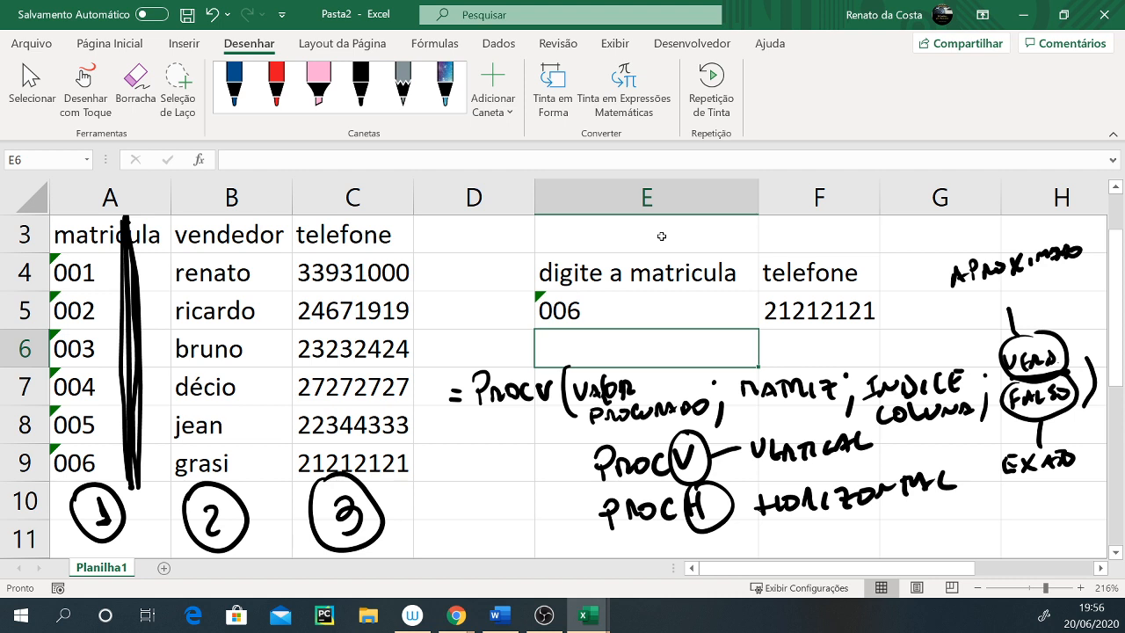
Outline the seller table in ink and circle 006 in E5 and row 9 in blue, with tick strokes beside that row's vendedor and telefone
left_click(233, 84)
mouse_move(132, 253)
left_mouse_down()
mouse_move(81, 253)
mouse_move(50, 337)
mouse_move(255, 476)
mouse_move(452, 264)
mouse_move(91, 250)
left_mouse_up()
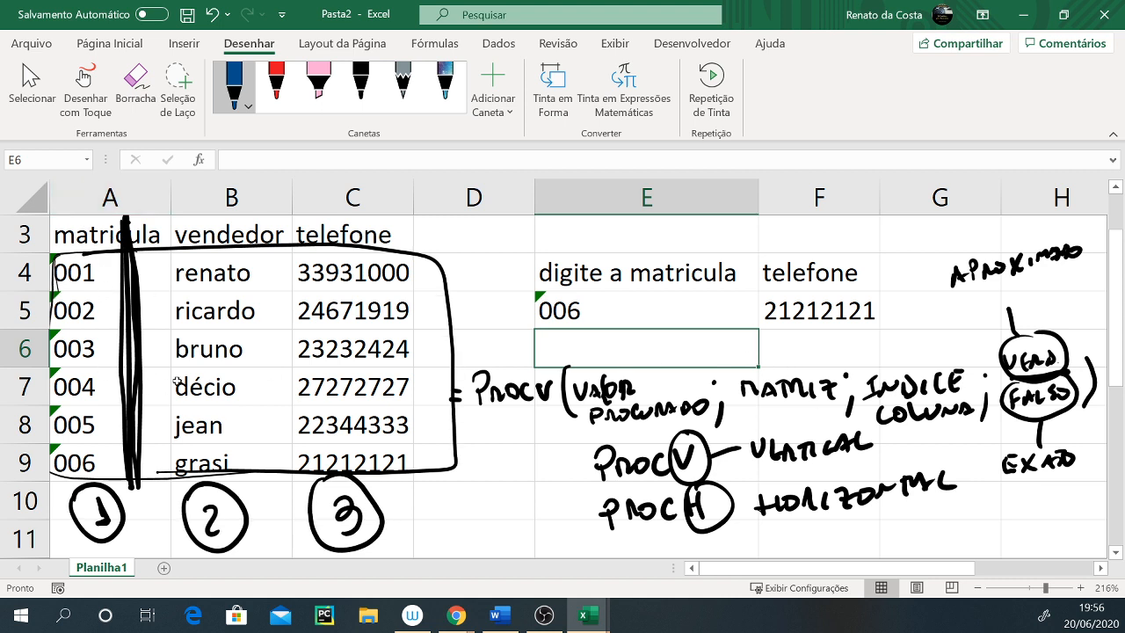
mouse_move(576, 285)
left_mouse_down()
mouse_move(528, 327)
mouse_move(599, 303)
mouse_move(516, 301)
left_mouse_up()
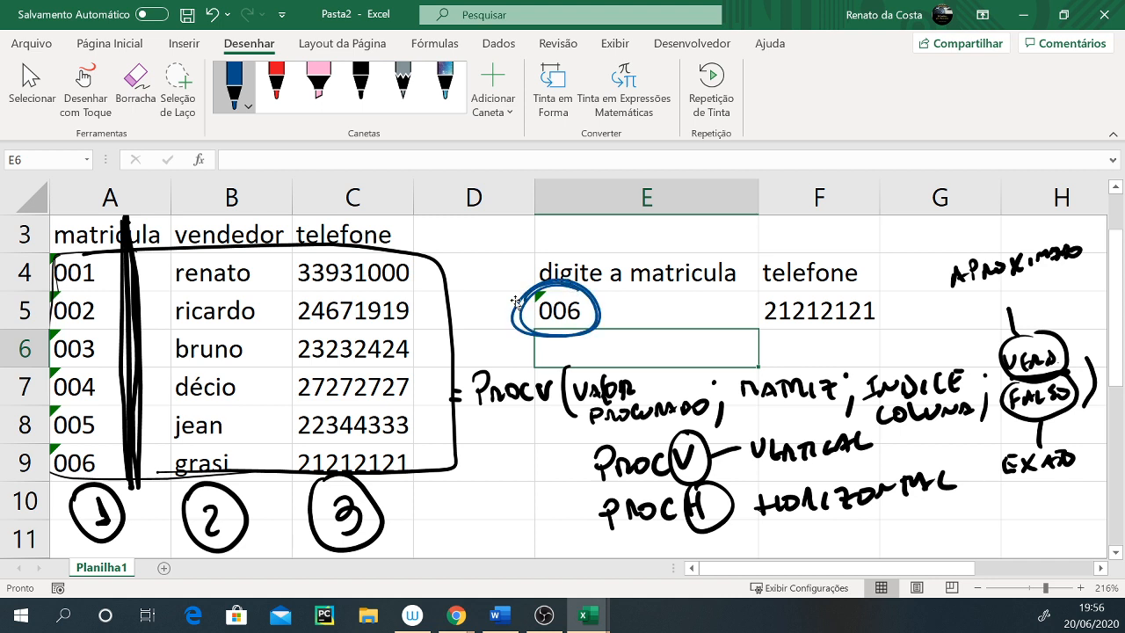
mouse_move(79, 452)
left_mouse_down()
mouse_move(176, 479)
mouse_move(272, 477)
mouse_move(185, 443)
mouse_move(112, 466)
left_mouse_up()
left_click_drag(242, 456, 290, 433)
left_click_drag(409, 460, 444, 439)
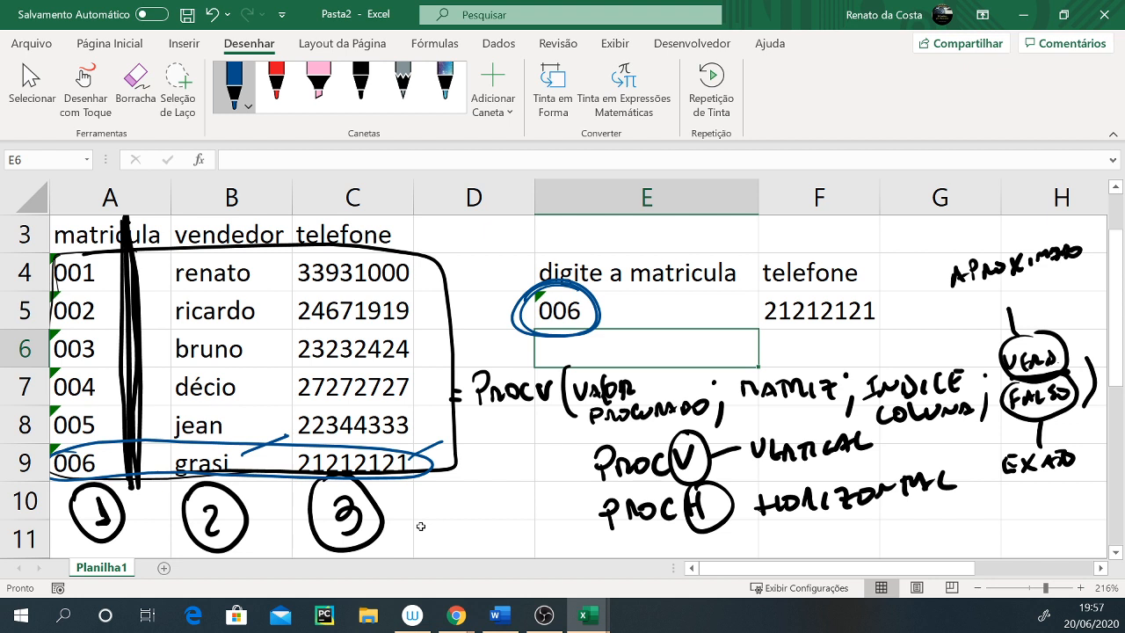
Review the column index argument of the PROCV formula in F5, keeping the formula as it is
key("Up")
key("Right")
key("F2")
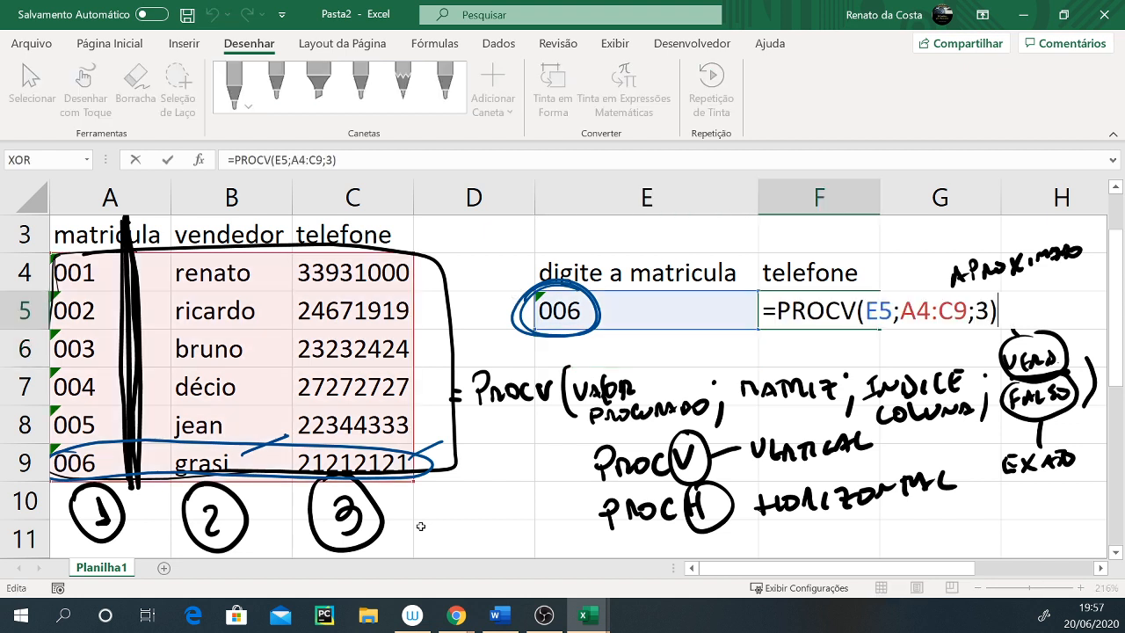
double_click(982, 310)
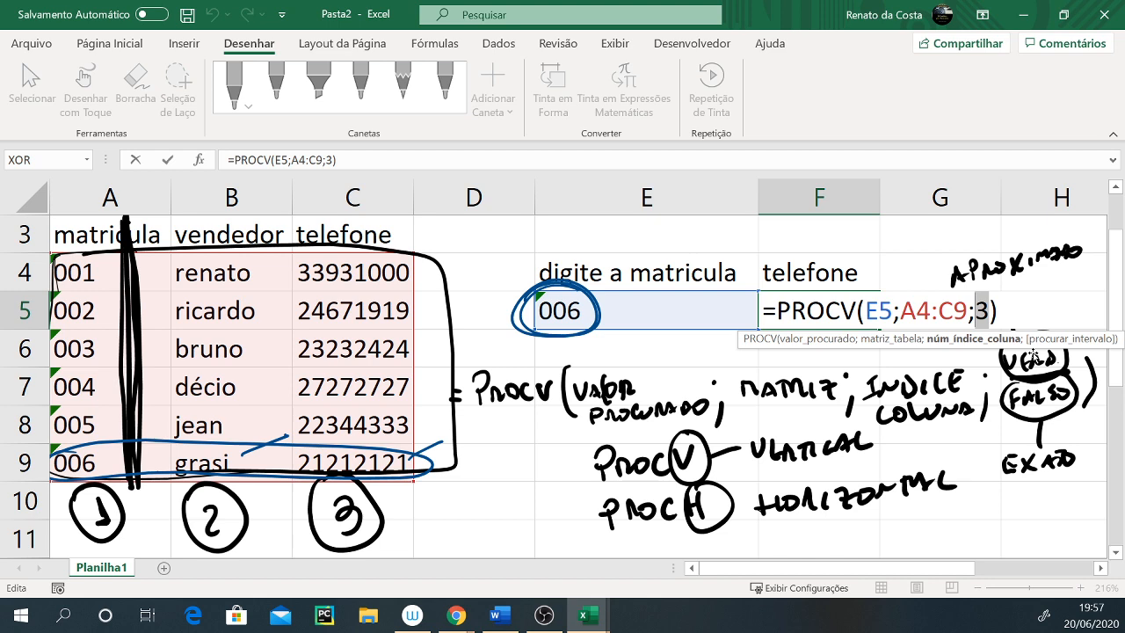
key("ctrl+Return")
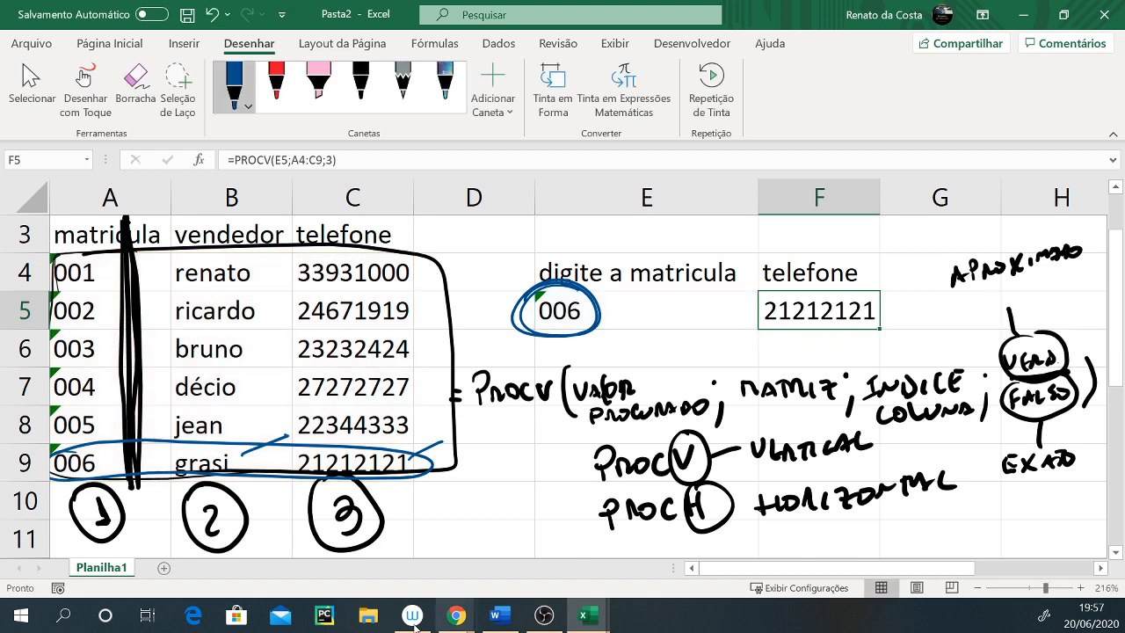
Add a new sheet and enter the headers idade in A1 and categoria in B1
left_click(163, 568)
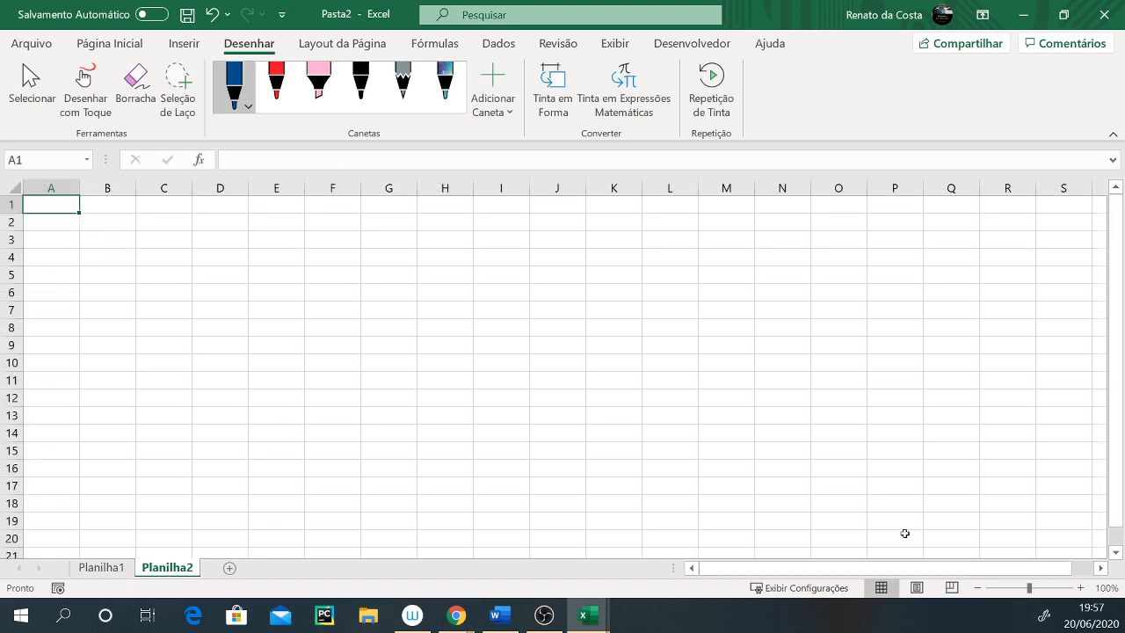
left_click(1049, 589)
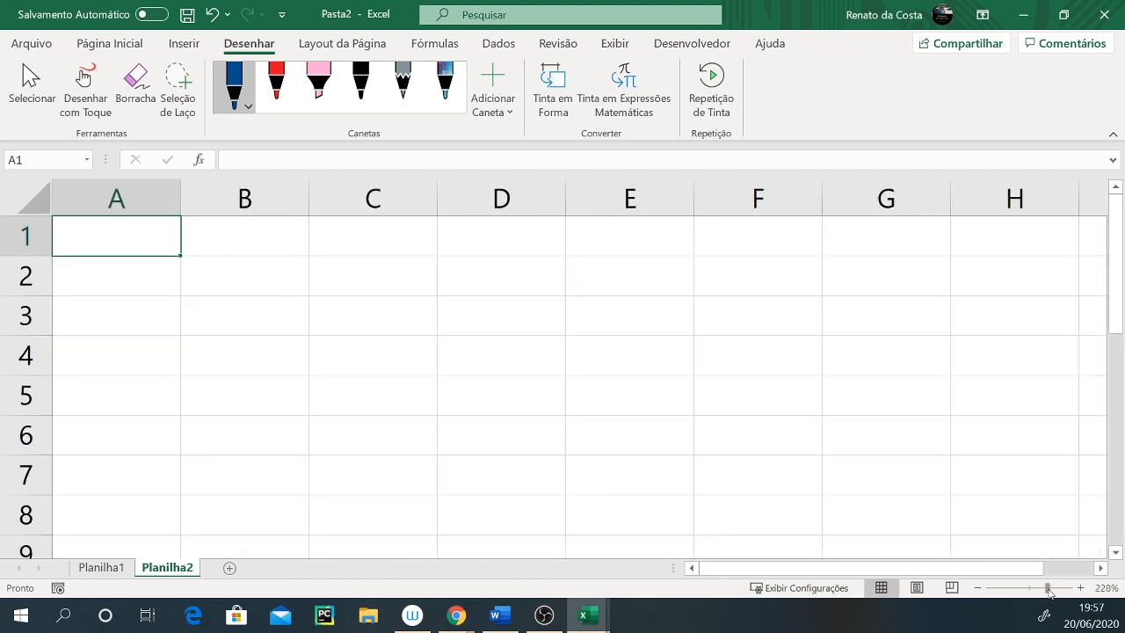
type("idade")
key("Tab")
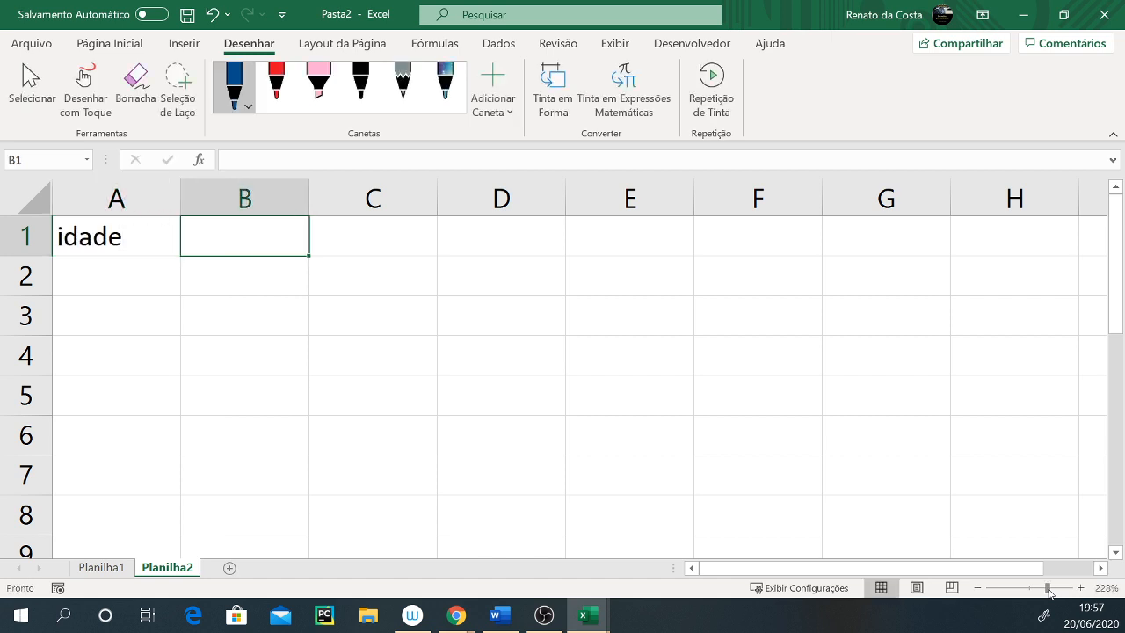
type("categoria")
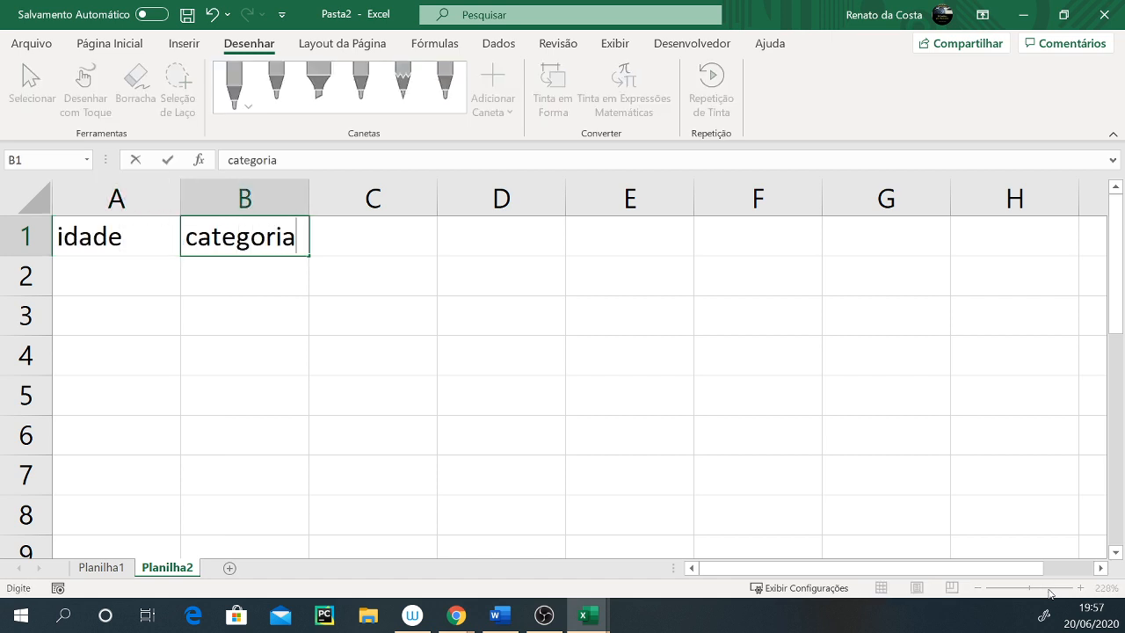
key("Return")
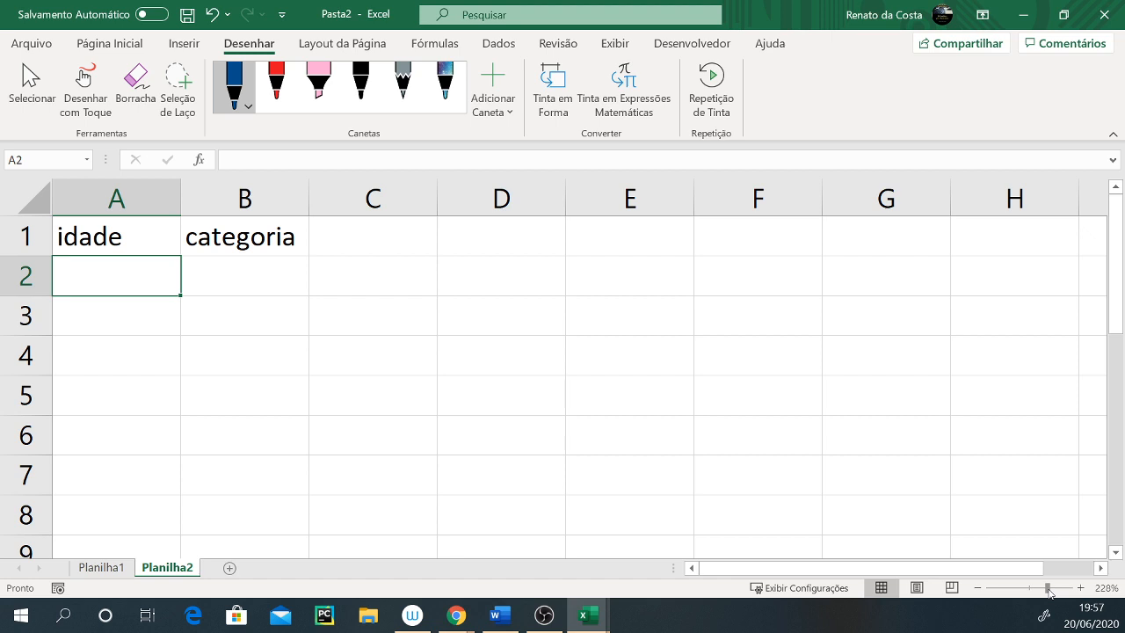
Enter idade 5 in A2 with the categoria fraldinha in B2
type("5")
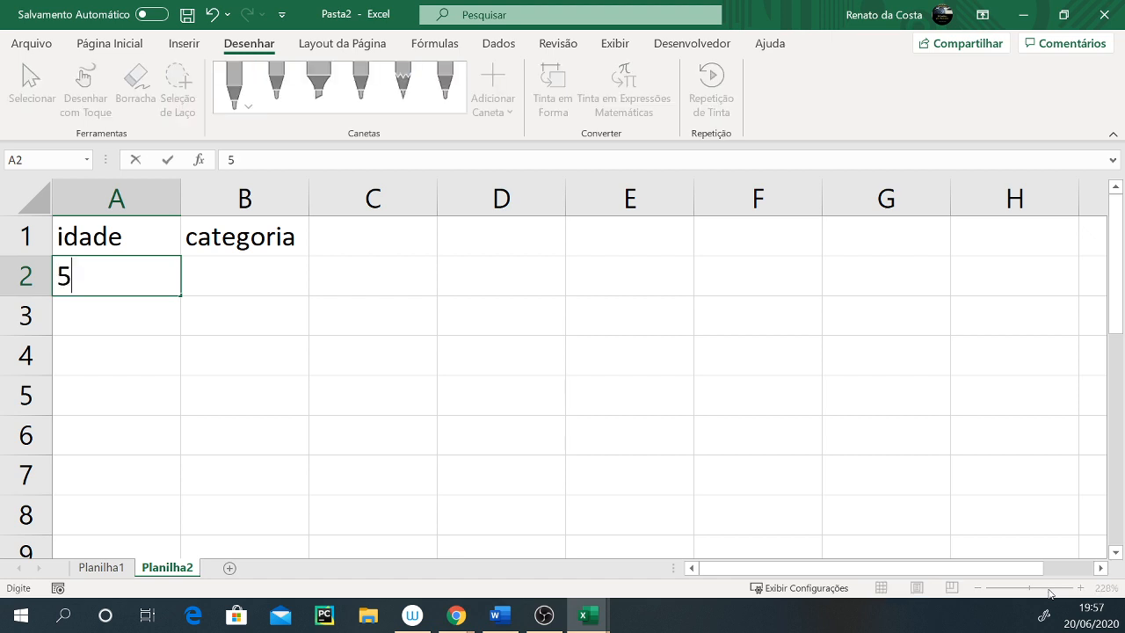
key("Tab")
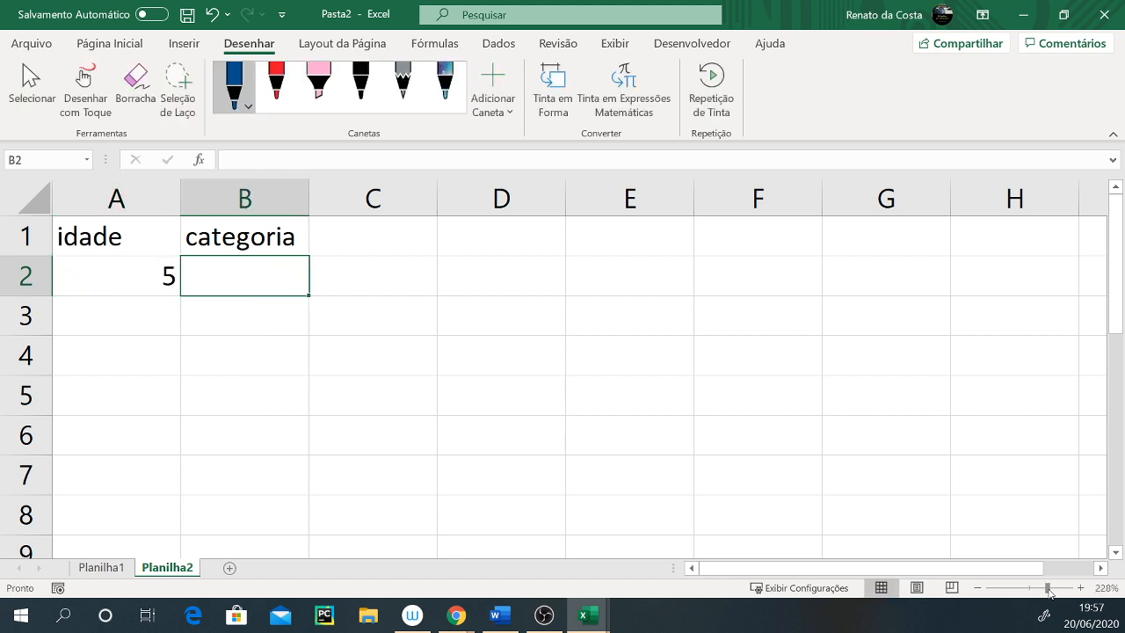
type("fraldinha")
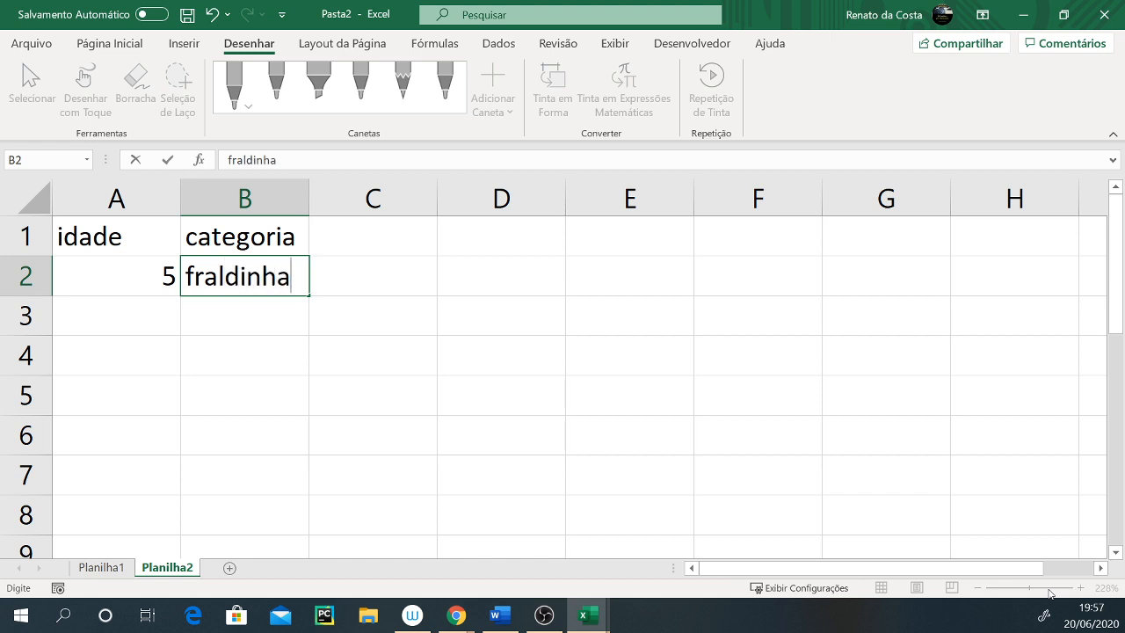
key("Return")
Enter idade 7 in A3 with the categoria dente de leite in B3
key("alt")
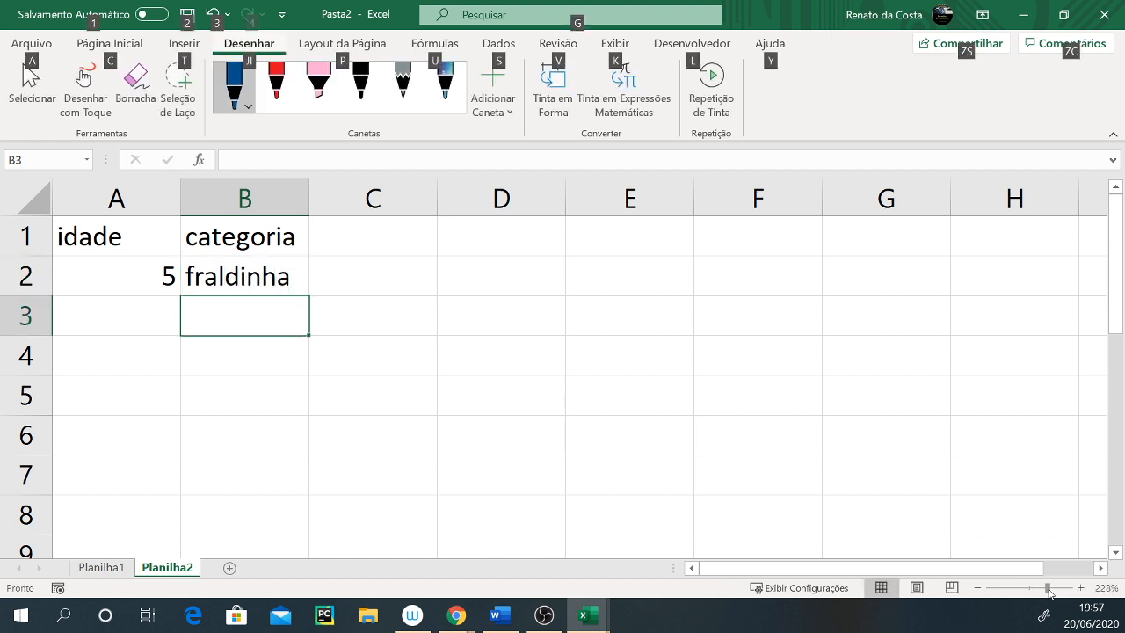
type("p")
type("de leite")
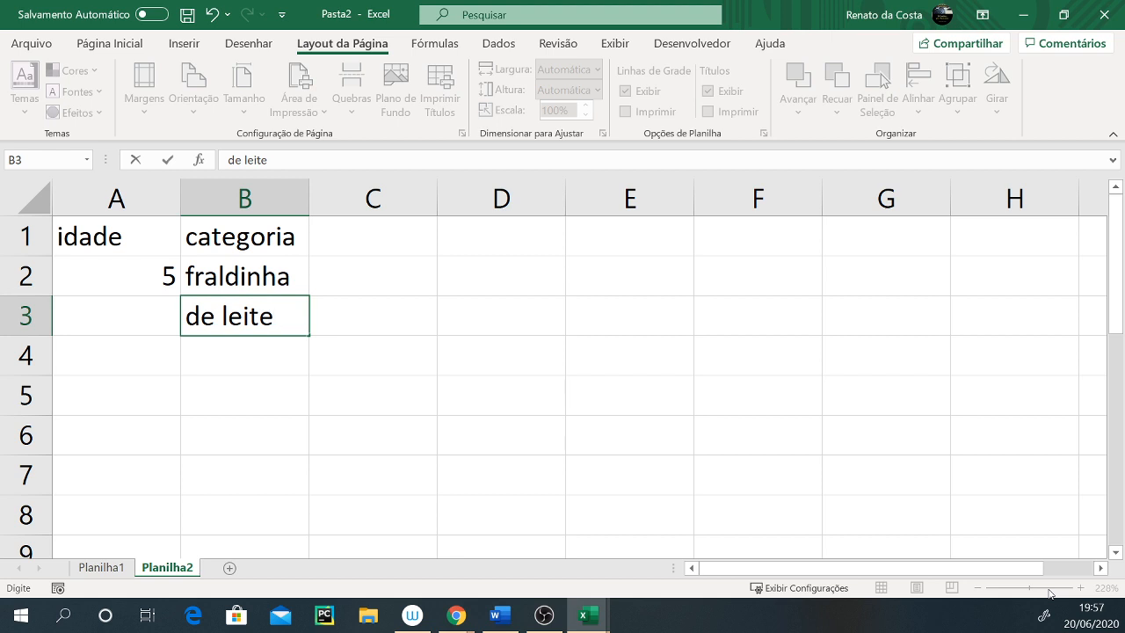
key("Left")
type("7")
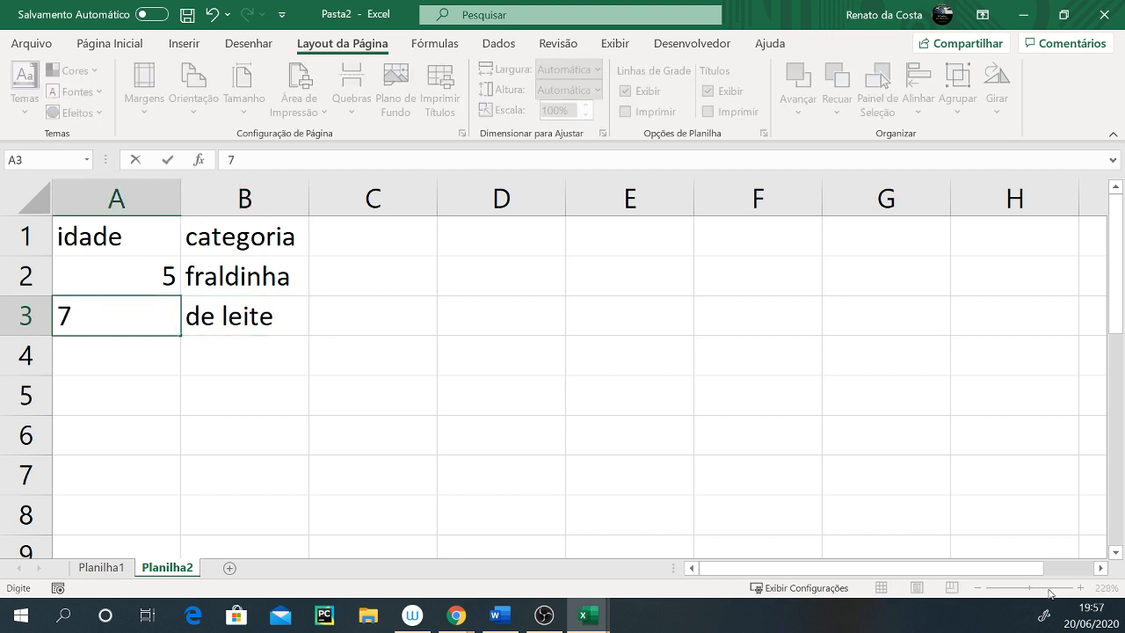
key("Right")
type("dente de leite")
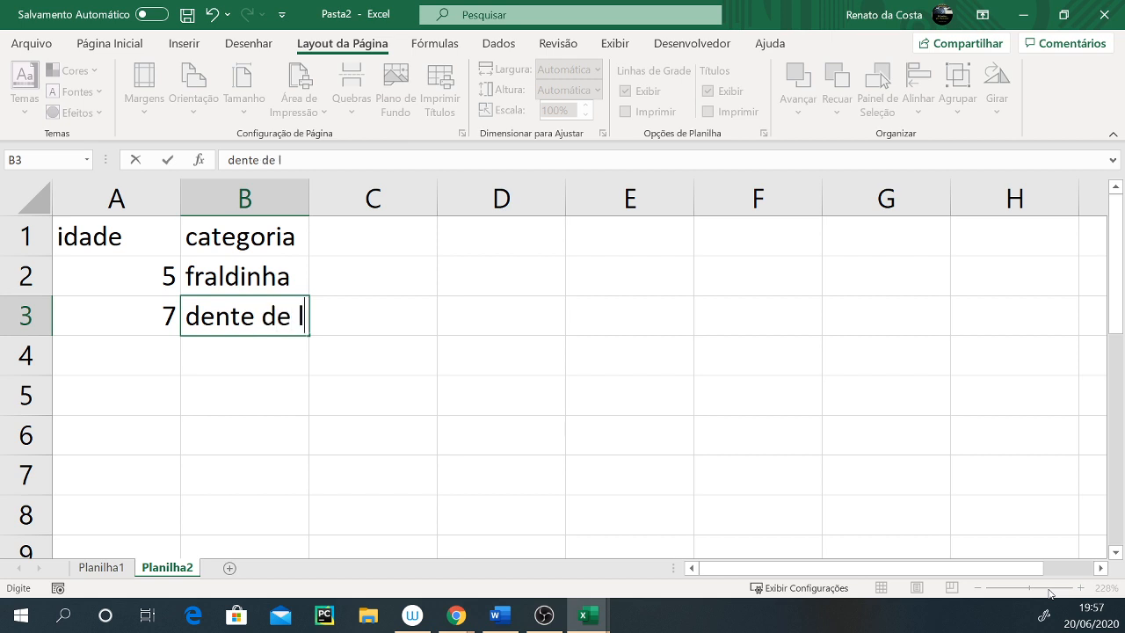
key("Return")
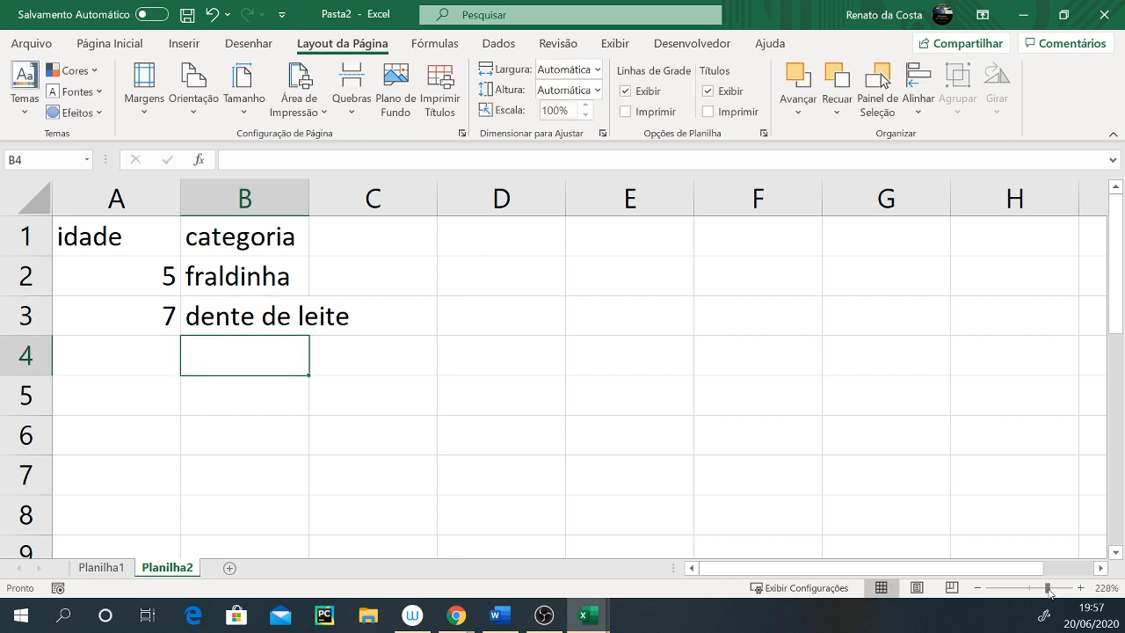
Enter idade 10 with categoria pre-mirim in row 4 and idade 12 with categoria mirim in row 5
key("Left")
type("10")
key("Tab")
type("pre-mirim")
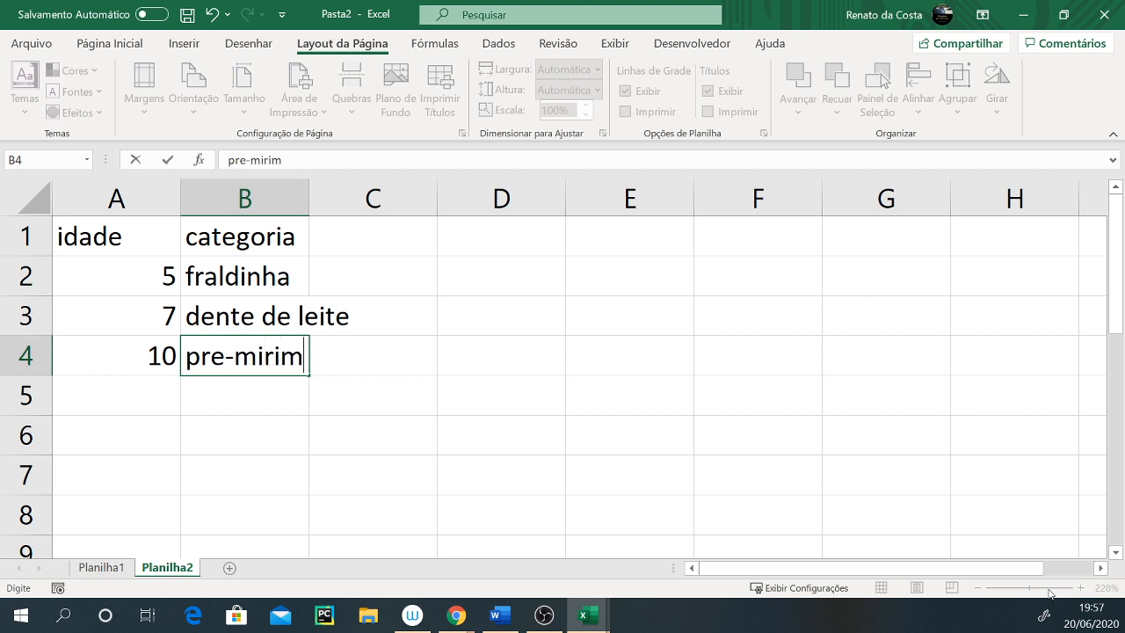
key("Return")
key("Left")
type("12")
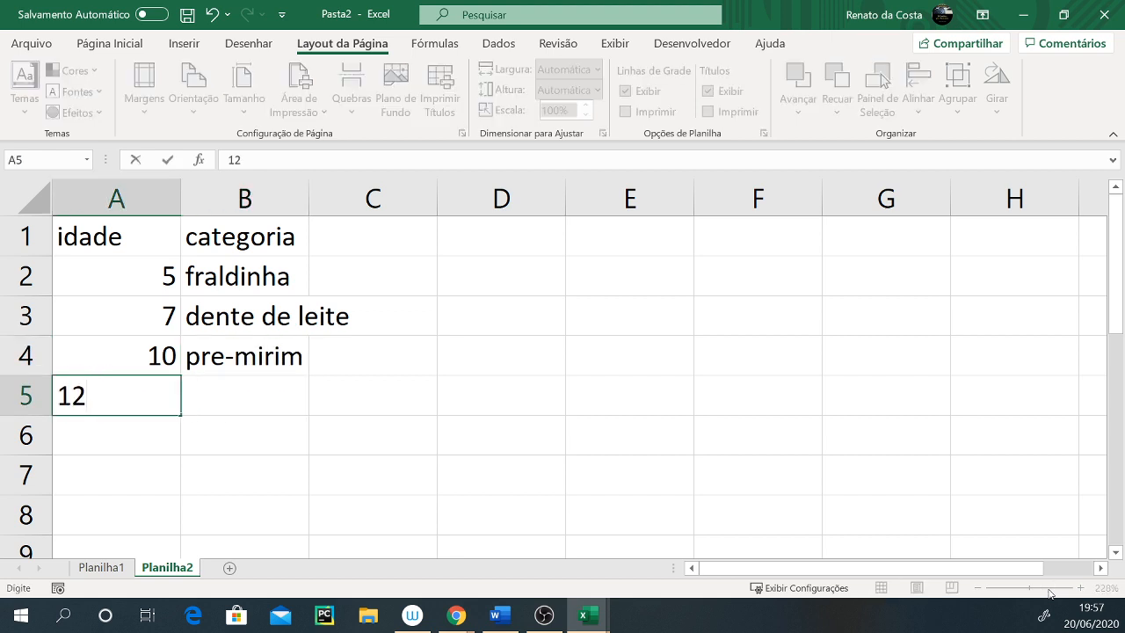
key("Tab")
type("mirim")
key("Return")
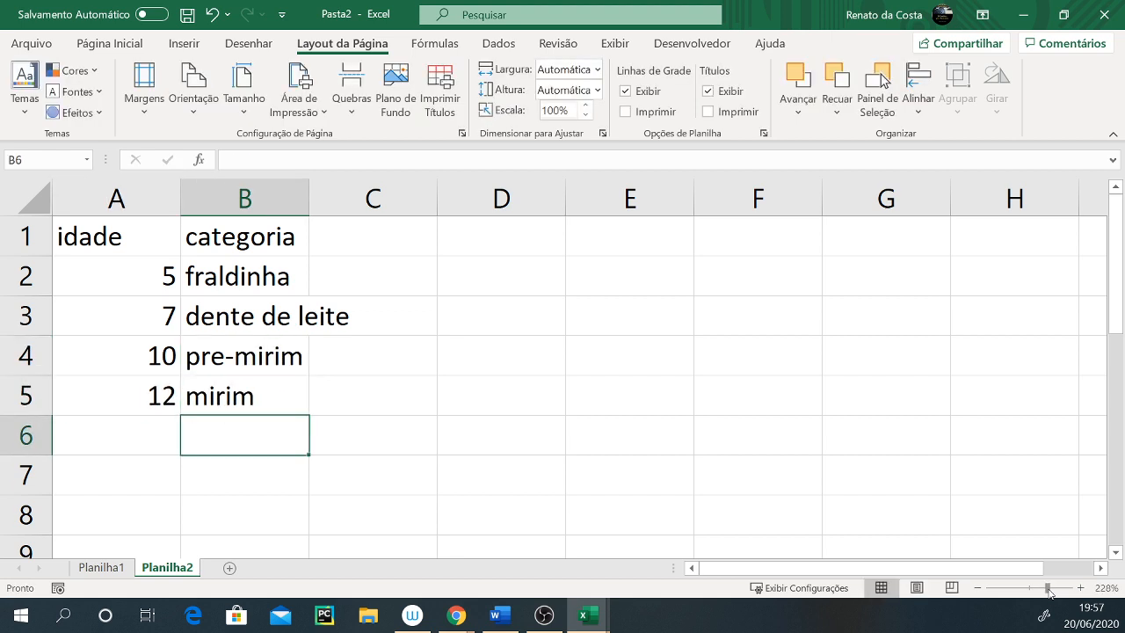
Enter idade 14 in A6 with the placeholder categoria não lembro in B6
key("Left")
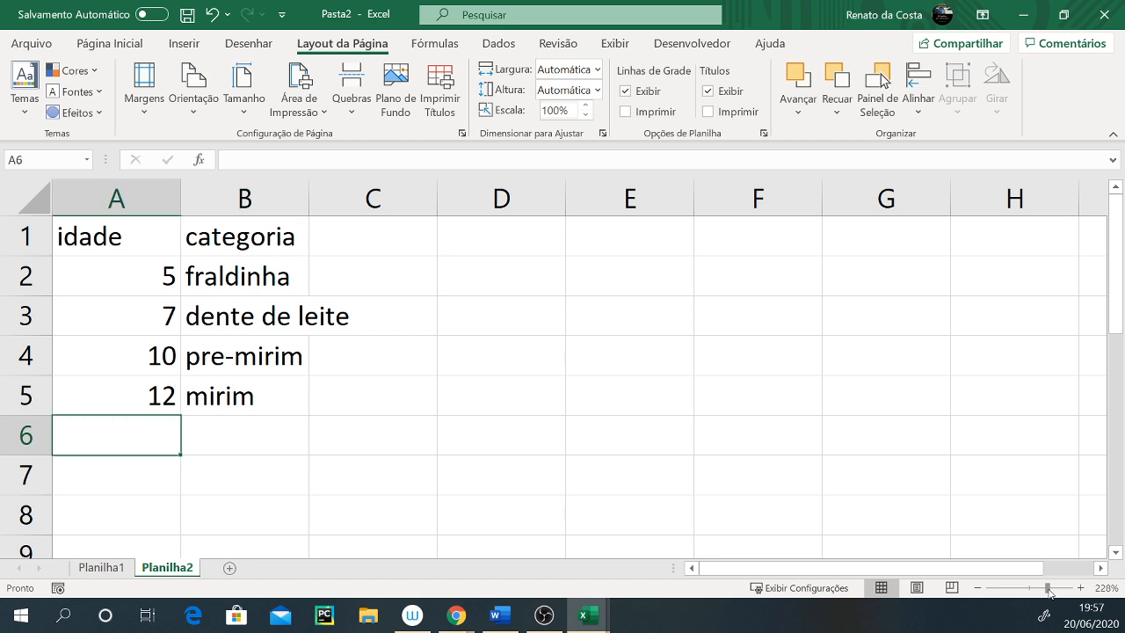
type("1")
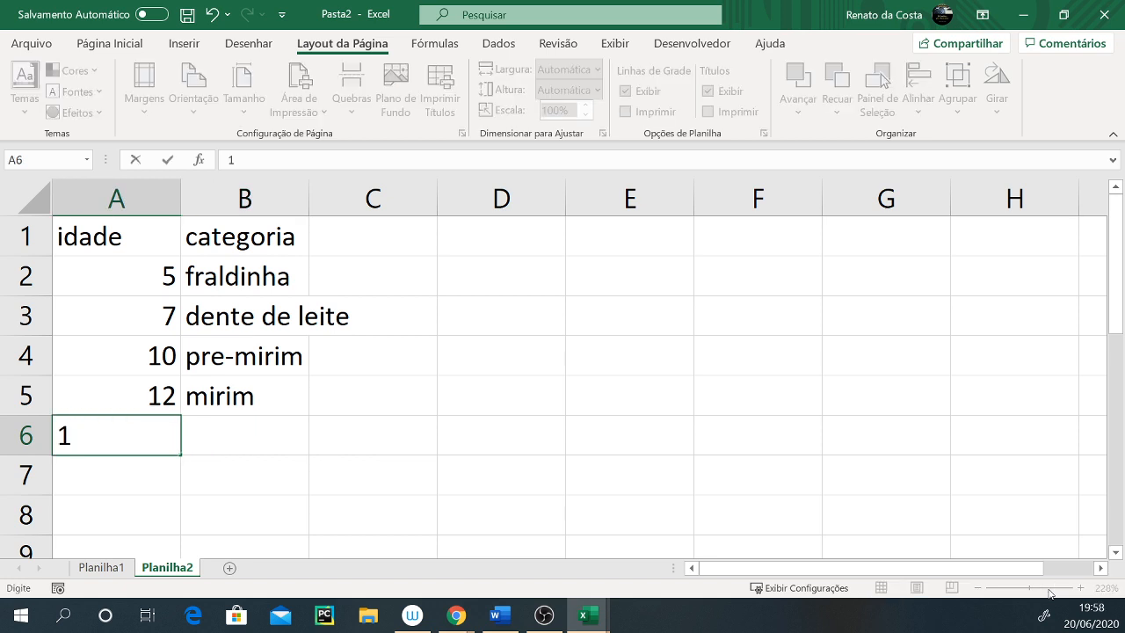
type("4")
key("Tab")
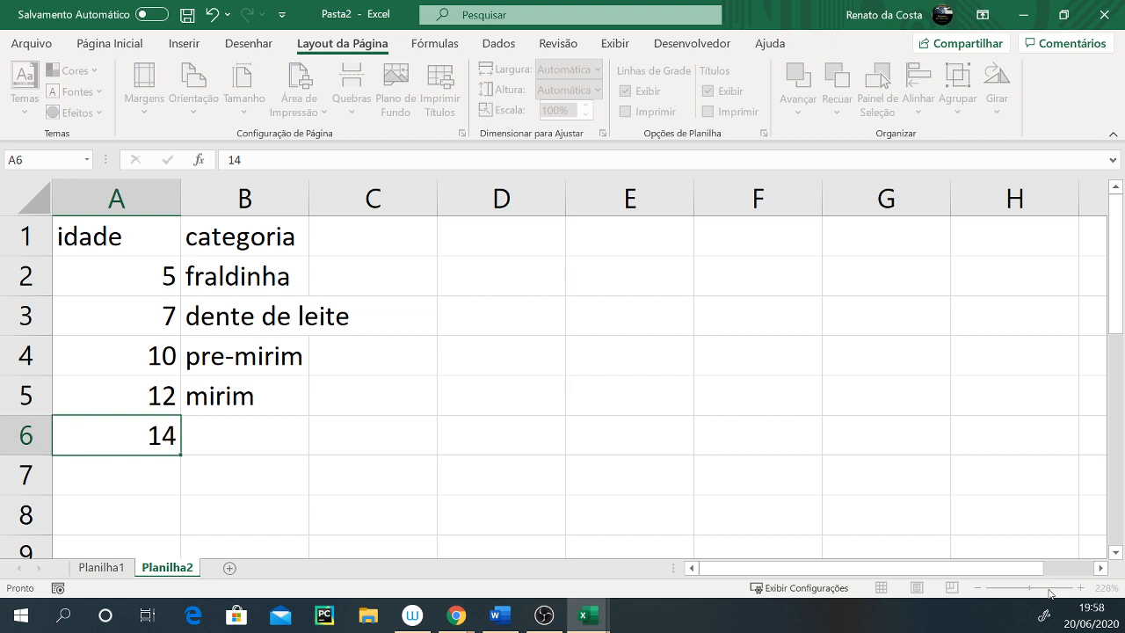
type("jun")
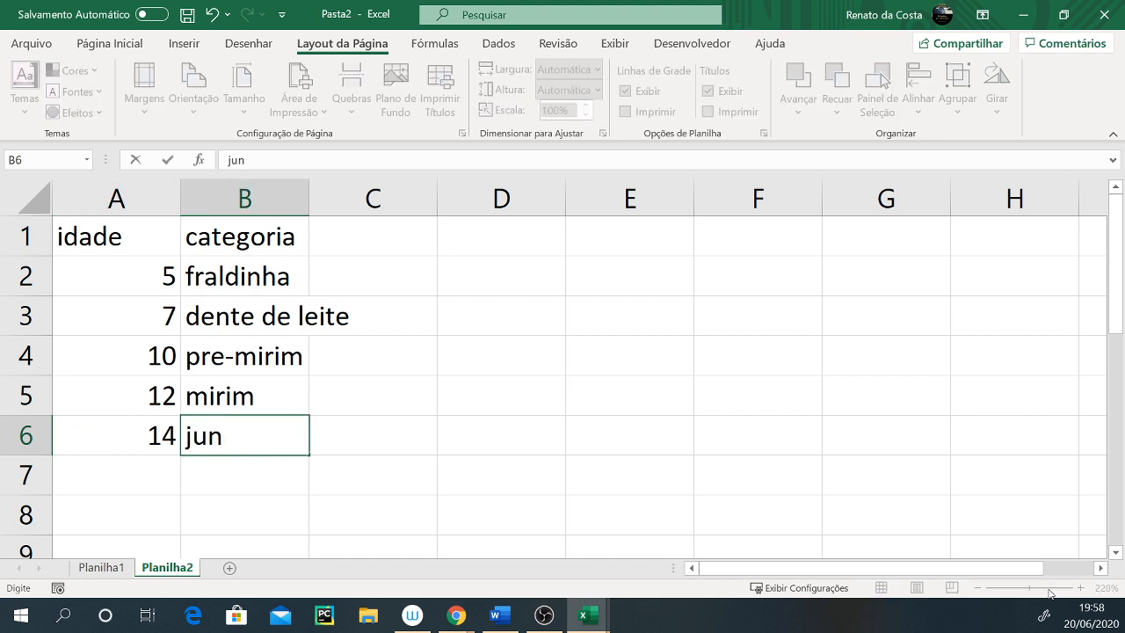
key("BackSpace")
key("BackSpace")
key("BackSpace")
type("não lemnr")
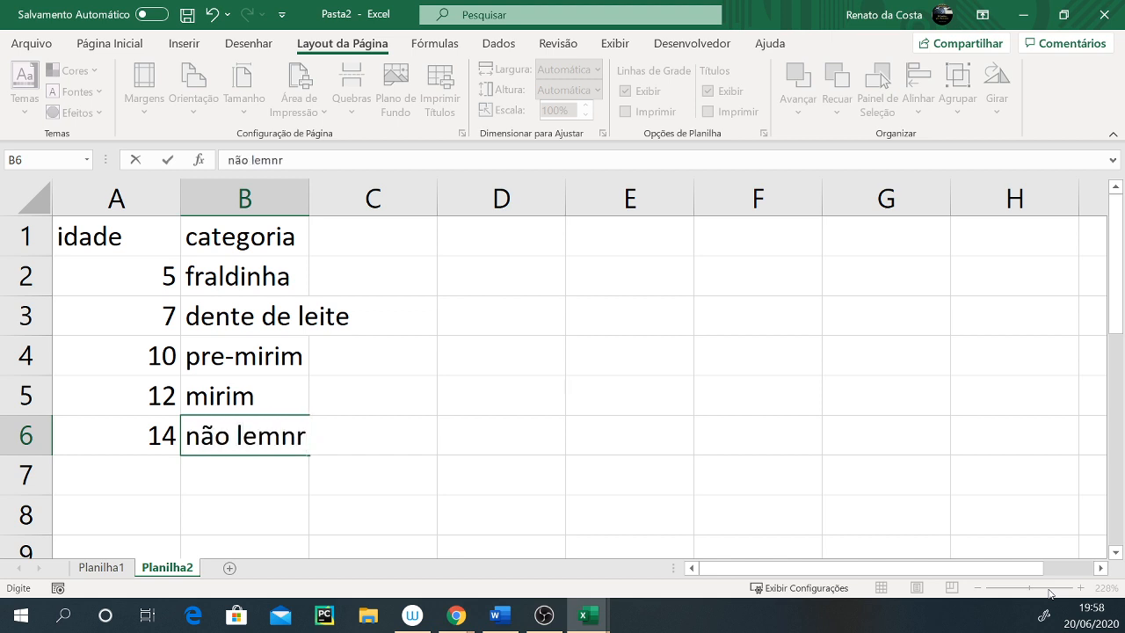
key("BackSpace")
key("BackSpace")
type("bro")
key("Return")
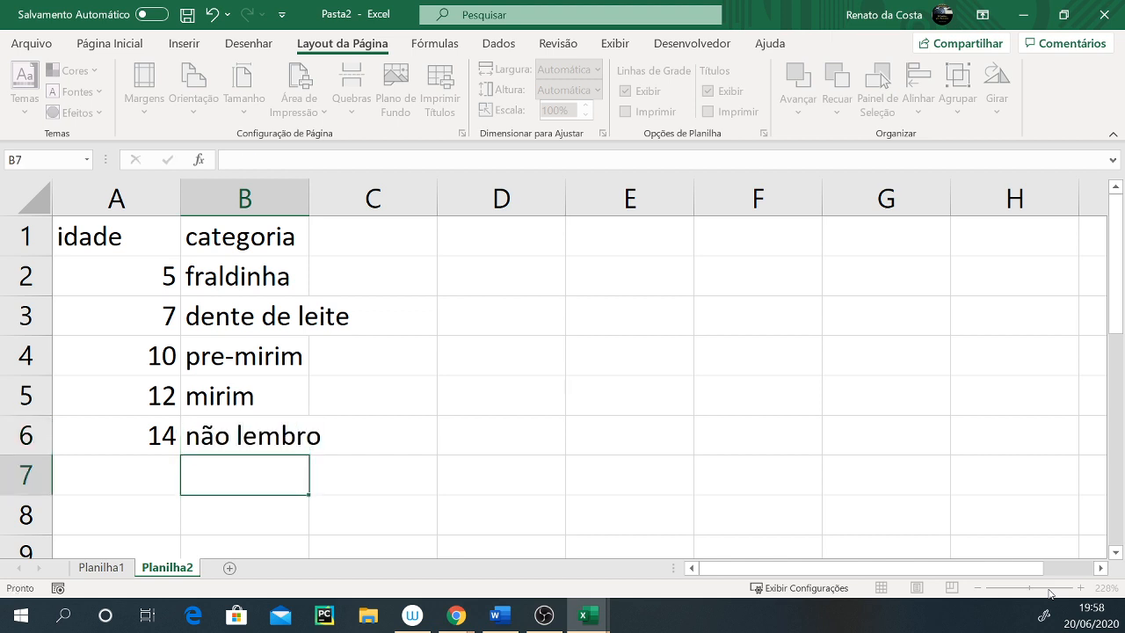
Enter idade 16 in A7 with the categoria juvenil in B7
key("Left")
type("1")
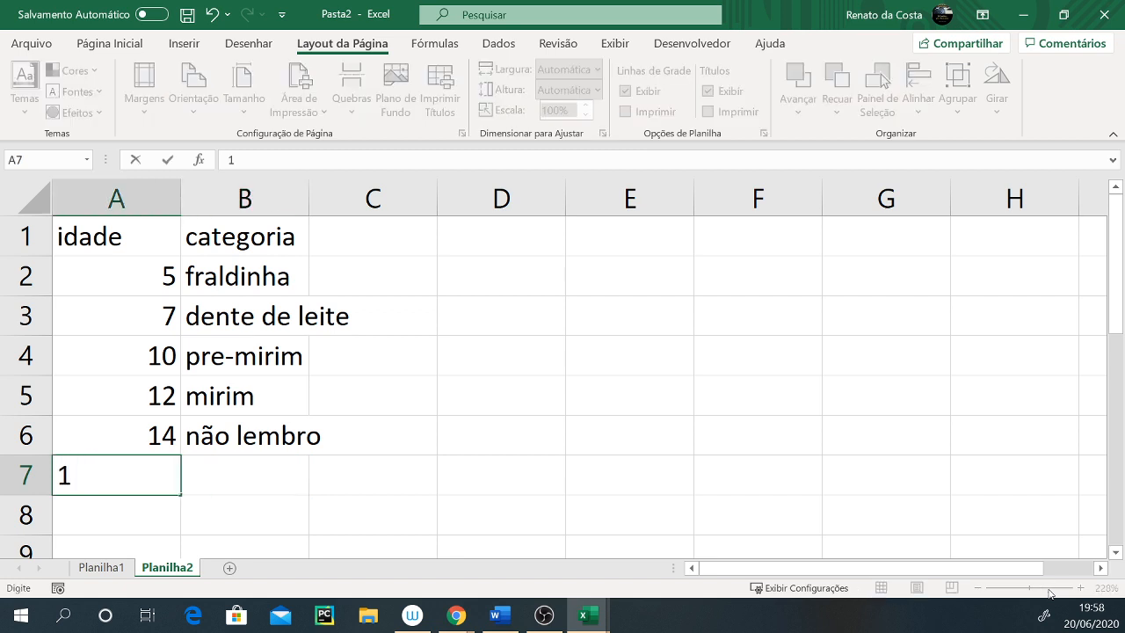
type("6")
key("Tab")
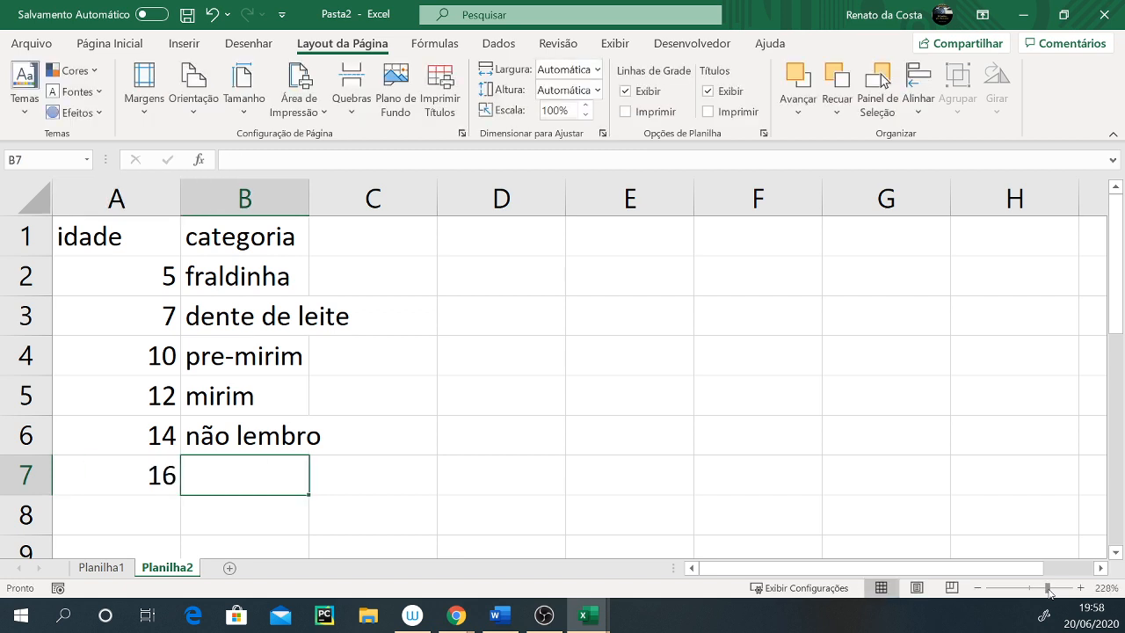
type("juvenil")
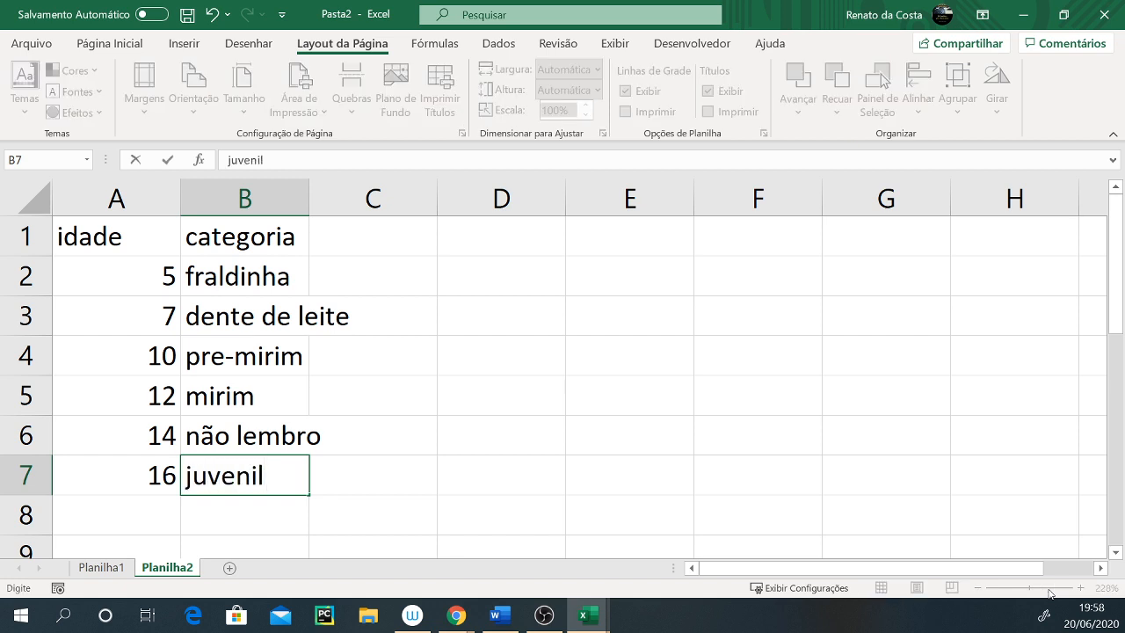
key("Up")
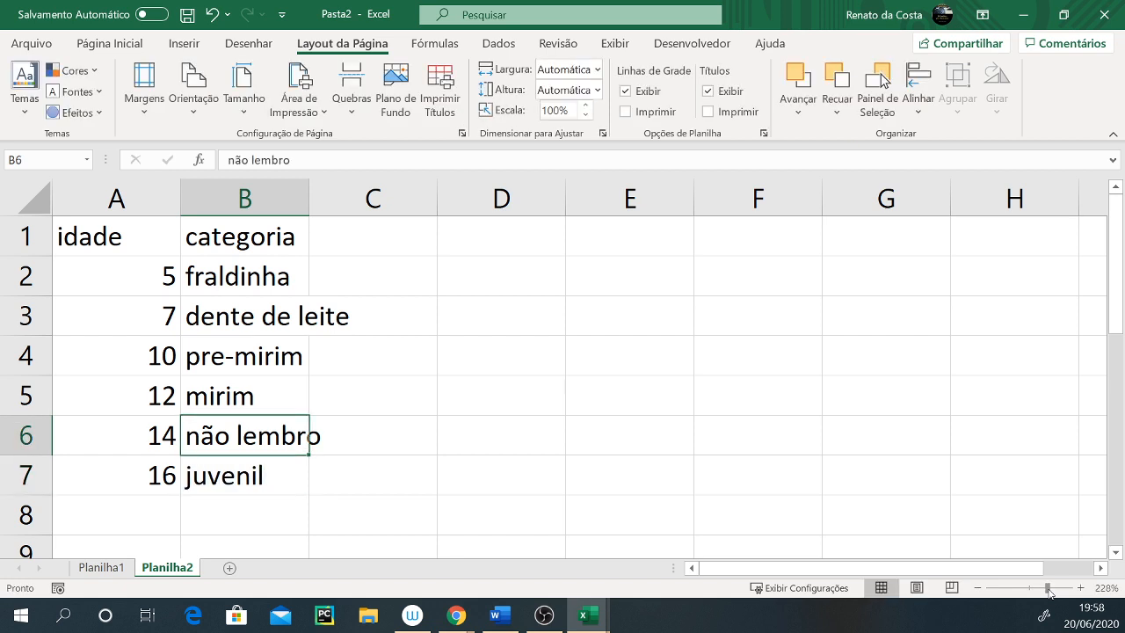
Enter idade 18 in A8 with the categoria juniores in B8
key("Down")
key("Down")
key("Left")
type("18")
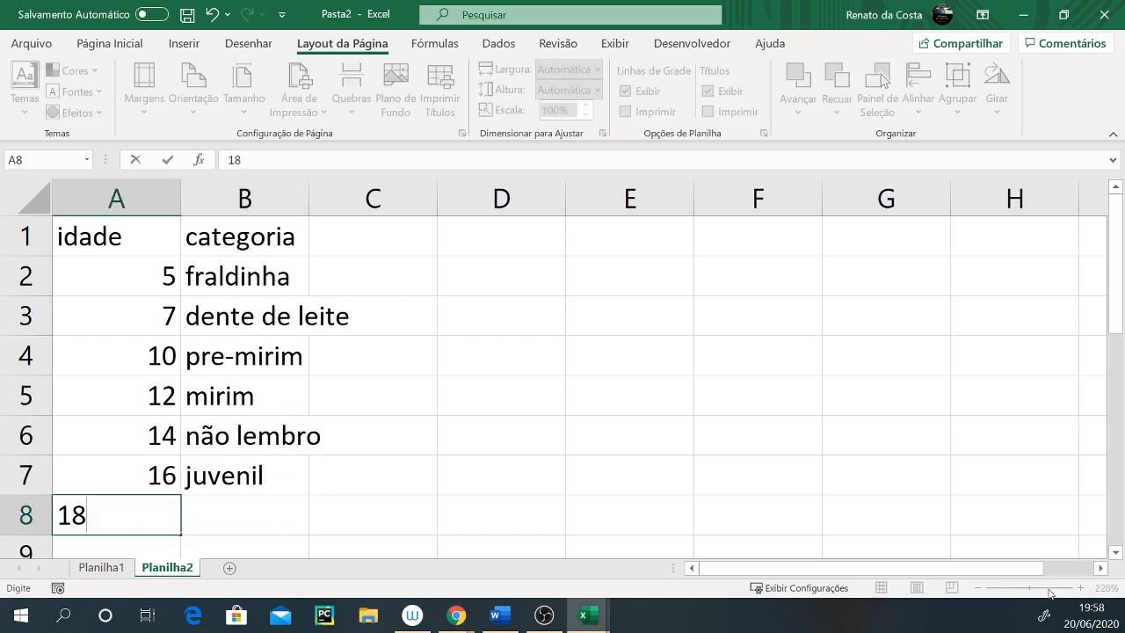
key("Tab")
type("junirores")
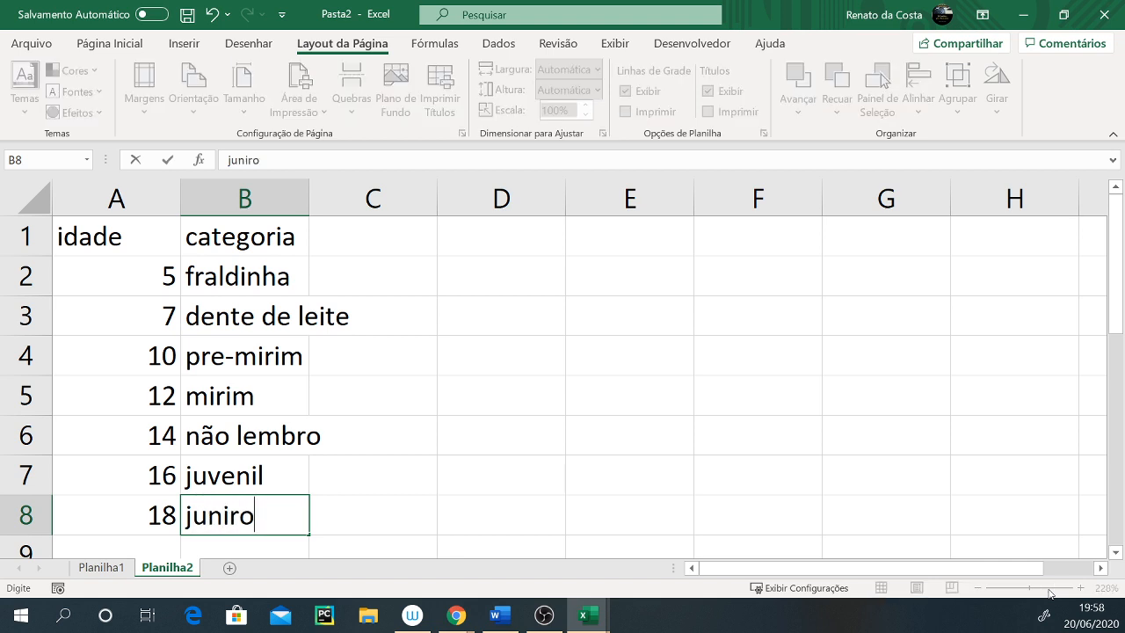
key("BackSpace")
key("BackSpace")
key("BackSpace")
key("BackSpace")
key("BackSpace")
type("ores")
key("Return")
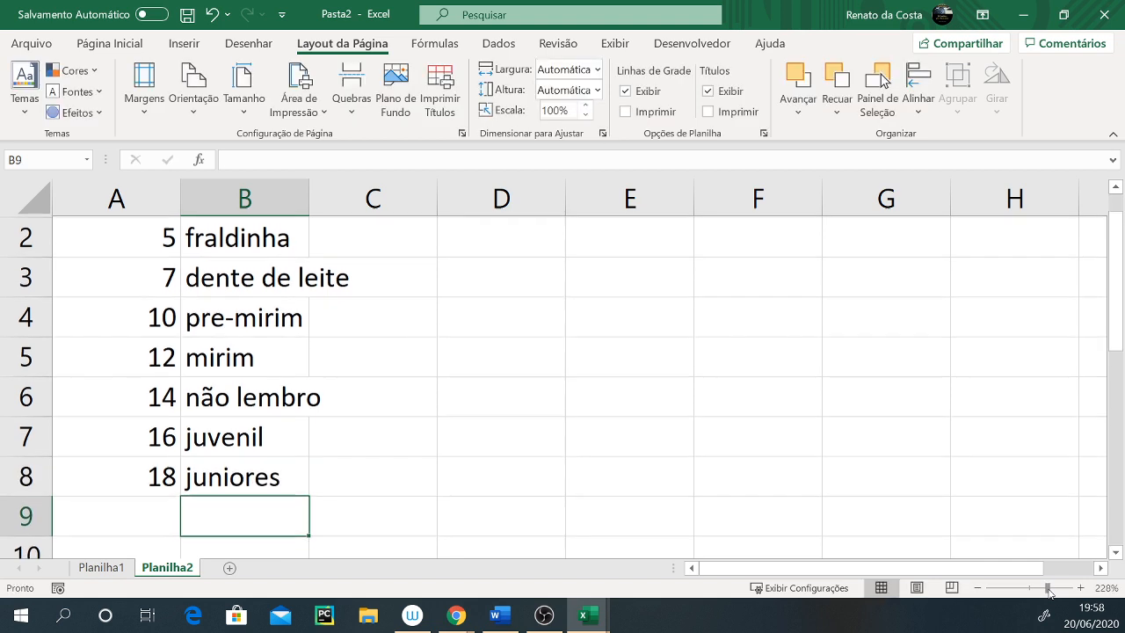
Enter 45 as the idade in A9, below the juniores row
key("Right")
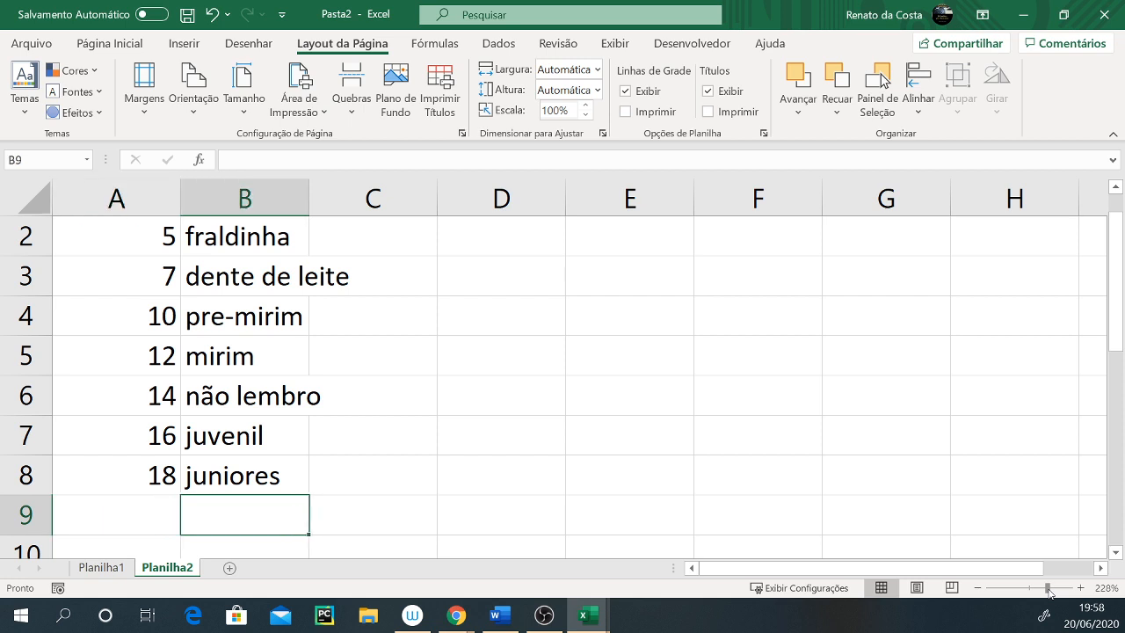
key("Left")
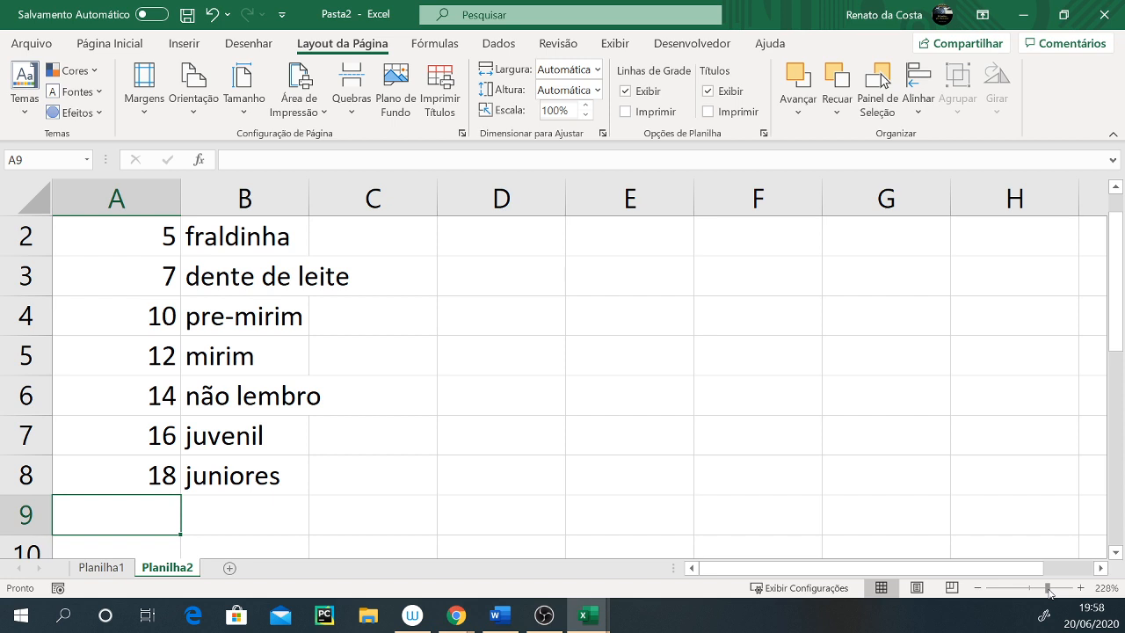
type("45")
key("Tab")
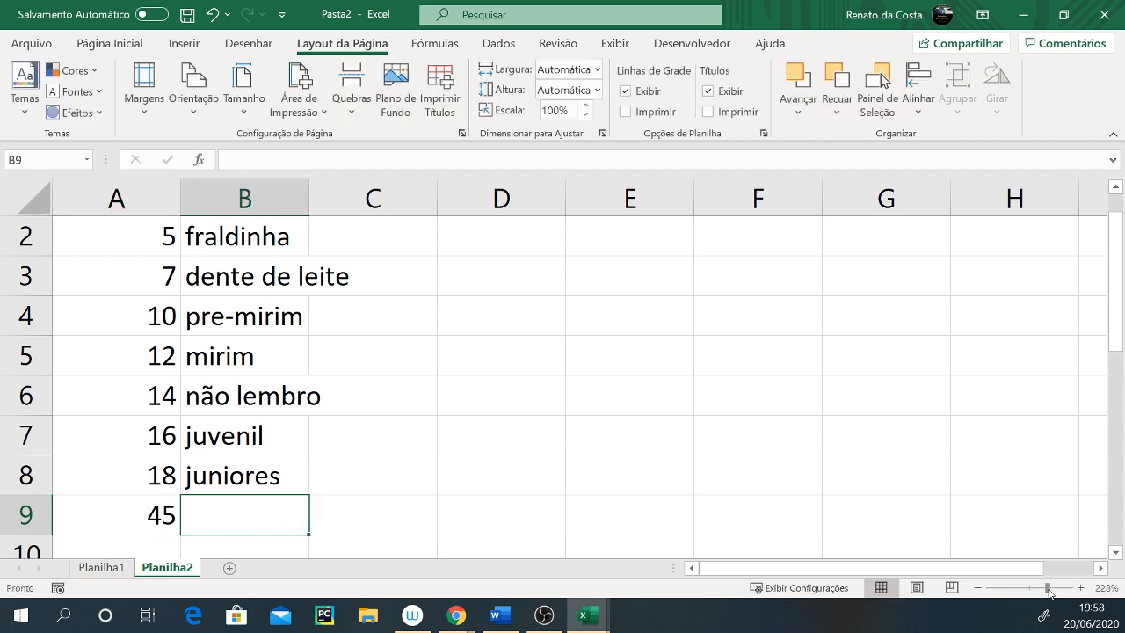
type("adulto")
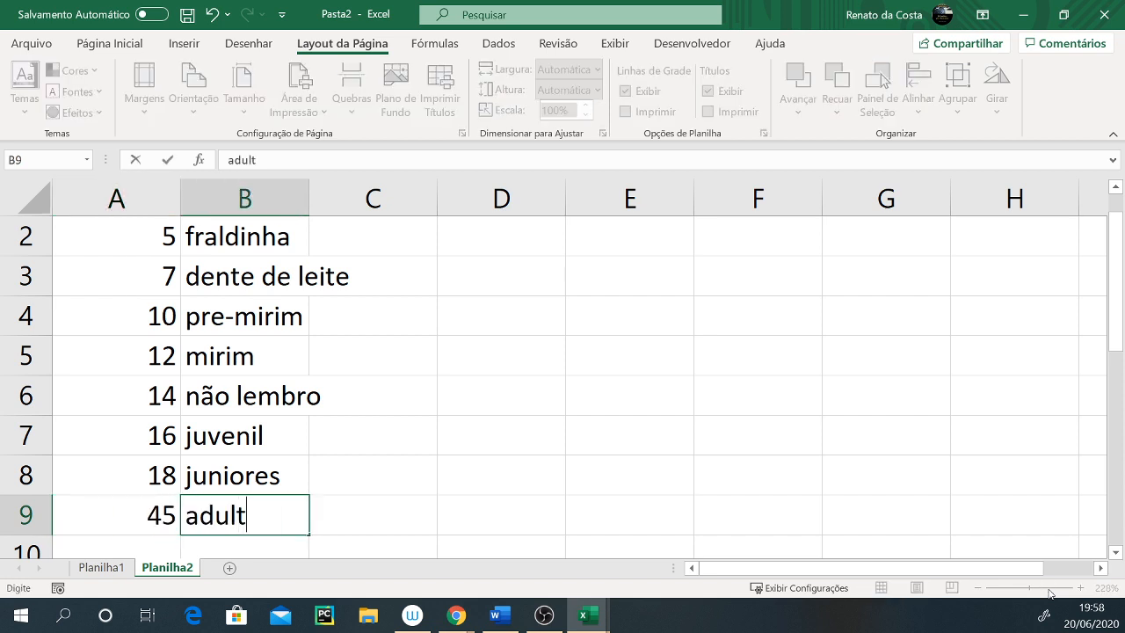
key("BackSpace")
key("BackSpace")
key("BackSpace")
key("BackSpace")
key("BackSpace")
key("BackSpace")
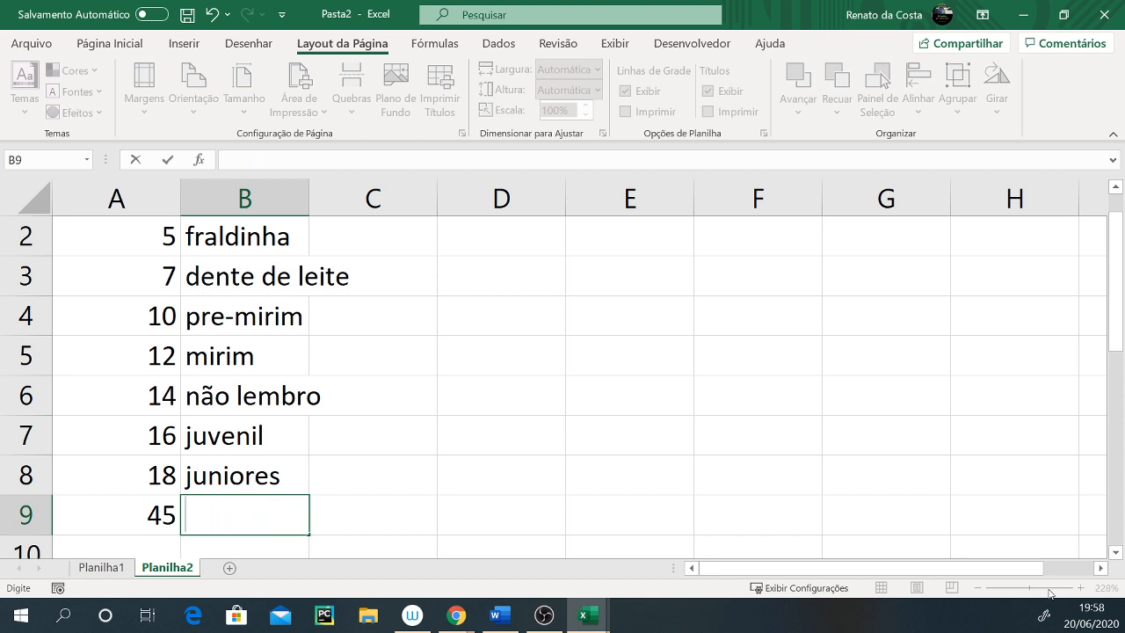
key("Left")
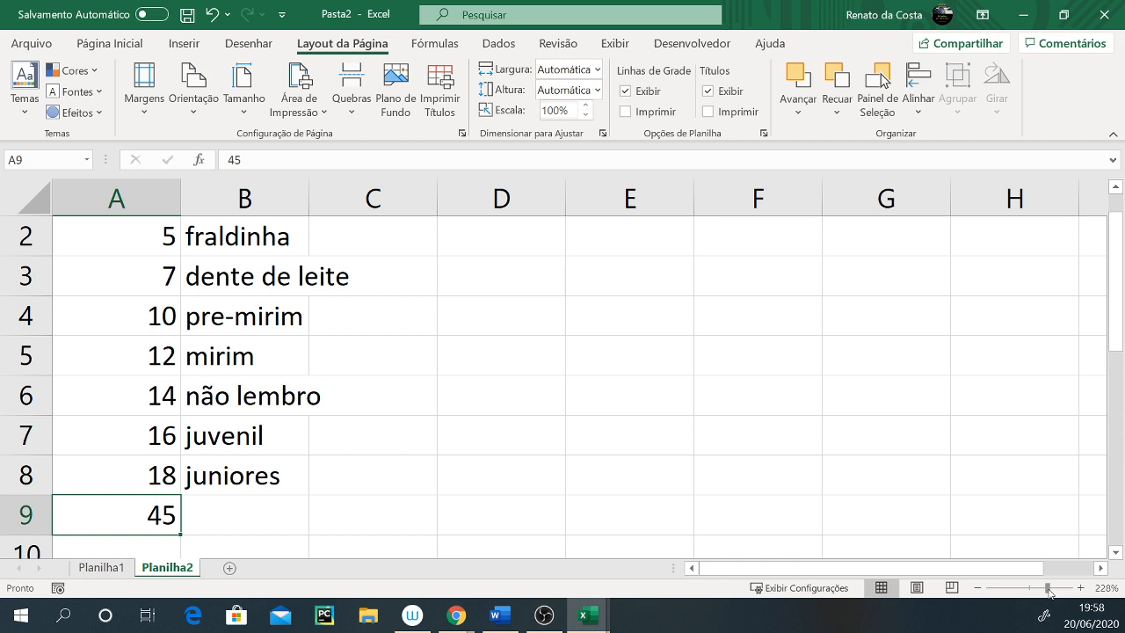
Replace the idade in A9 with 19 and enter the categoria adulto in B9
type("19")
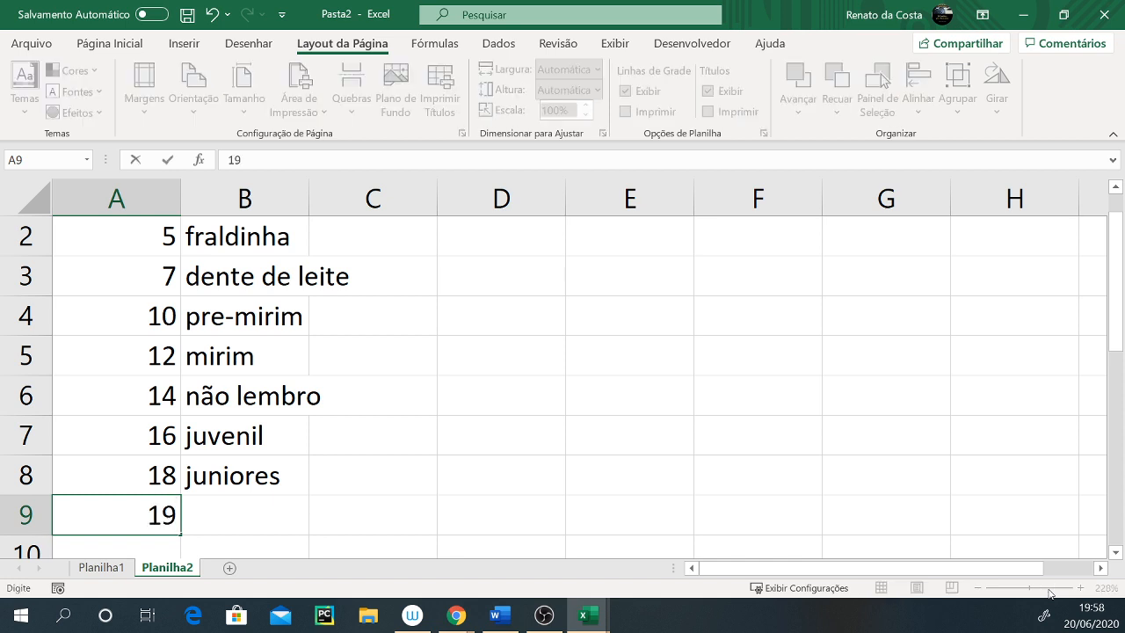
key("Tab")
type("adulto")
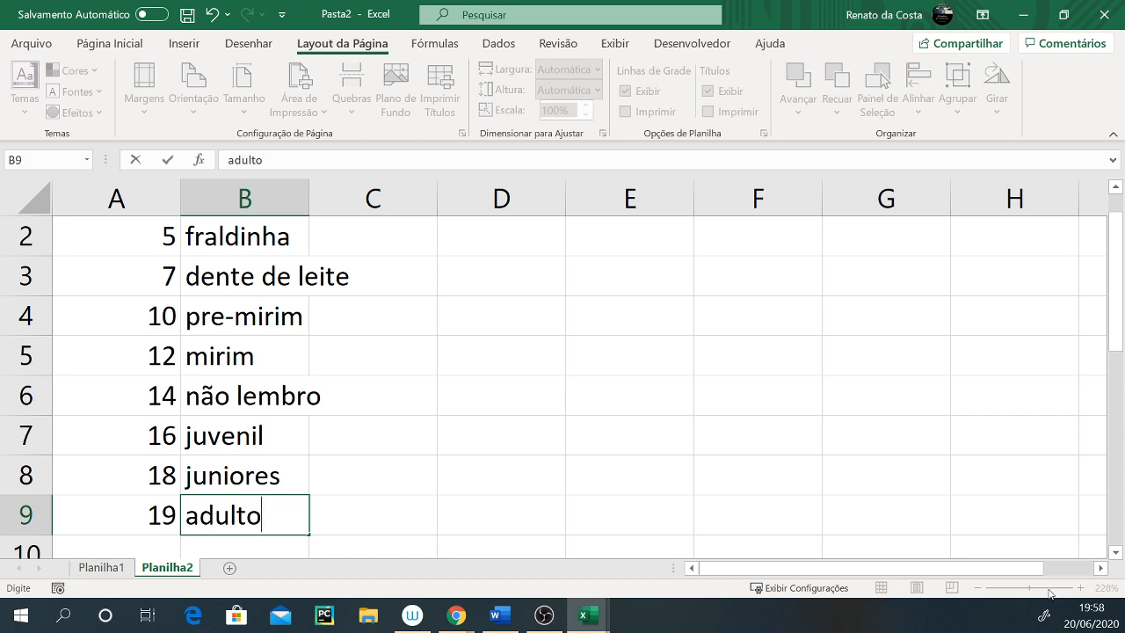
key("Return")
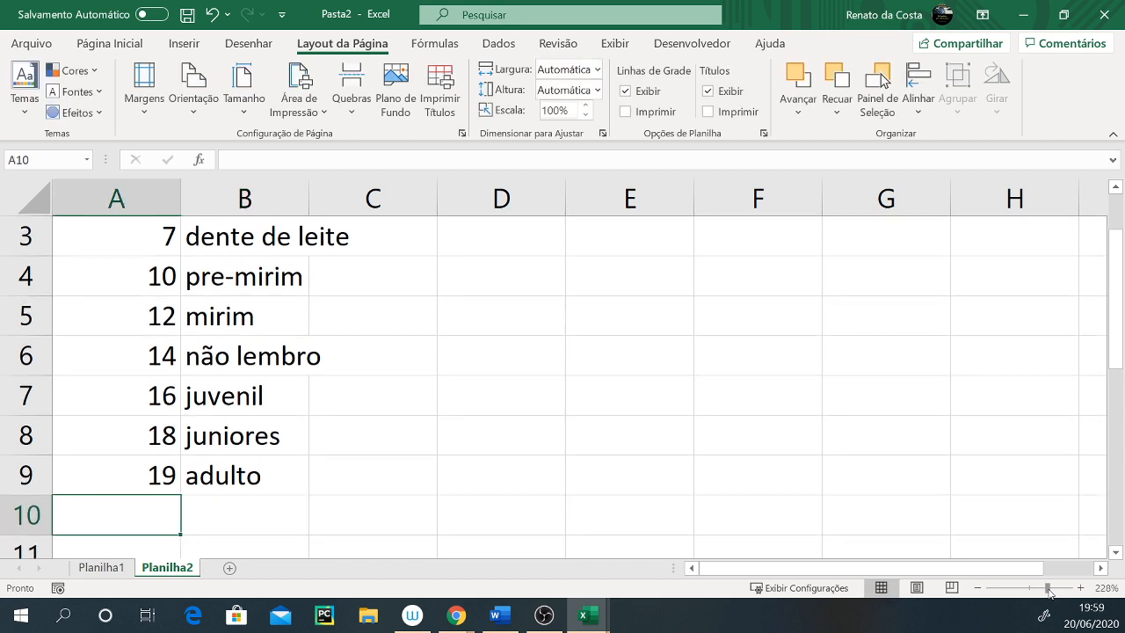
Enter idade 45 in A10 with the categoria master in B10
type("45")
key("Tab")
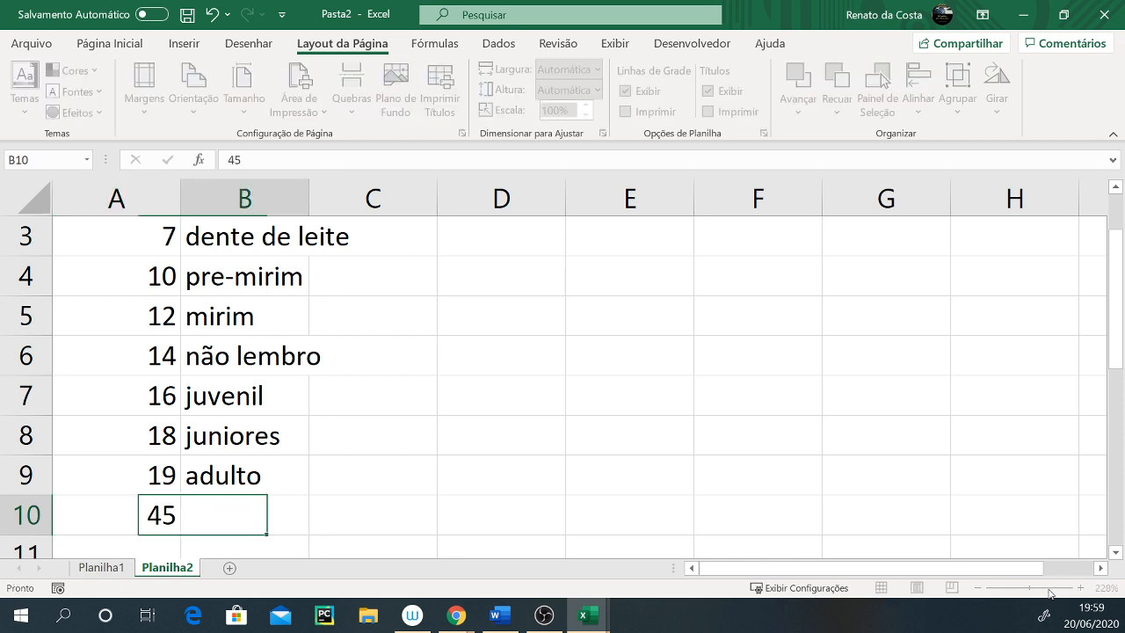
type("master")
key("Return")
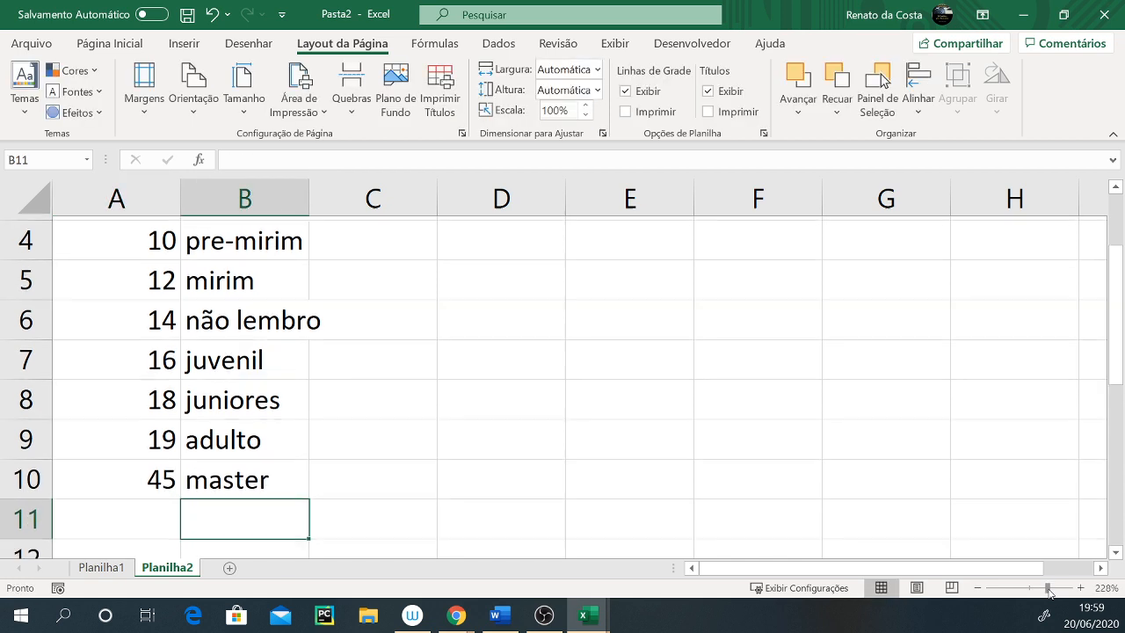
Review the whole idade and categoria table, from its headers down to the master row
key("Up")
key("Up")
key("Up")
key("Up")
key("Up")
key("Up")
key("Up")
key("Up")
key("Up")
key("Up")
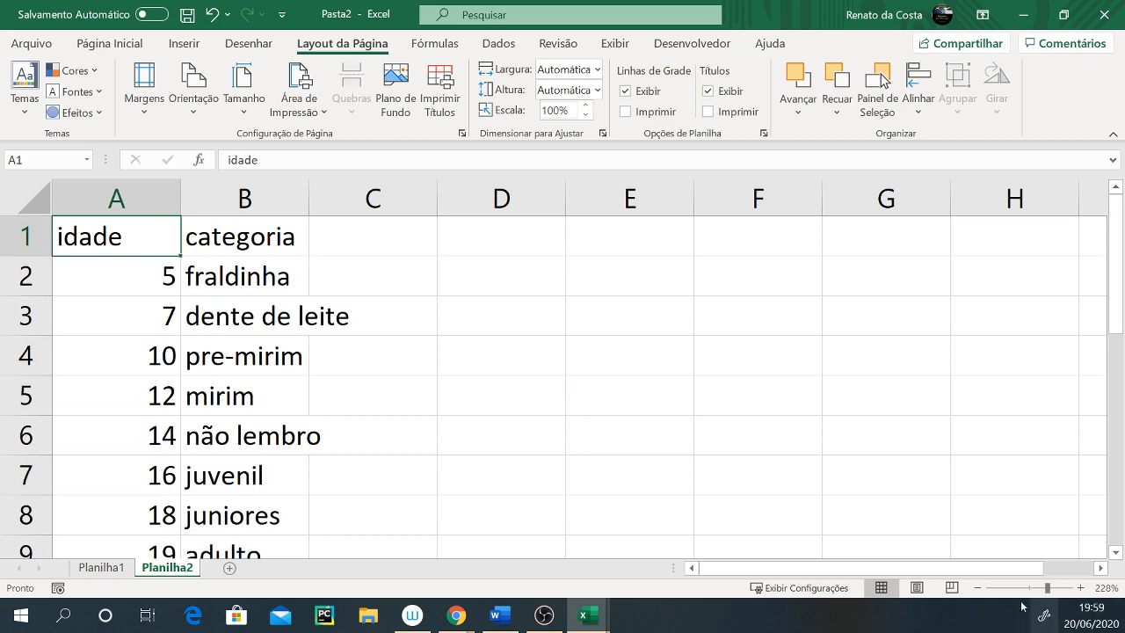
left_click(1025, 588)
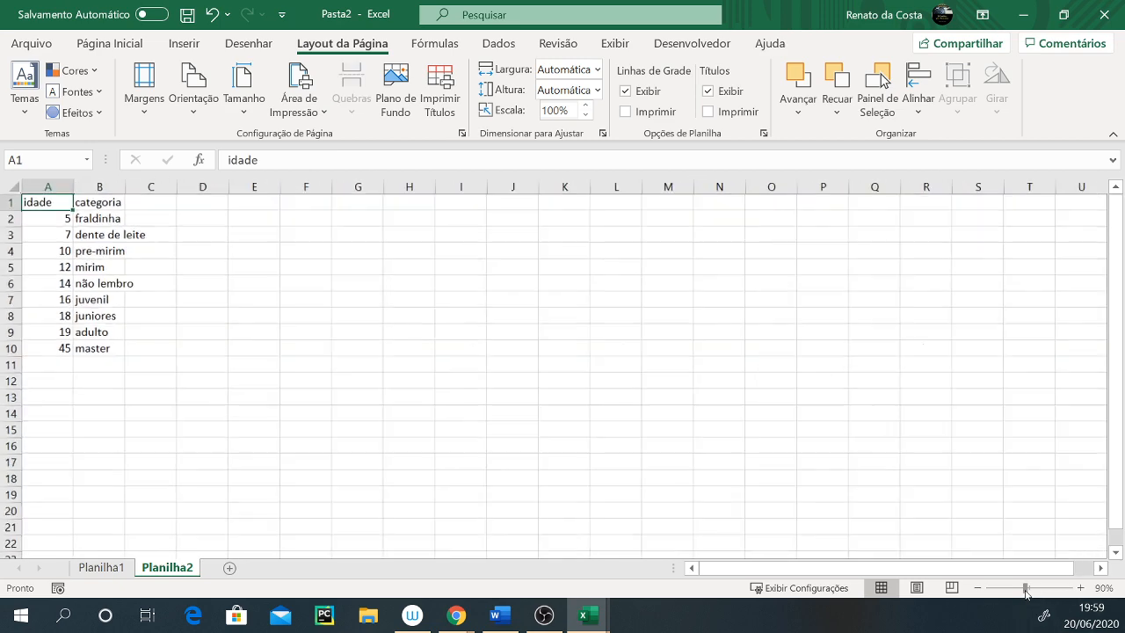
left_click(1046, 589)
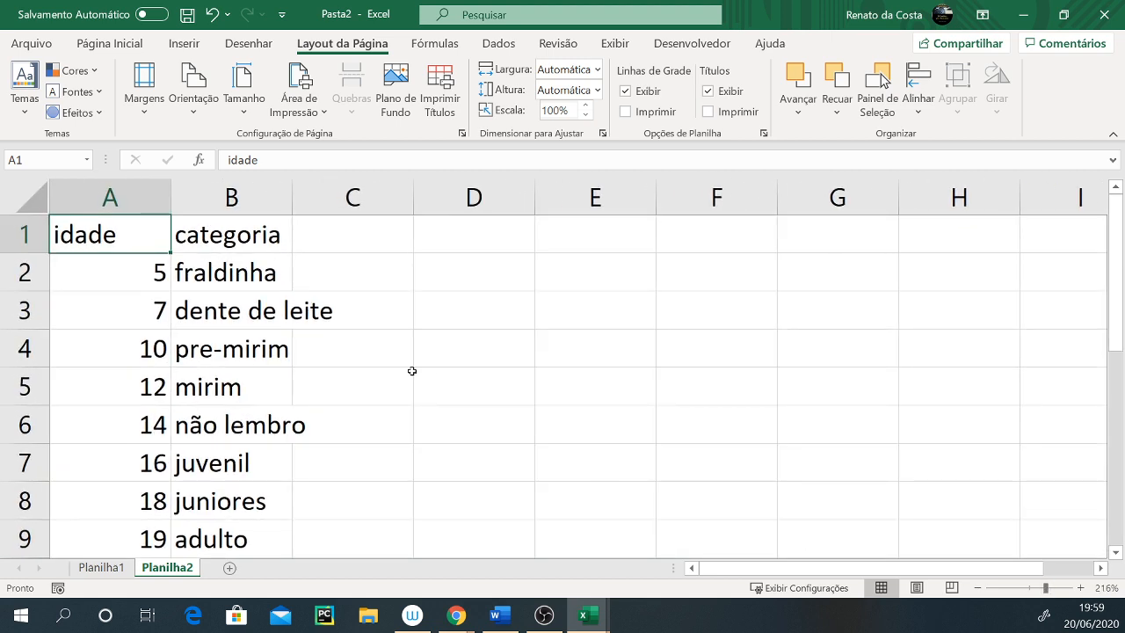
left_click(162, 271)
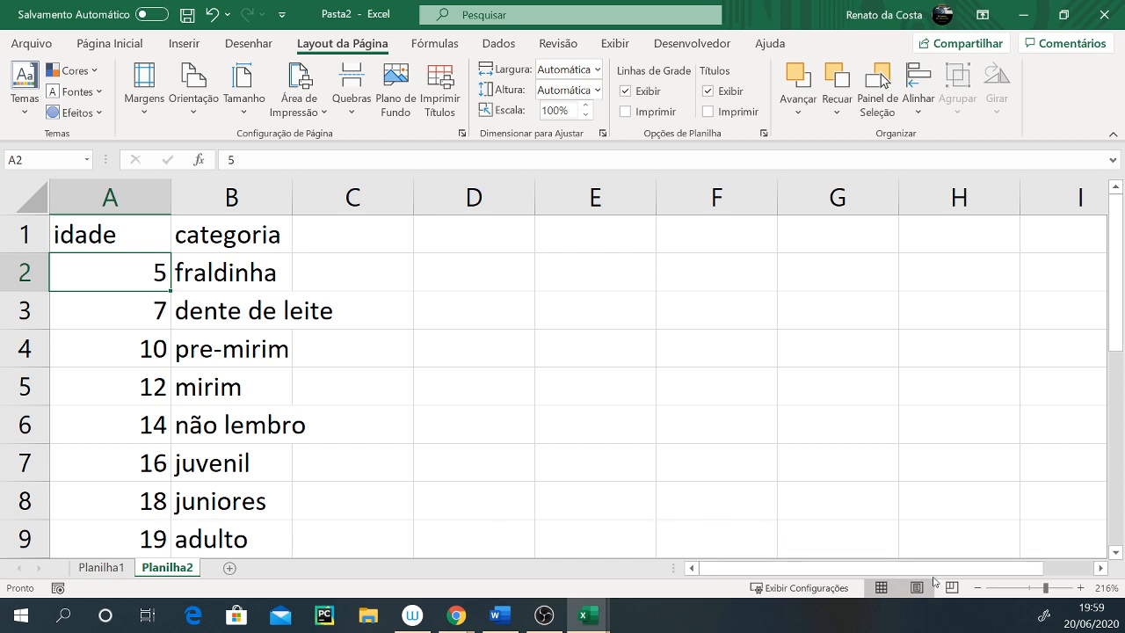
left_click(978, 588)
left_click(978, 587)
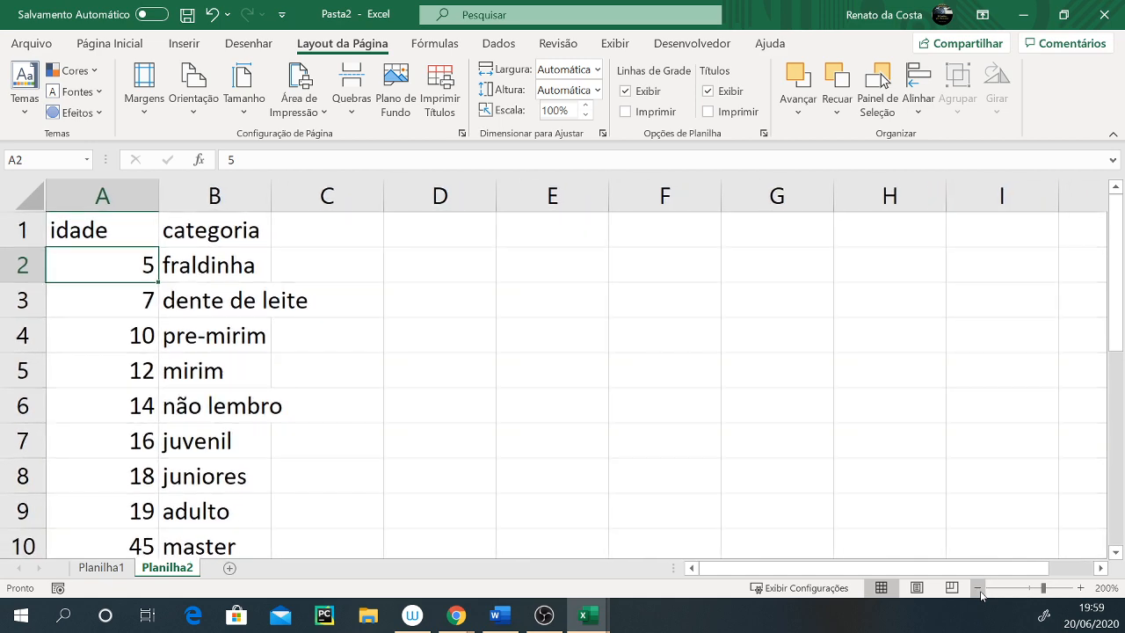
left_click(980, 591)
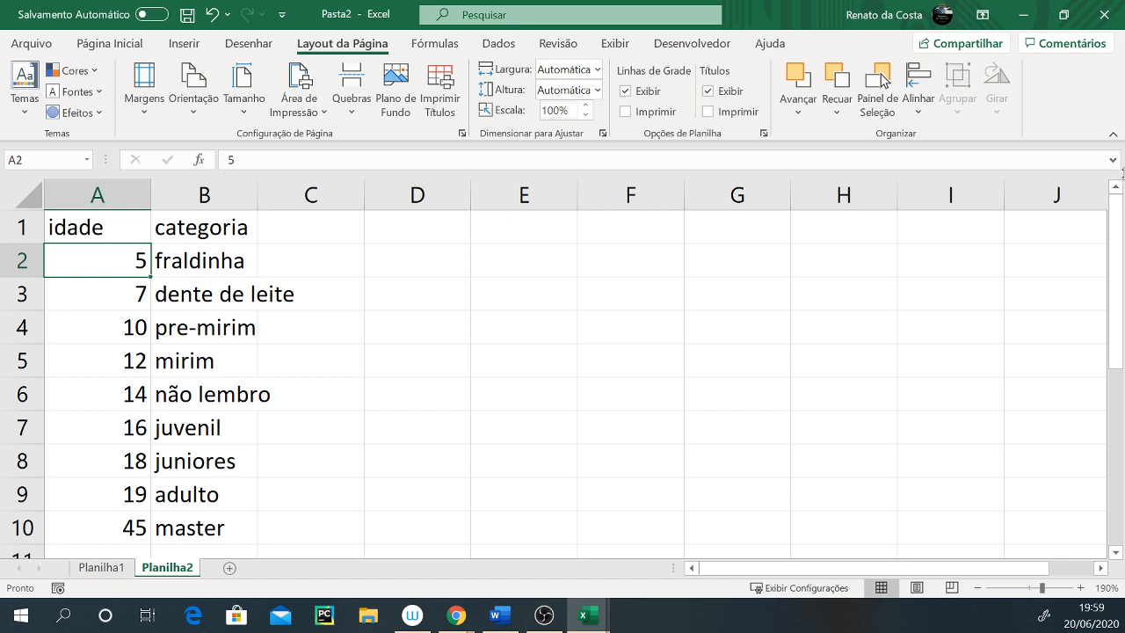
Start a second table by entering the header jogadores in E1
left_click(564, 229)
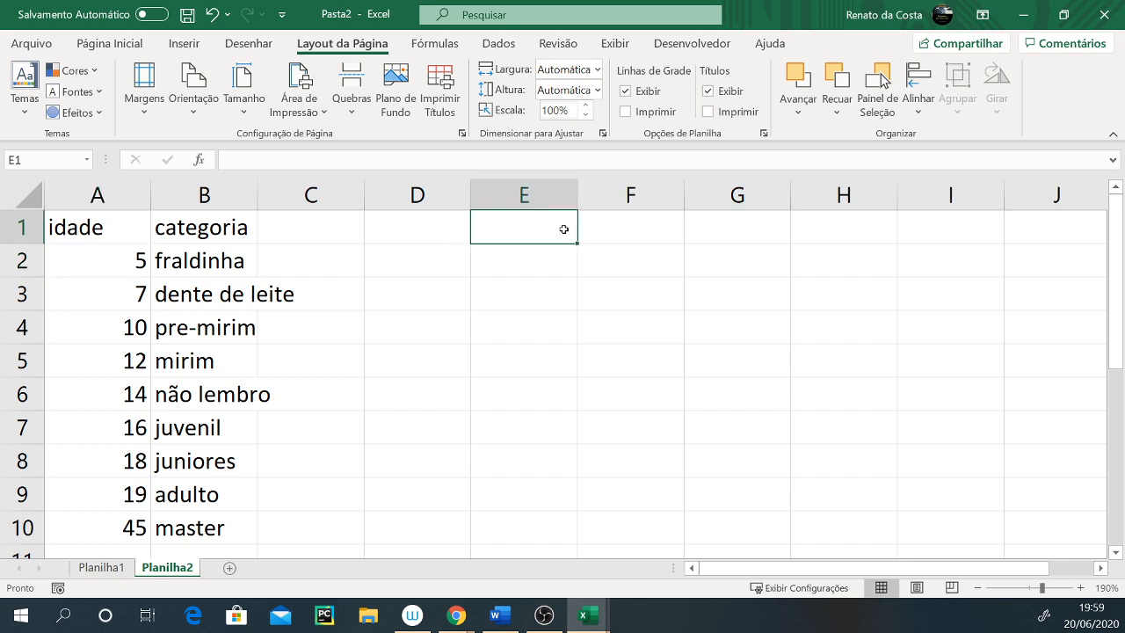
type("jo")
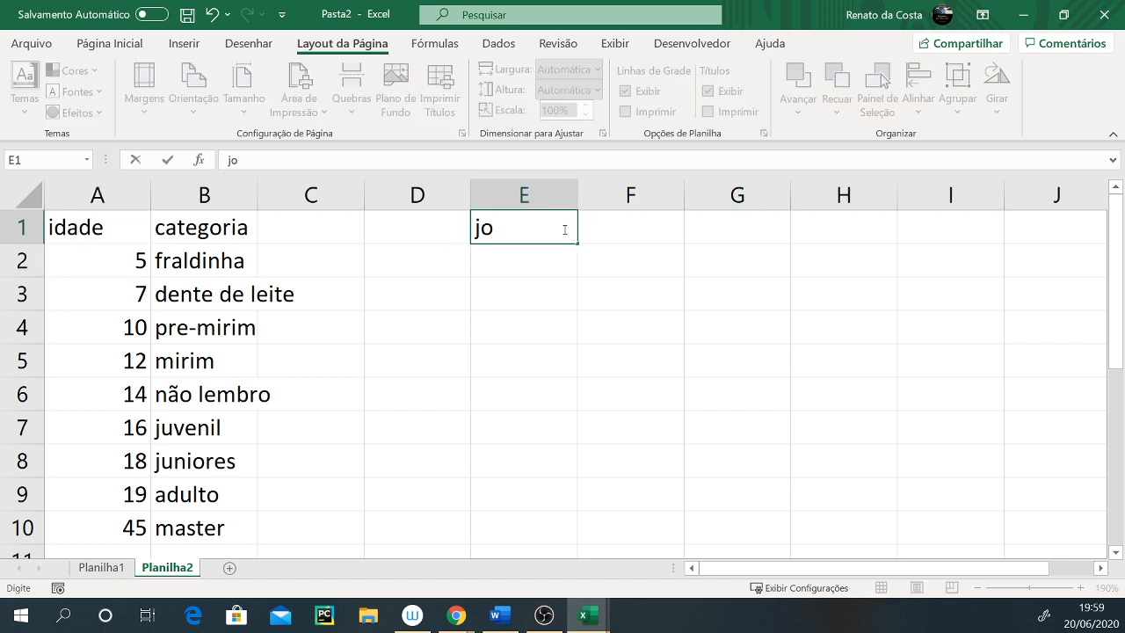
type("gadores")
key("Return")
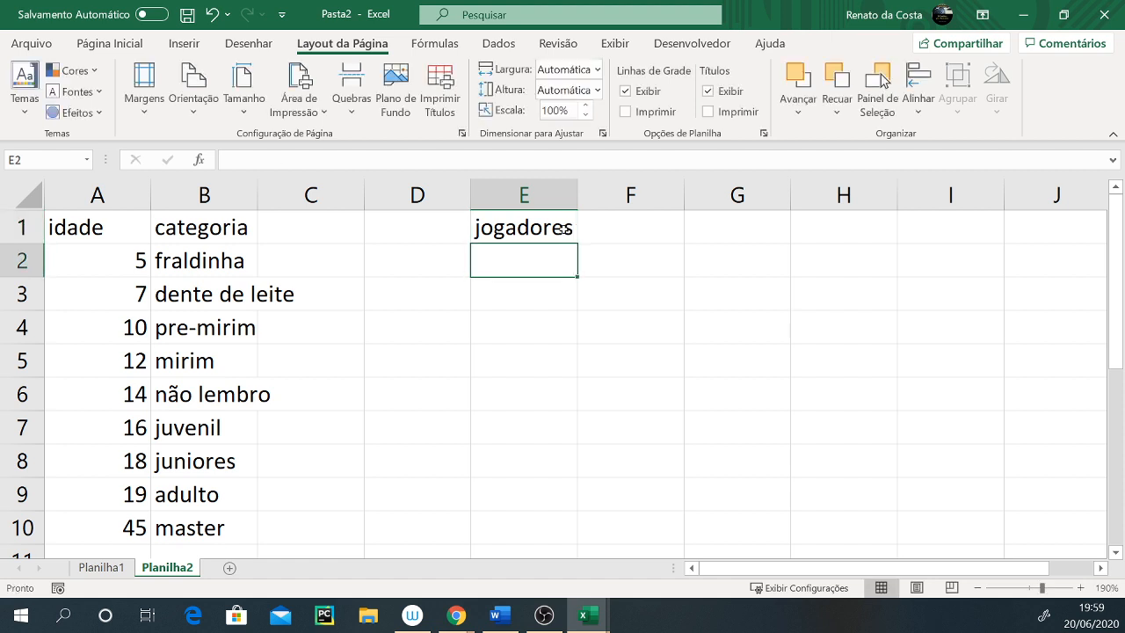
List the five players' names in E2:E6 under the jogadores header
type("tita")
key("Return")
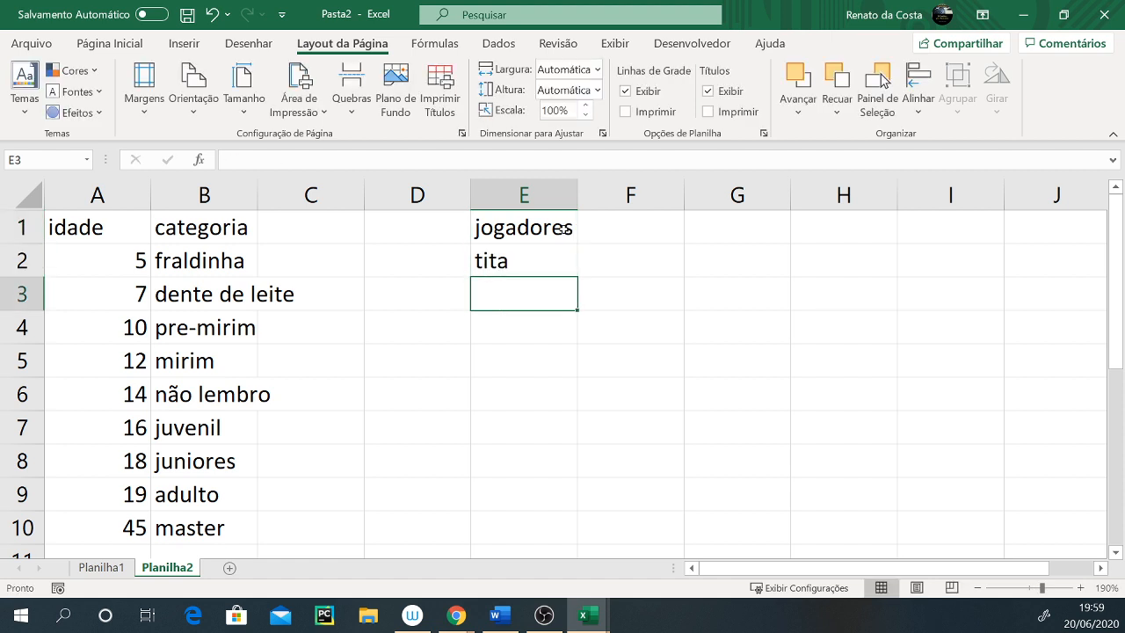
type("tato")
key("Return")
type("te")
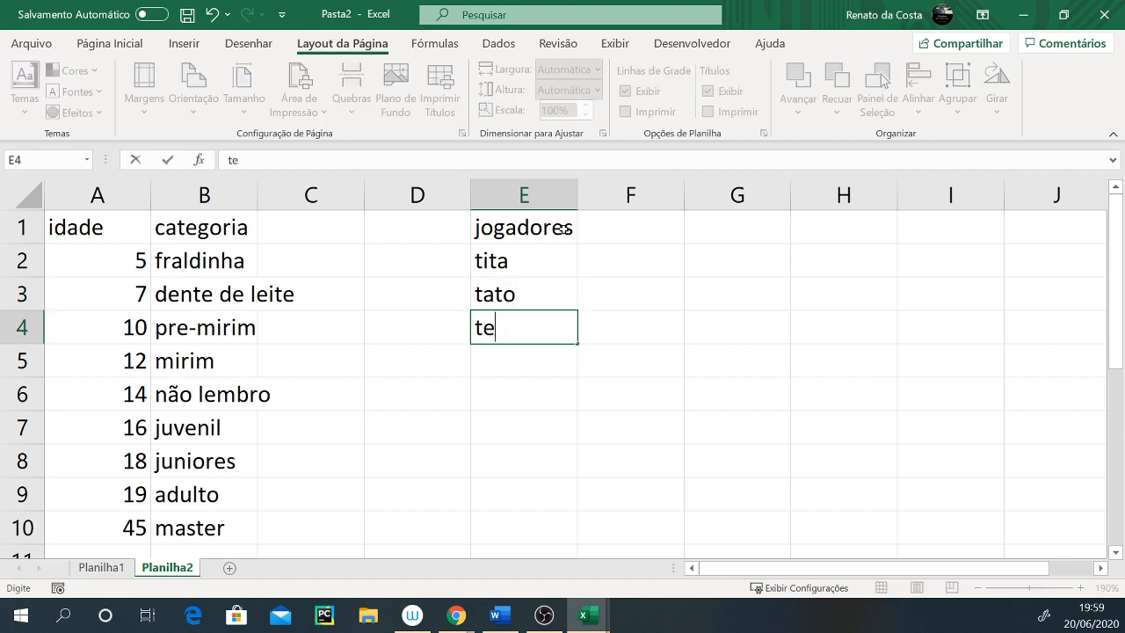
type("cio")
key("Return")
type("ticio")
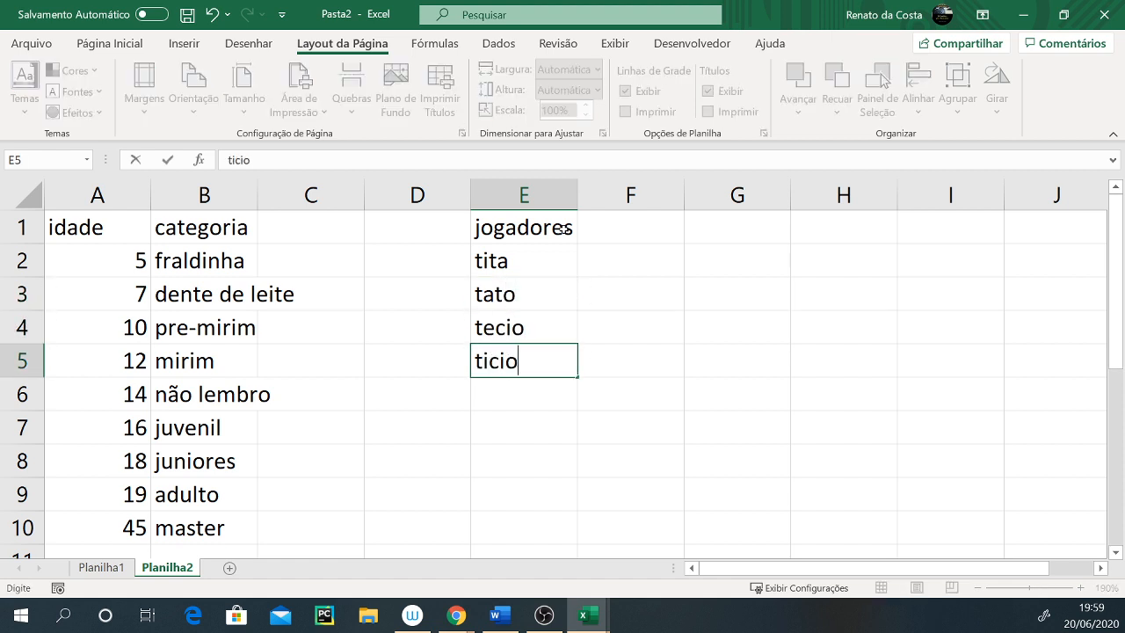
key("Return")
type("bola")
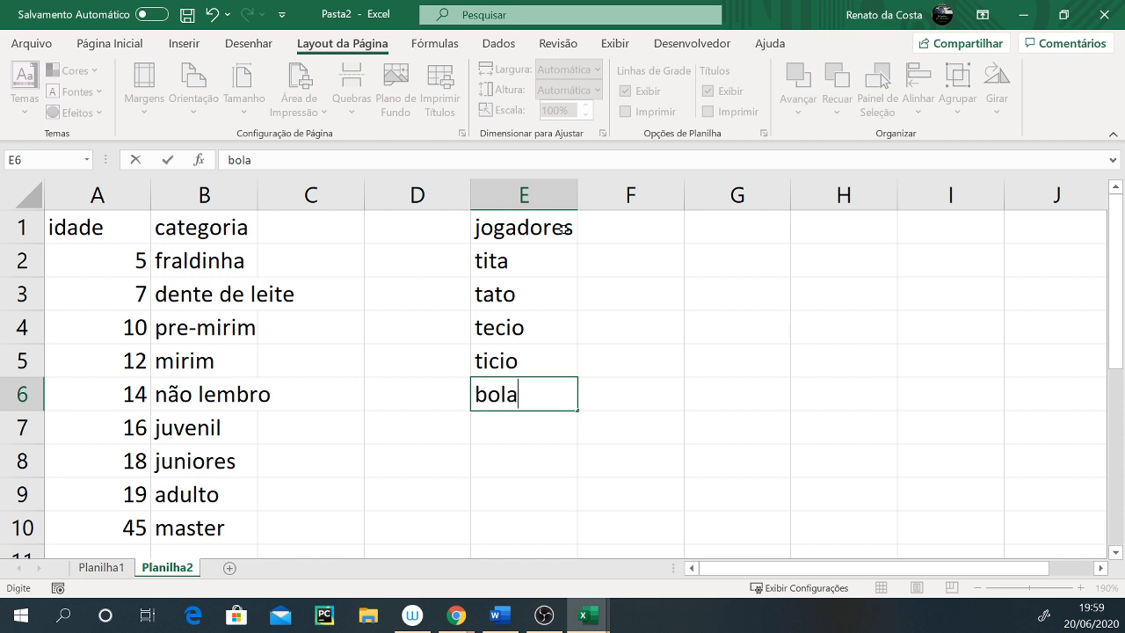
key("Return")
Enter the header idades in F1, beside jogadores
key("Up")
key("Up")
key("Up")
key("Up")
key("Up")
key("Up")
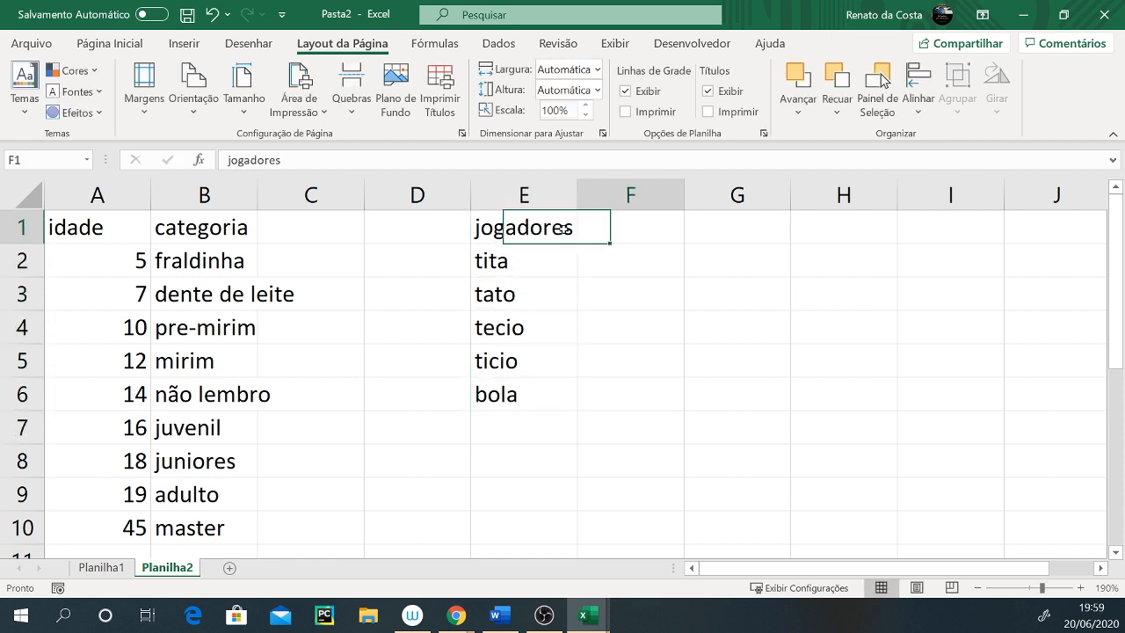
key("Right")
type("idades")
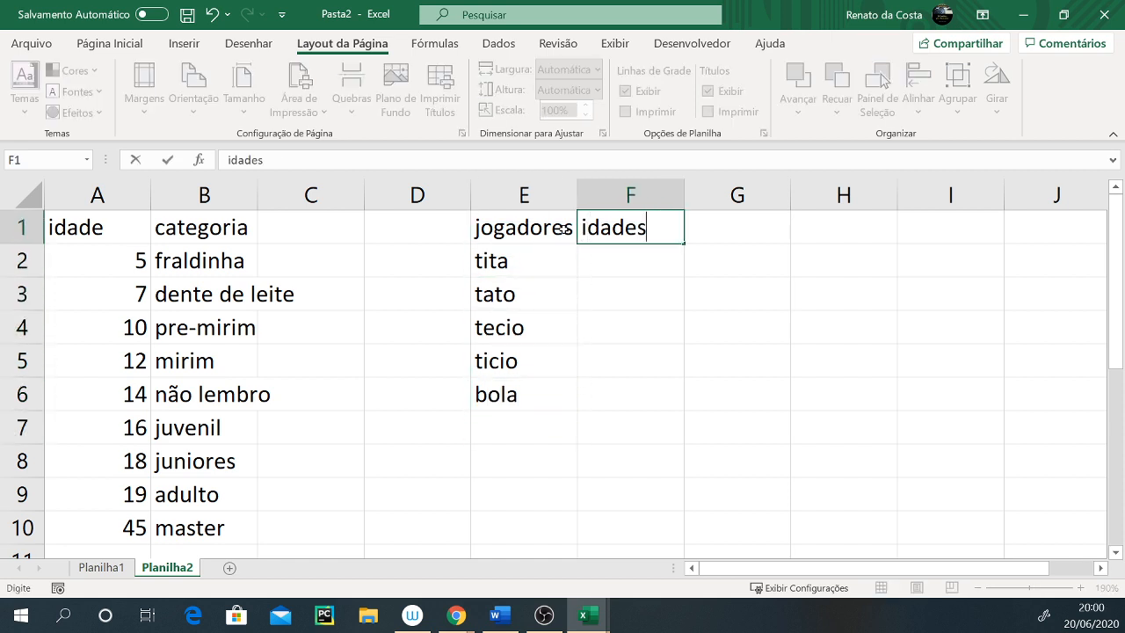
key("Return")
Fill the players' ages in F2:F6 with 13, 23, 15, 17 and 54
type("13")
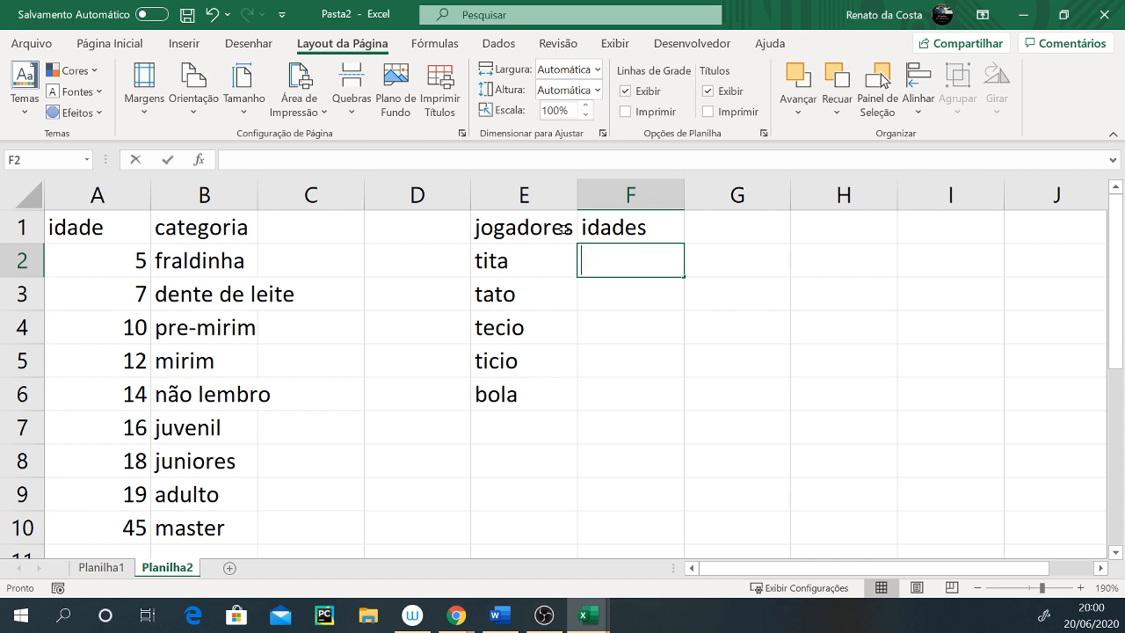
key("Return")
type("23")
key("Return")
type("15")
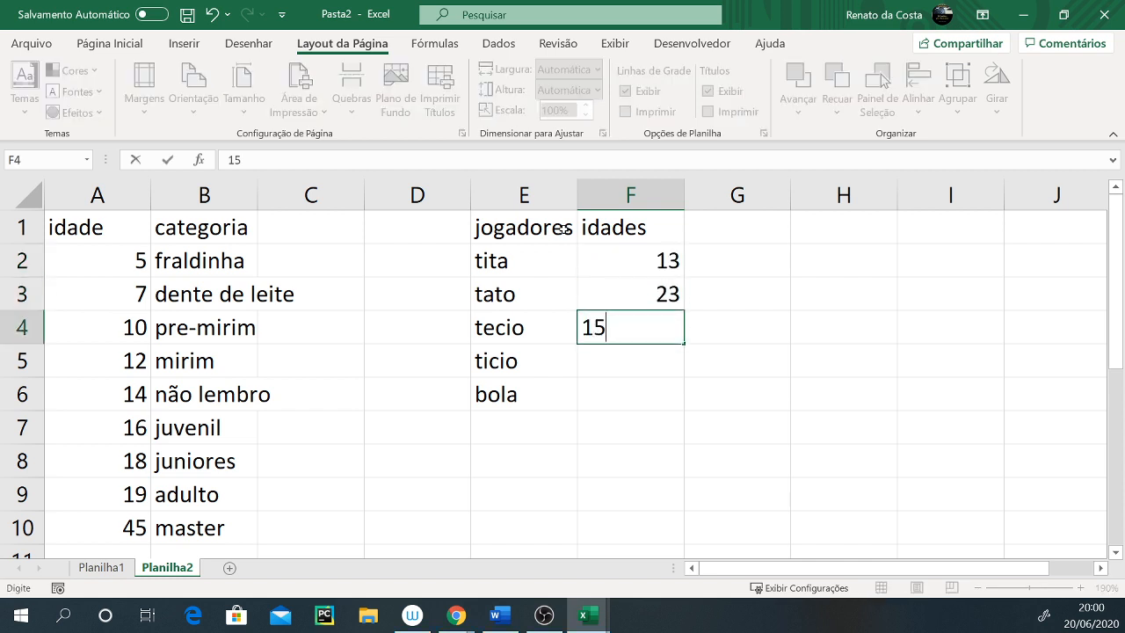
key("Return")
type("17")
key("Return")
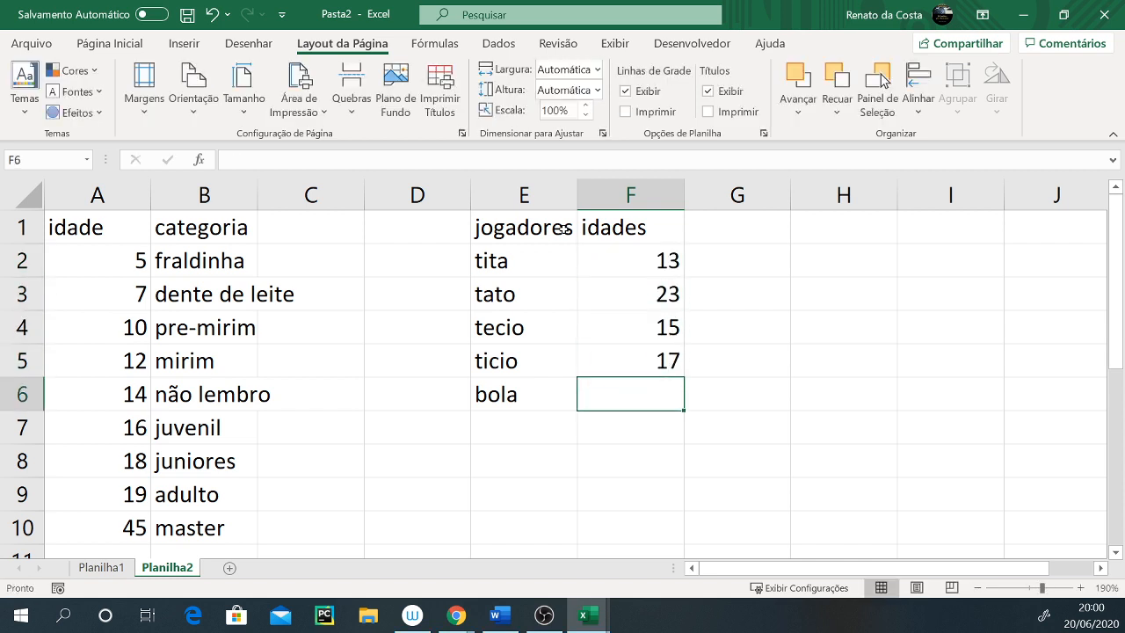
type("54")
key("Return")
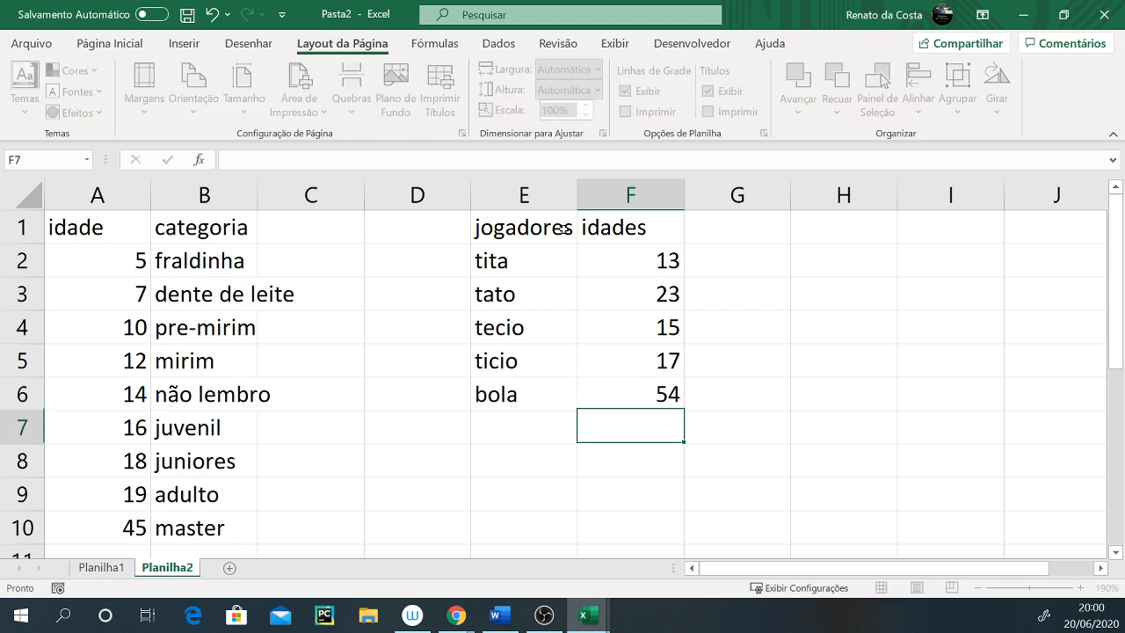
Enter the header categoria in G1, beside idades
left_click(734, 225)
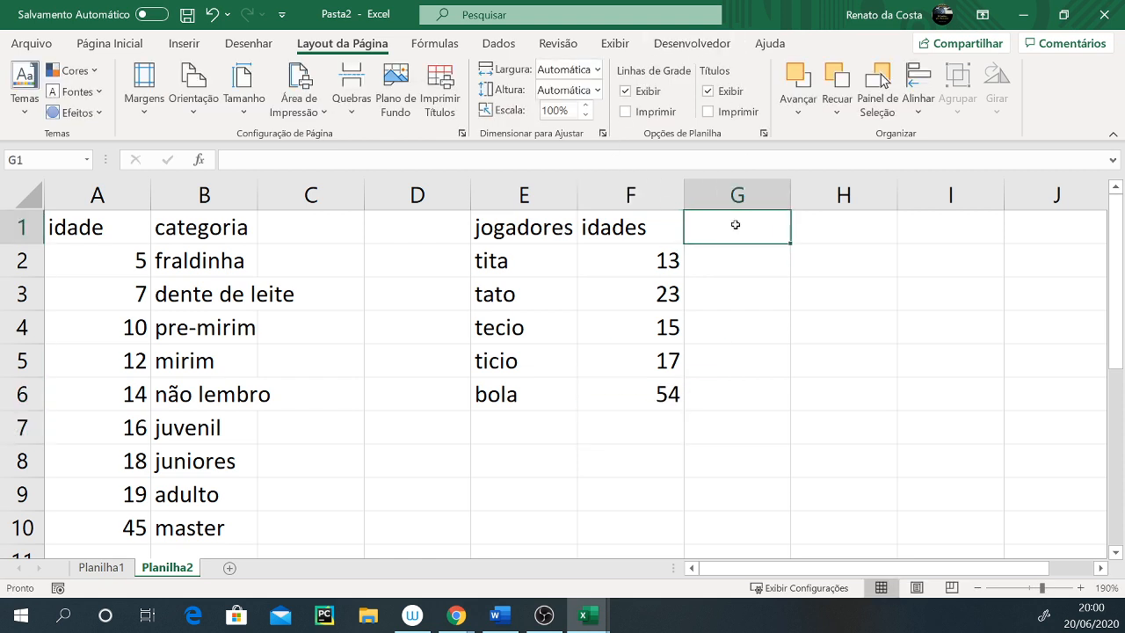
type("categoria")
key("Return")
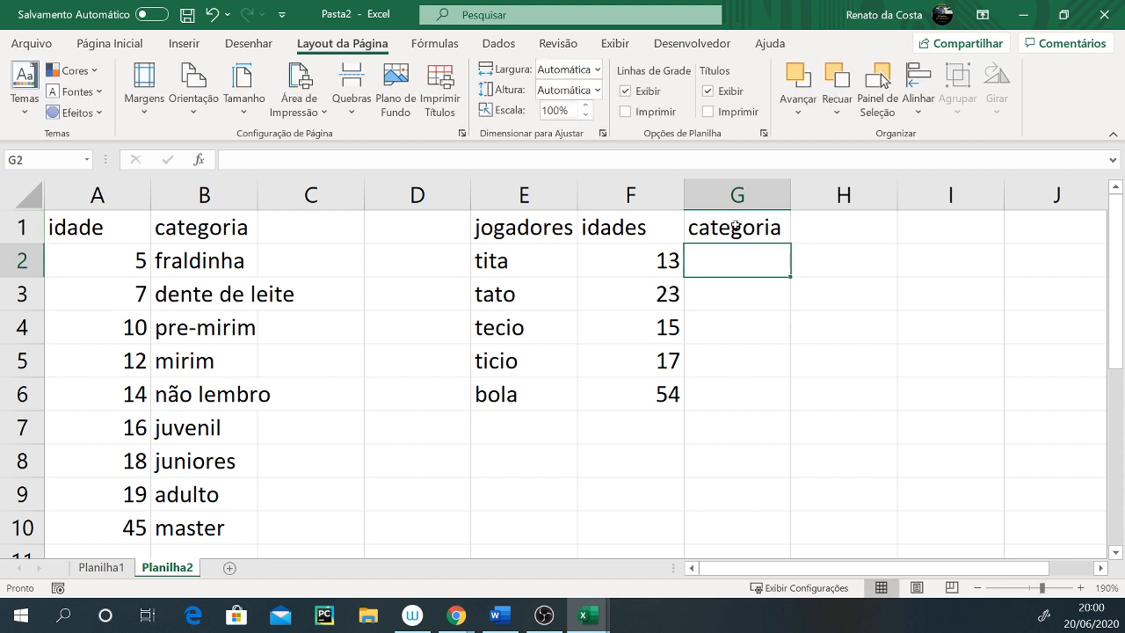
Begin a PROCV formula in G2 with the first player's age in F2 as the lookup value
type("=pr")
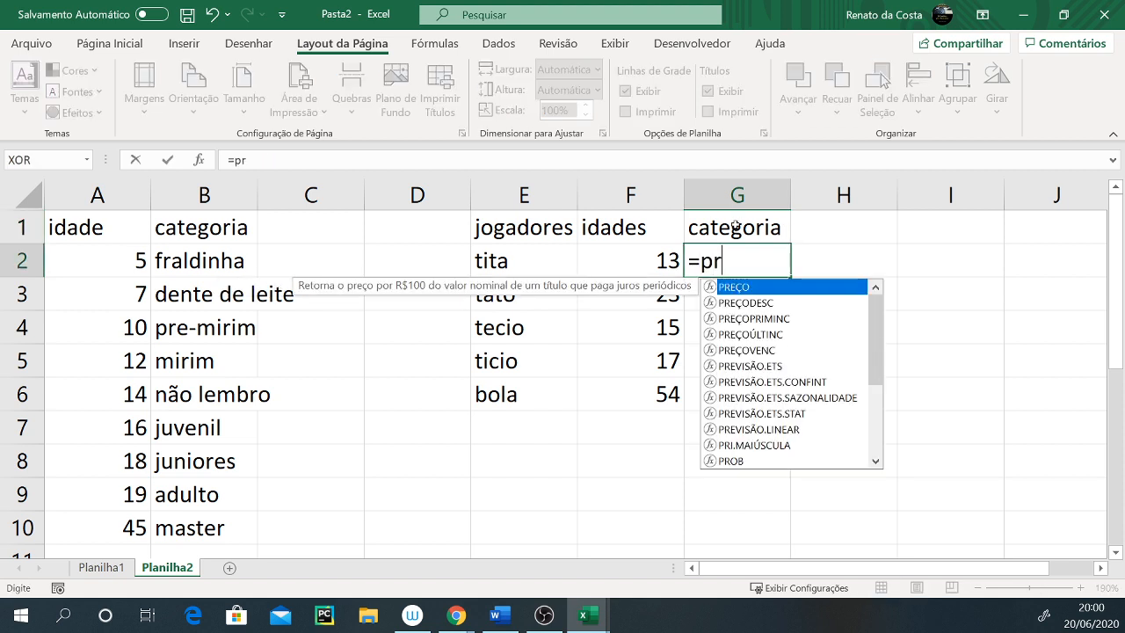
type("ocv(")
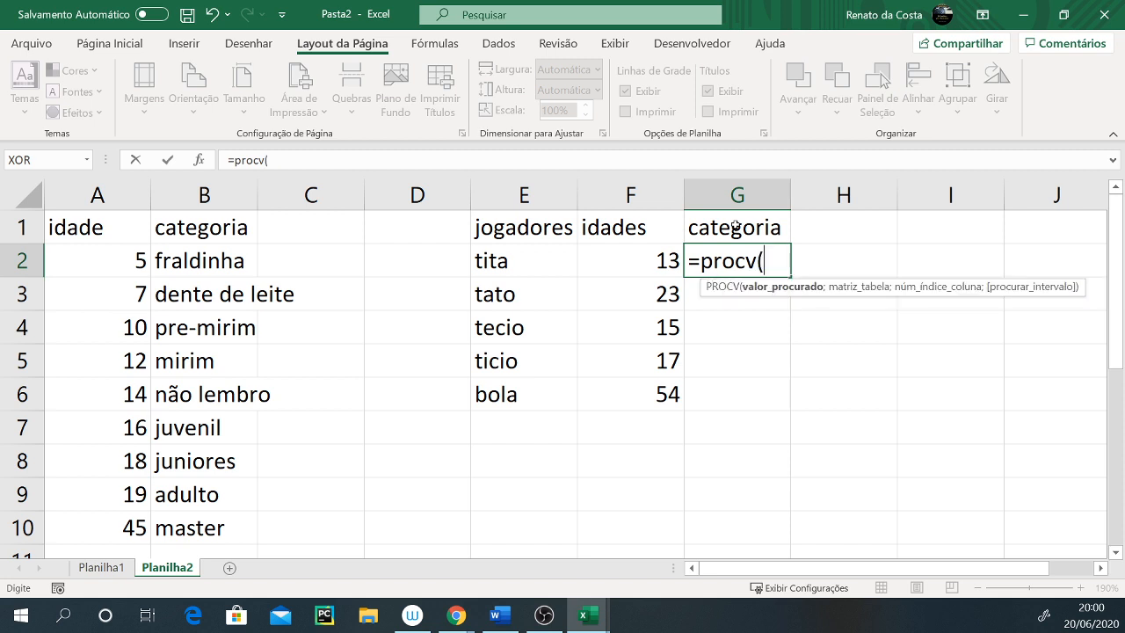
left_click(658, 254)
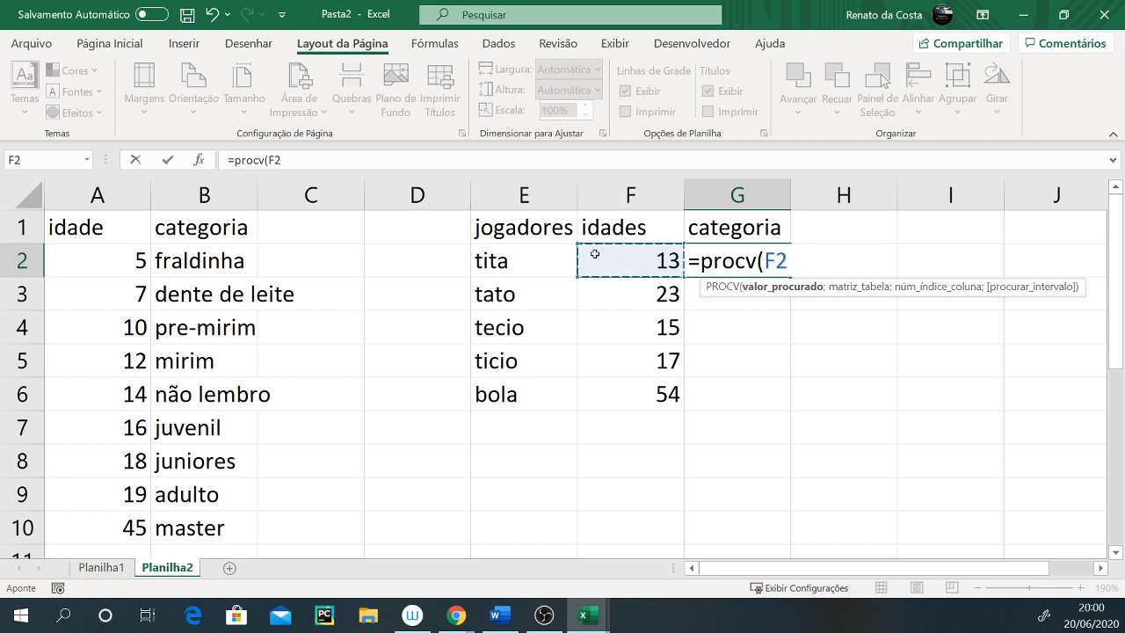
type(";")
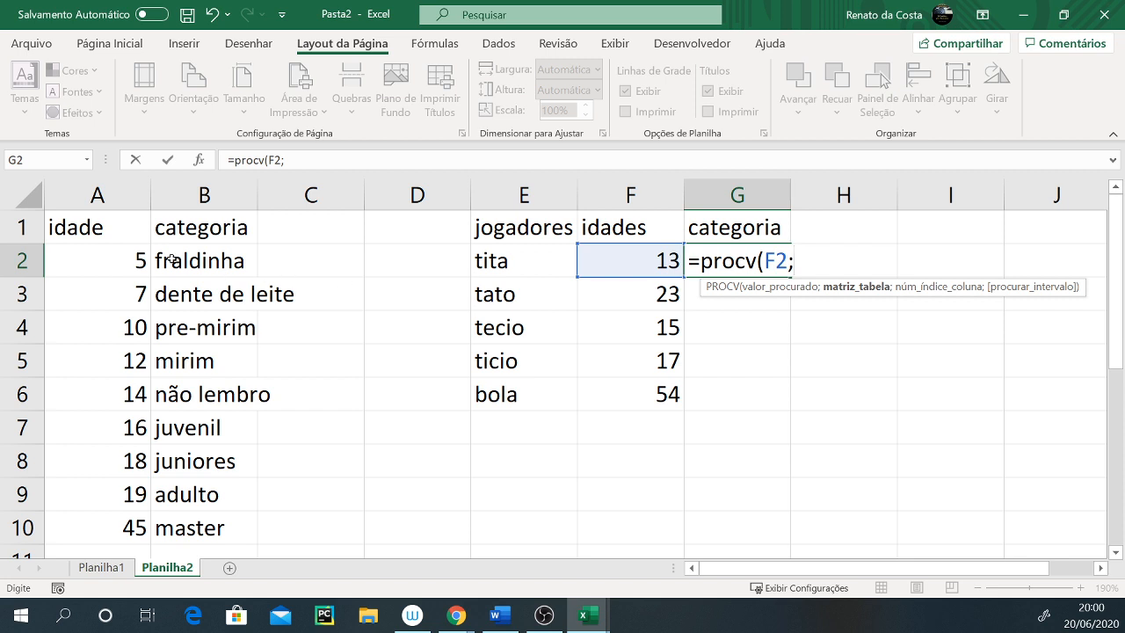
Set the PROCV table range to the idade and categoria data as the absolute reference $A$2:$B$10
left_click(115, 254)
left_click_drag(115, 254, 247, 514)
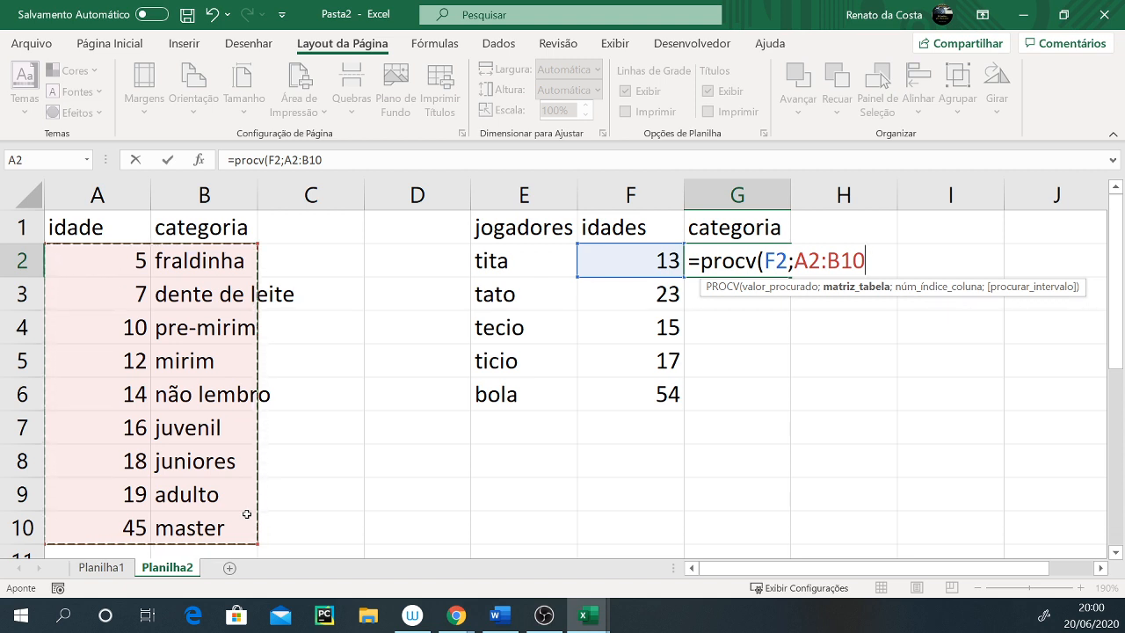
key("F4")
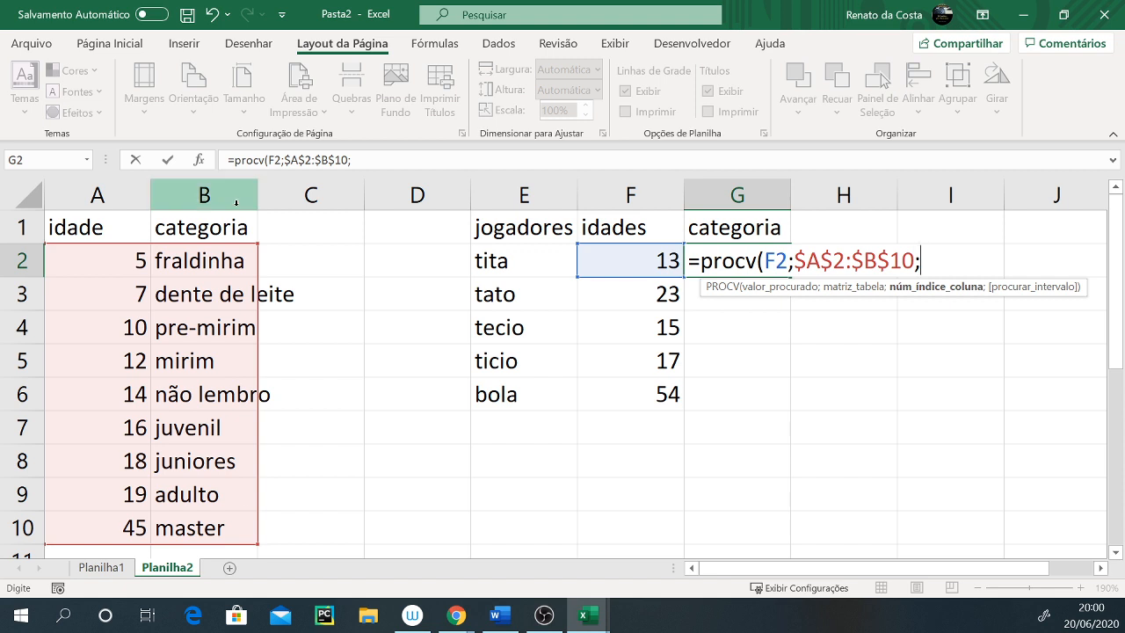
Number the idade and categoria headers 1 and 2 in ink, and complete the G2 PROCV formula with column index 2
key("ctrl+2")
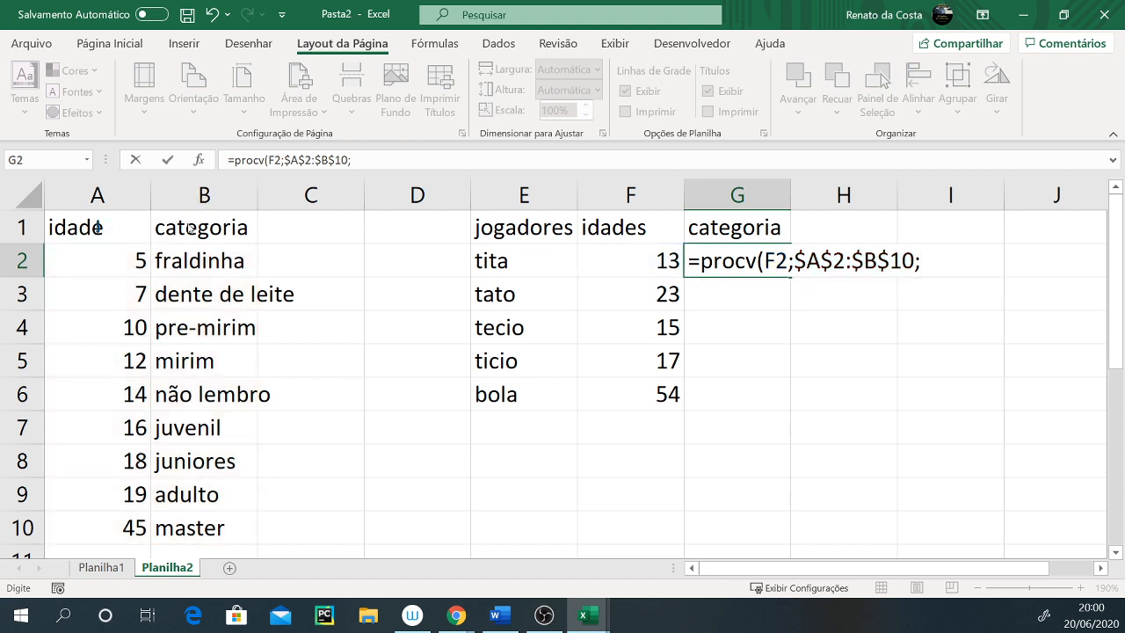
left_click_drag(183, 225, 199, 237)
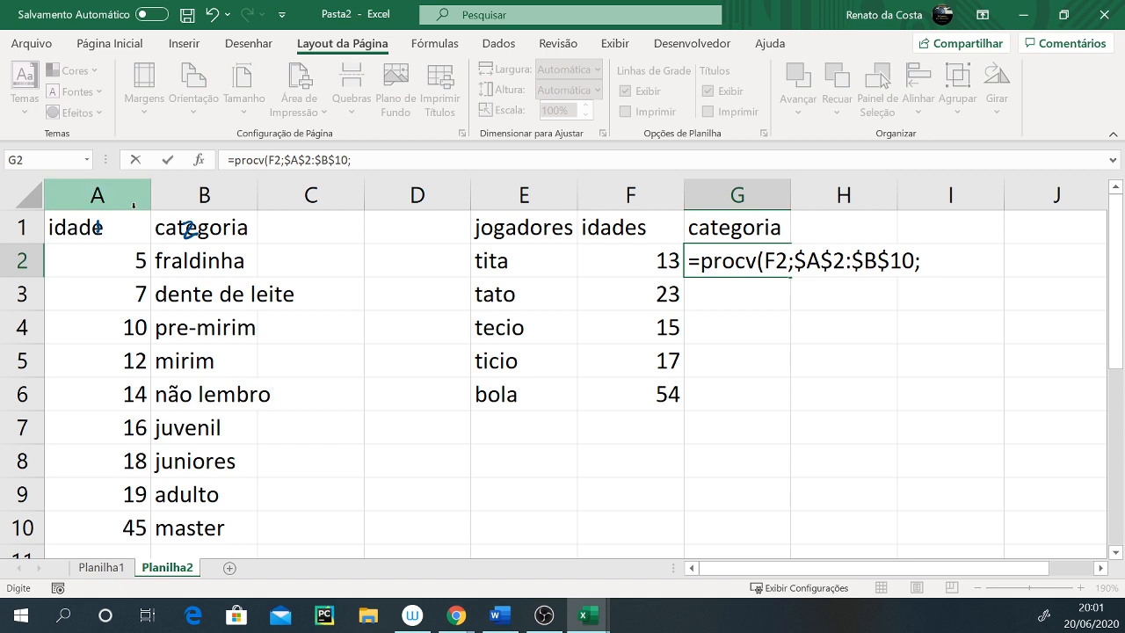
left_click(945, 263)
type("2)")
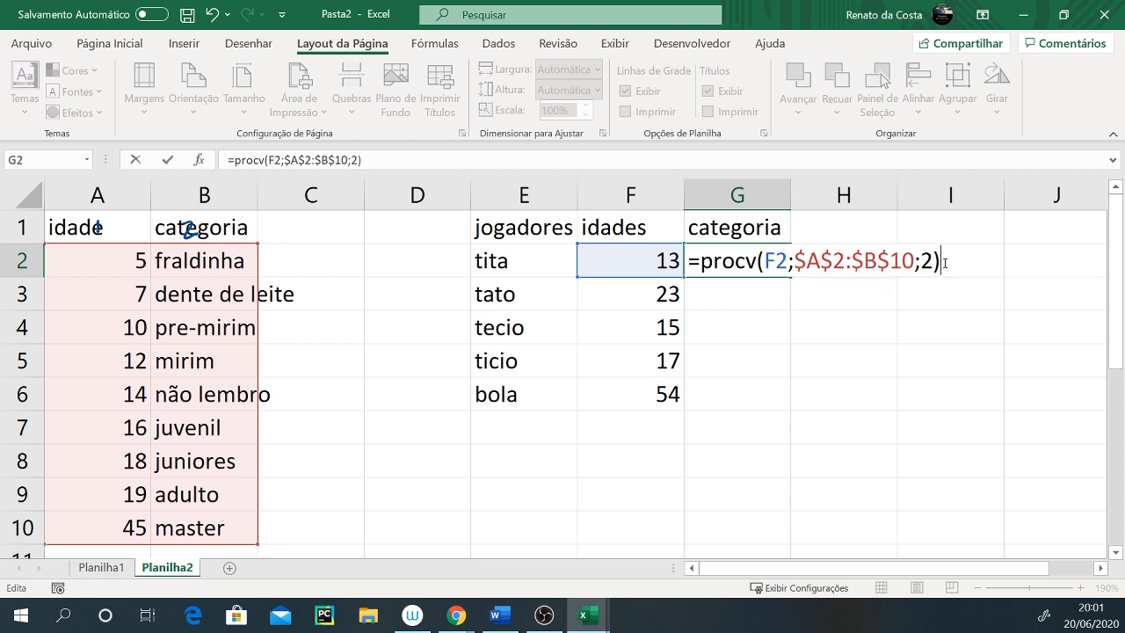
key("Return")
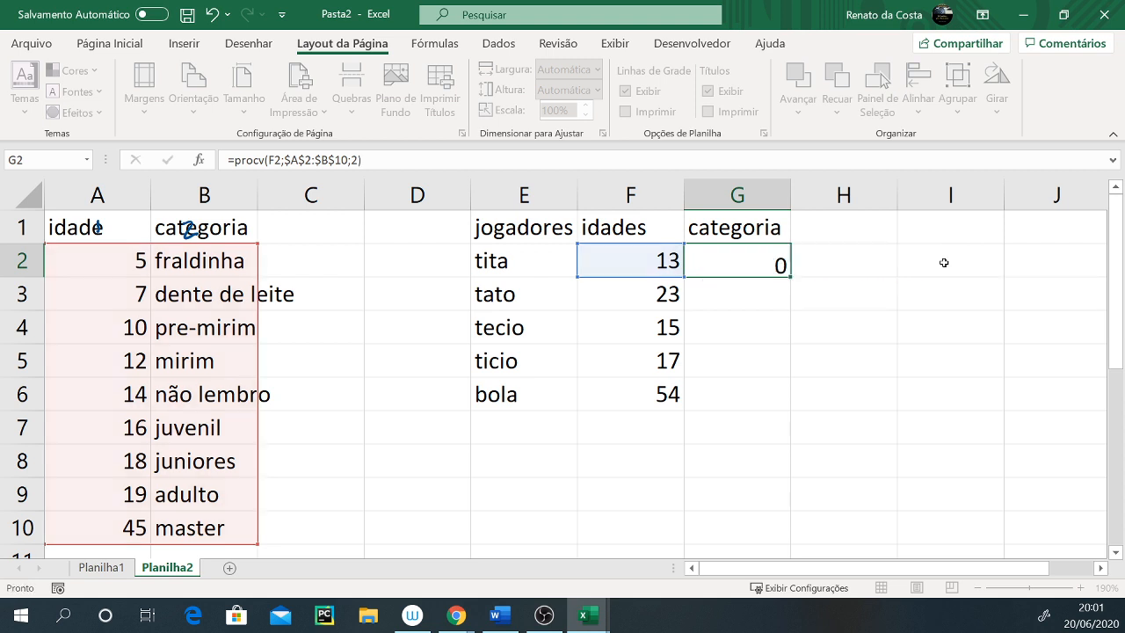
left_click(761, 254)
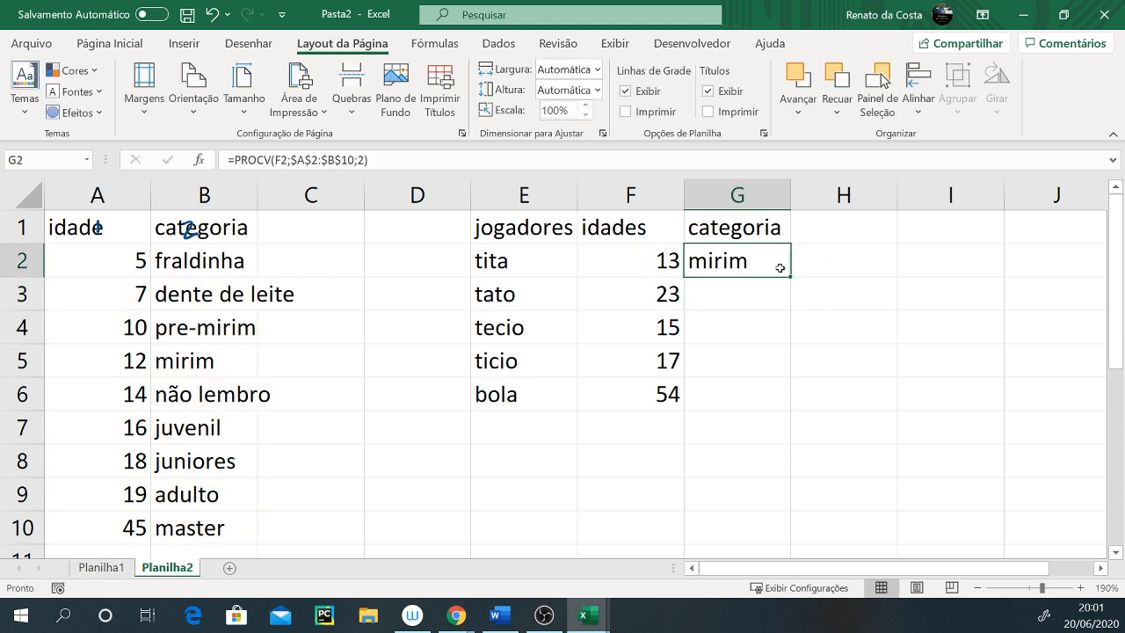
Fill the G2 formula down through G6 and check the category returned for the age in F5
left_click_drag(790, 276, 793, 407)
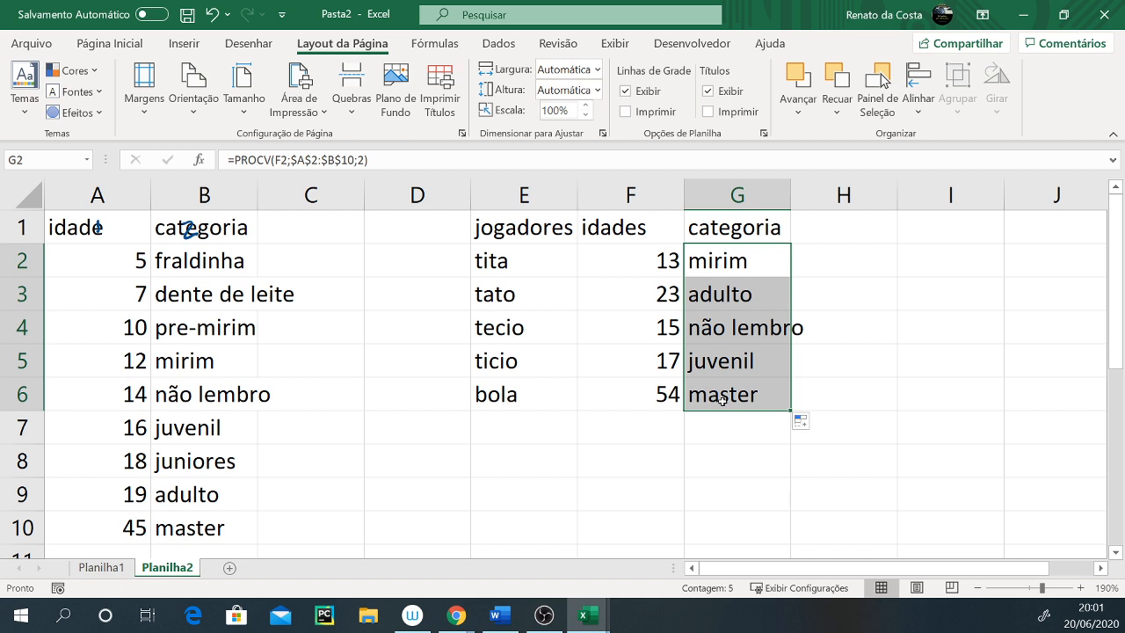
left_click(628, 364)
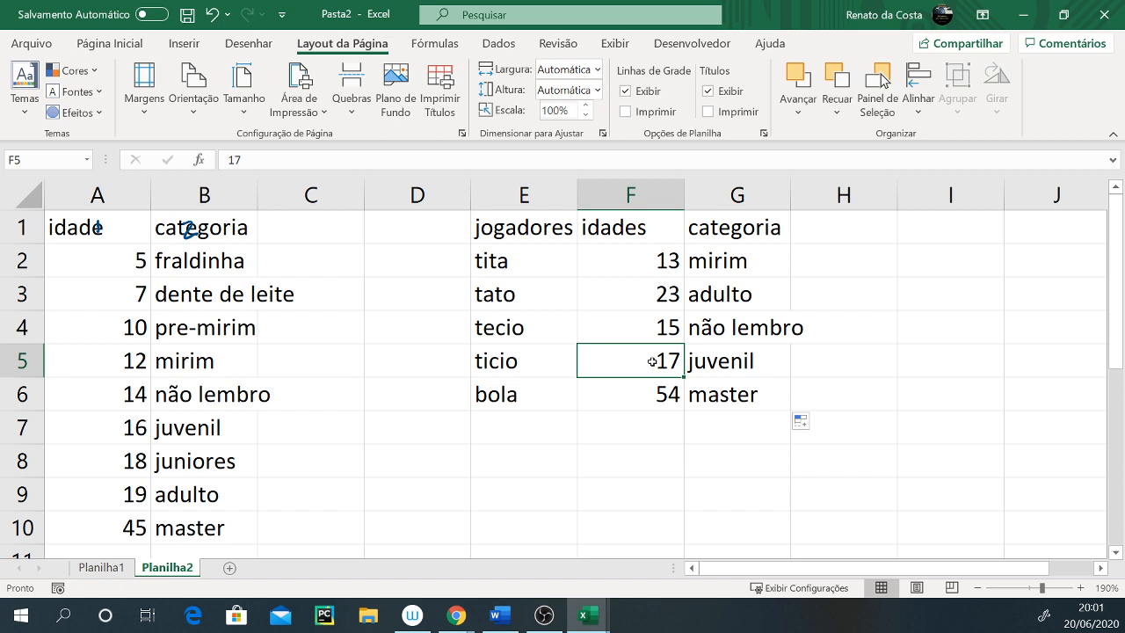
left_click(729, 372)
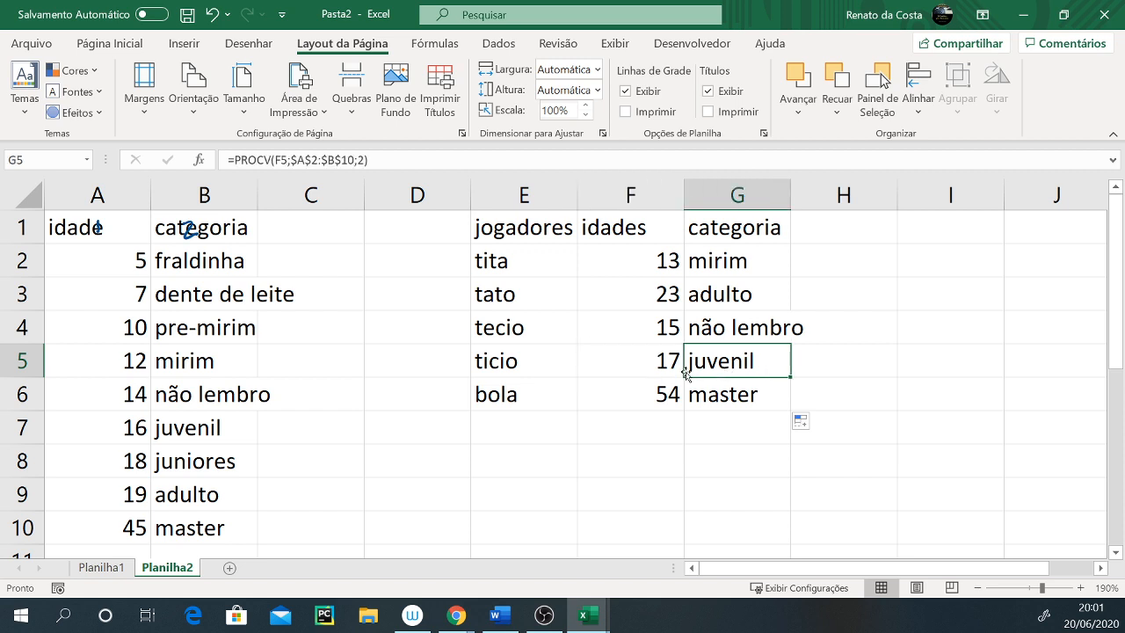
Add FALSO as the exact-match argument of the PROCV in G2 and fill the formula down through G6
double_click(752, 272)
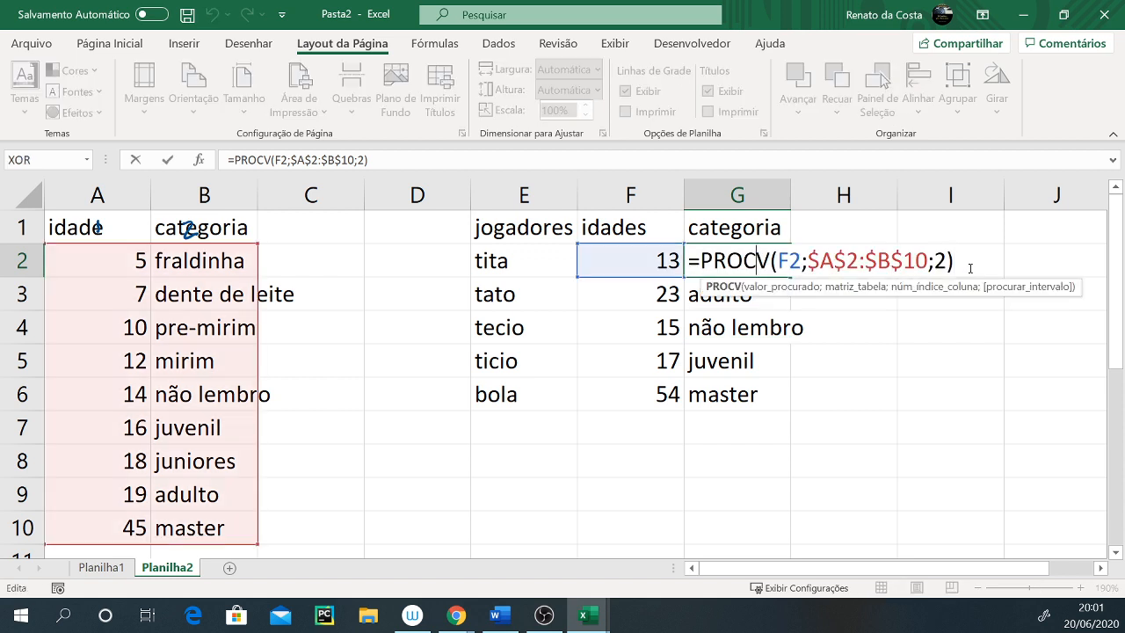
left_click(945, 261)
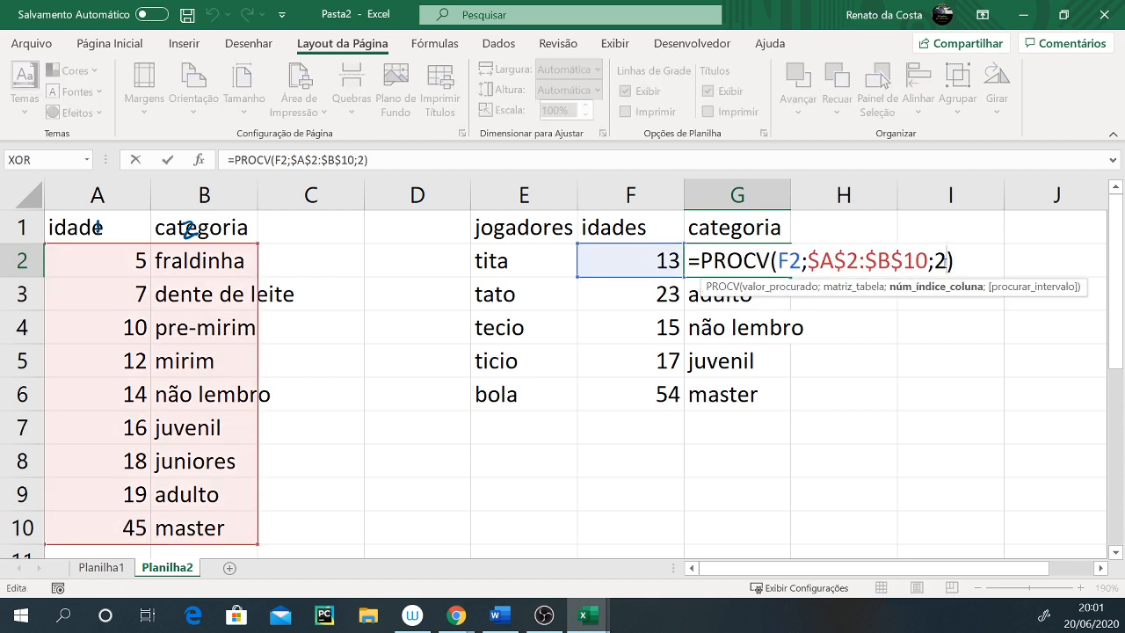
type(";fa")
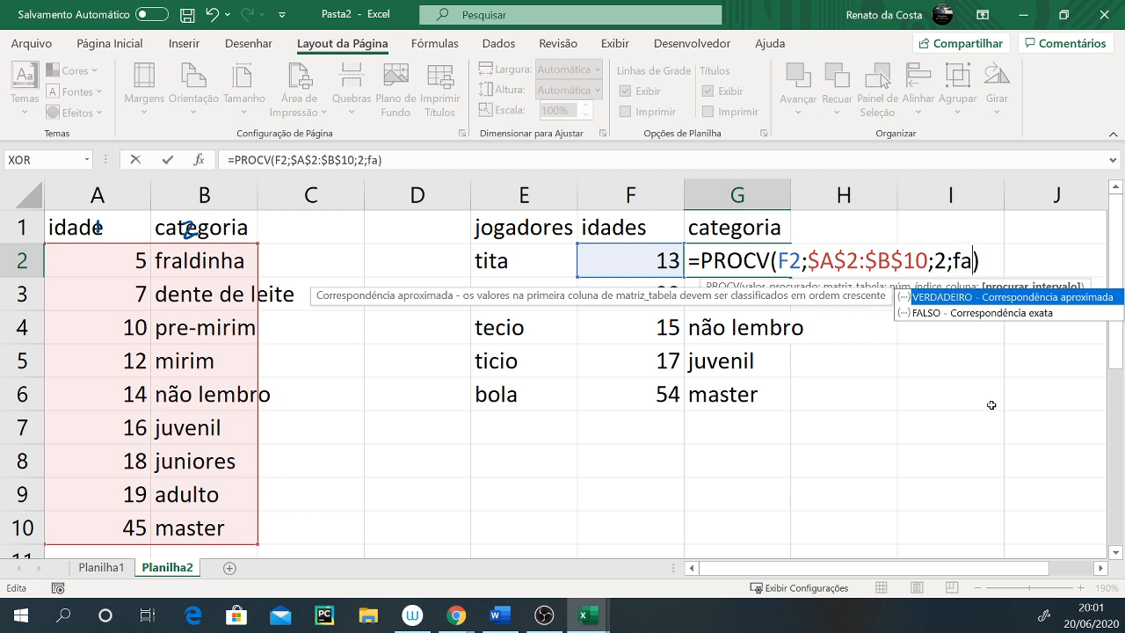
type("lso")
key("Return")
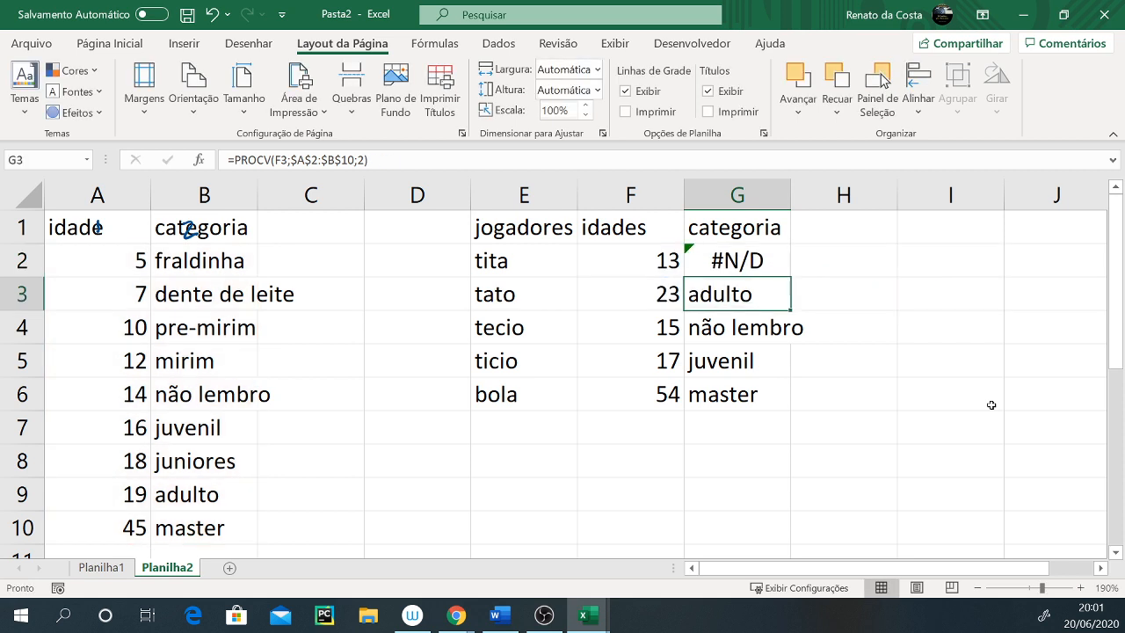
left_click(770, 261)
double_click(791, 279)
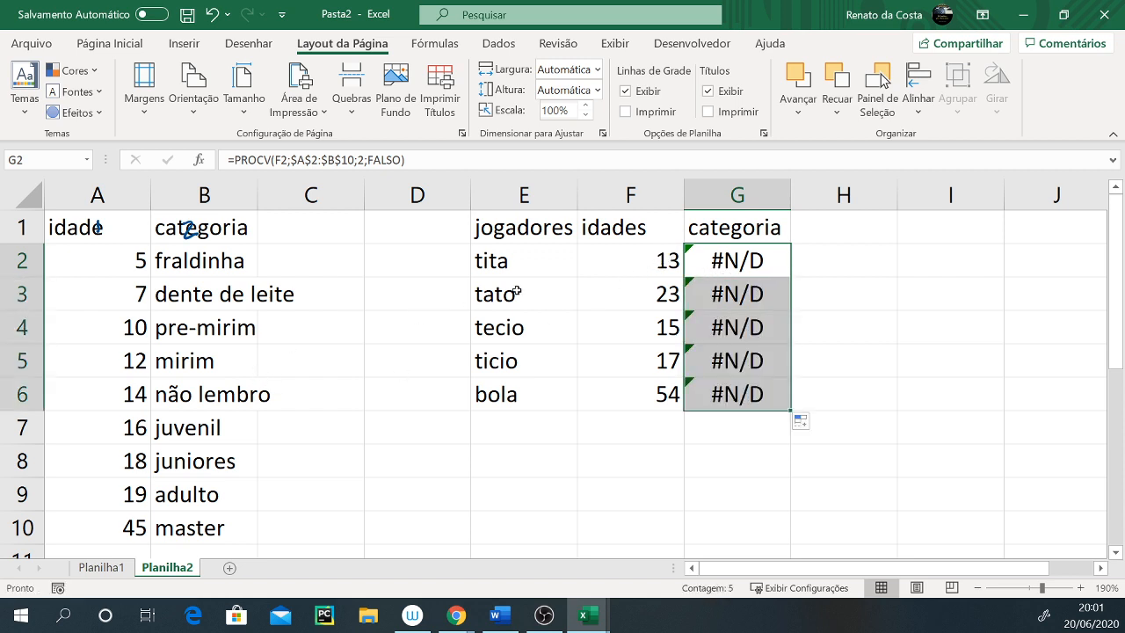
Set the first player's age in F2 to 12
left_click(606, 264)
type("12")
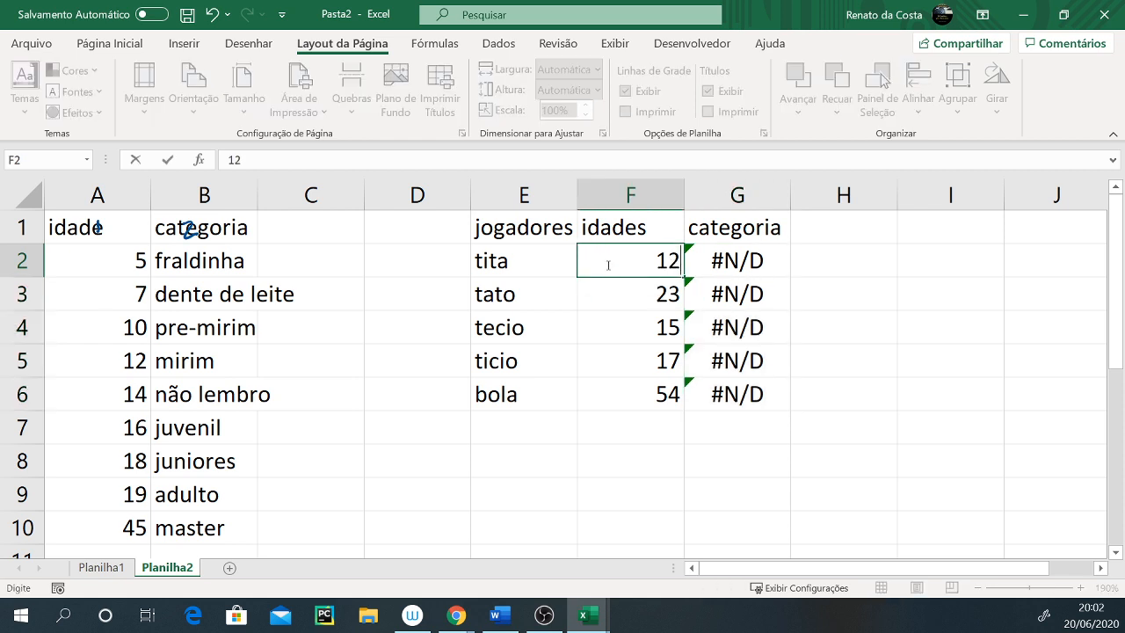
key("Return")
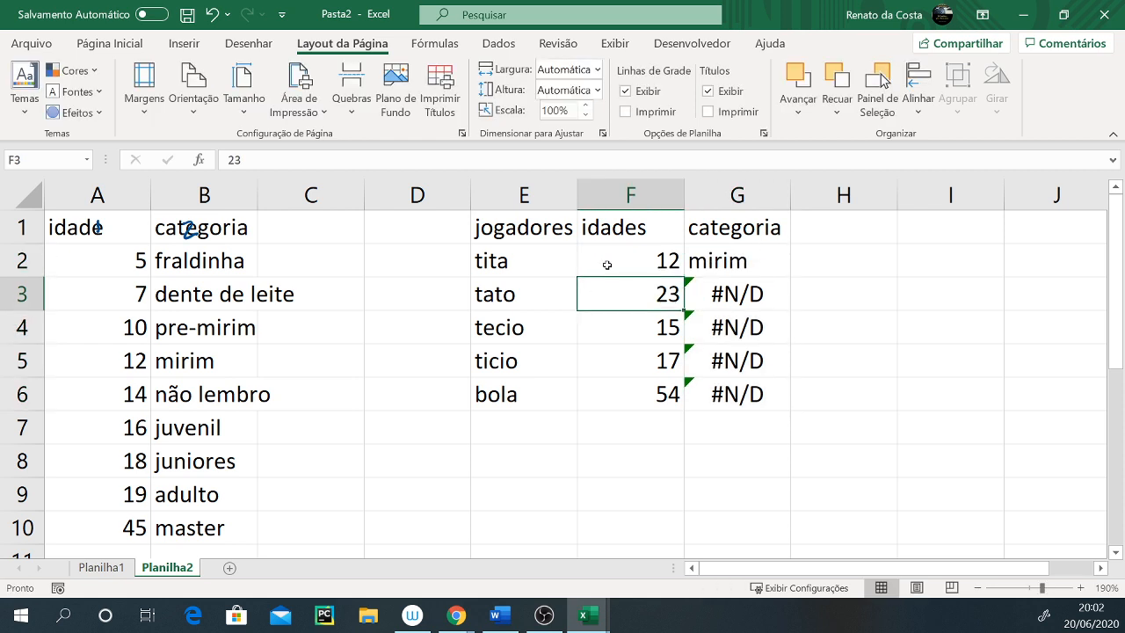
Open the G2 formula for editing, and circle and double-underline the last player's result in G6 with the pen
double_click(728, 256)
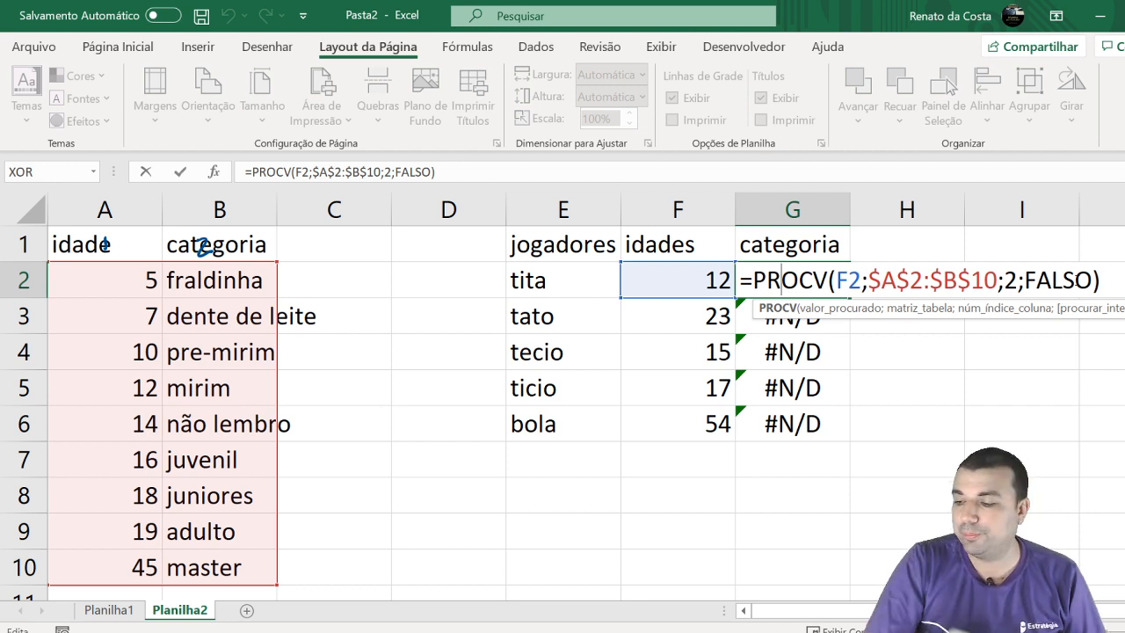
mouse_move(813, 405)
left_mouse_down()
mouse_move(841, 451)
mouse_move(738, 410)
left_mouse_up()
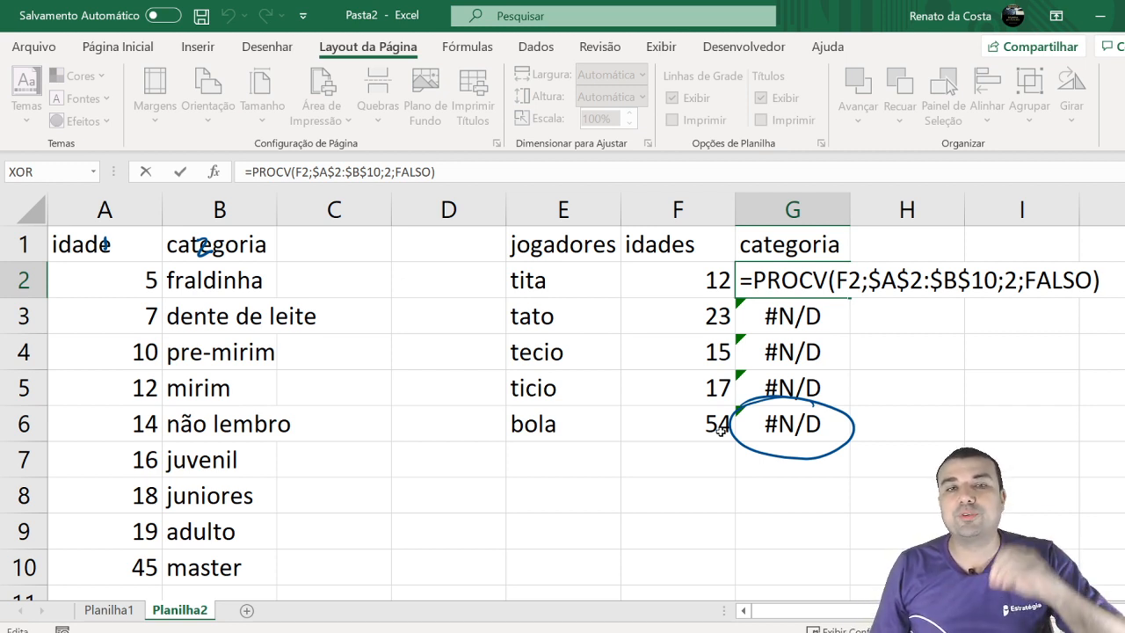
mouse_move(745, 464)
left_mouse_down()
mouse_move(888, 445)
mouse_move(877, 439)
left_mouse_up()
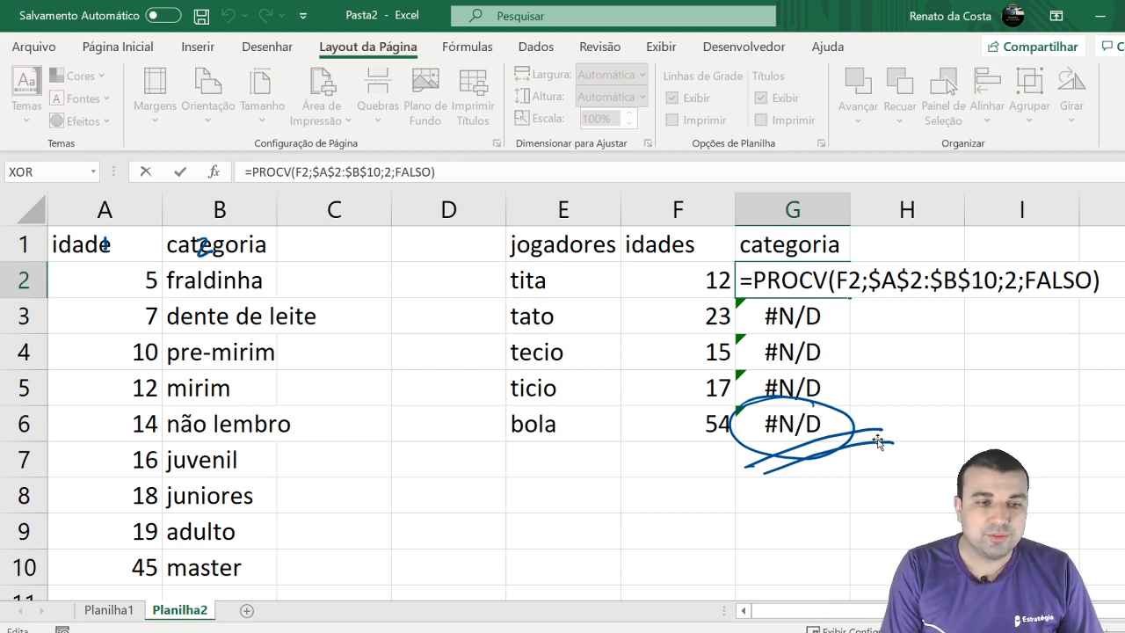
left_click(877, 441)
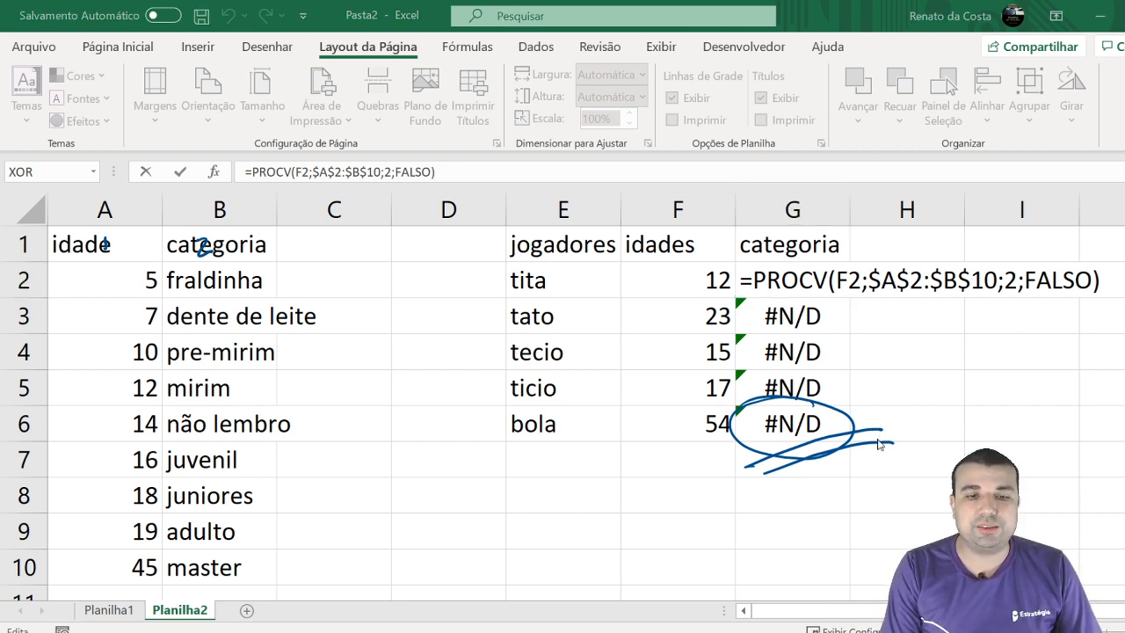
Switch to the Word exercise list and underline MUNICIPAL DE VITÓRIA DA CONQUISTA and 2013 in red above question 223
key("alt+Tab")
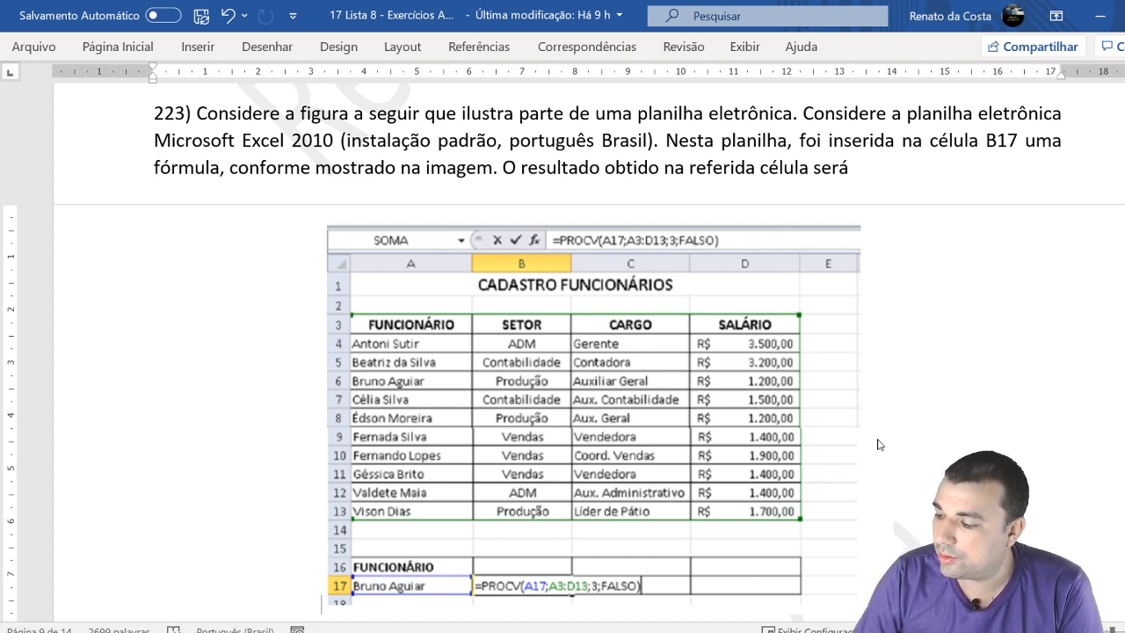
scroll(881, 444, "up", 1)
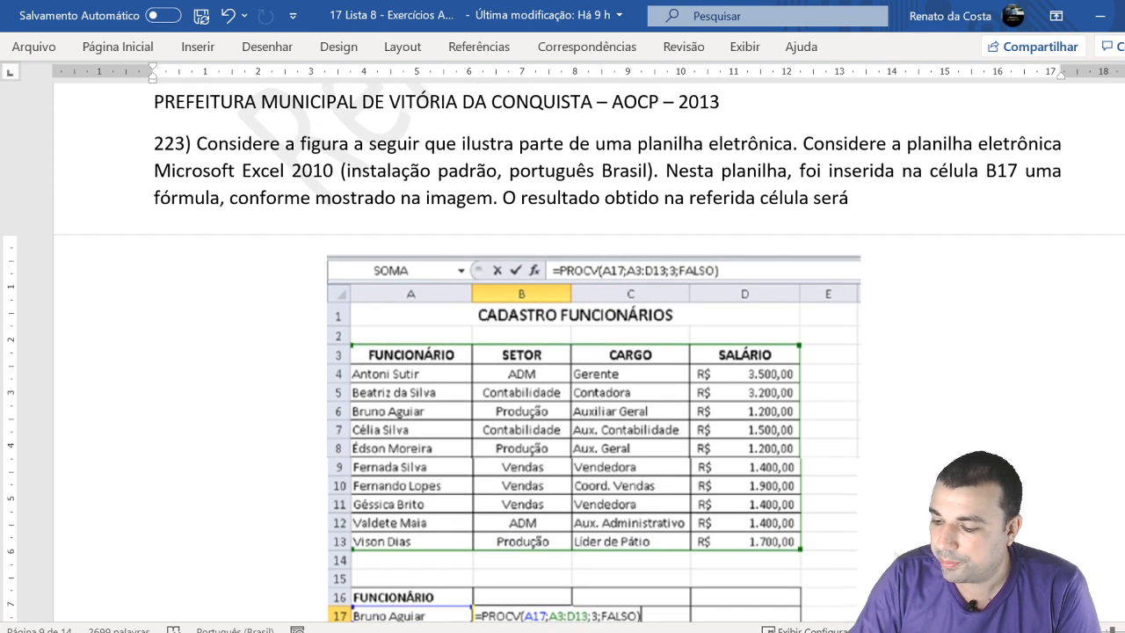
left_click_drag(268, 119, 599, 116)
left_click_drag(694, 119, 740, 112)
scroll(563, 352, "down", 1)
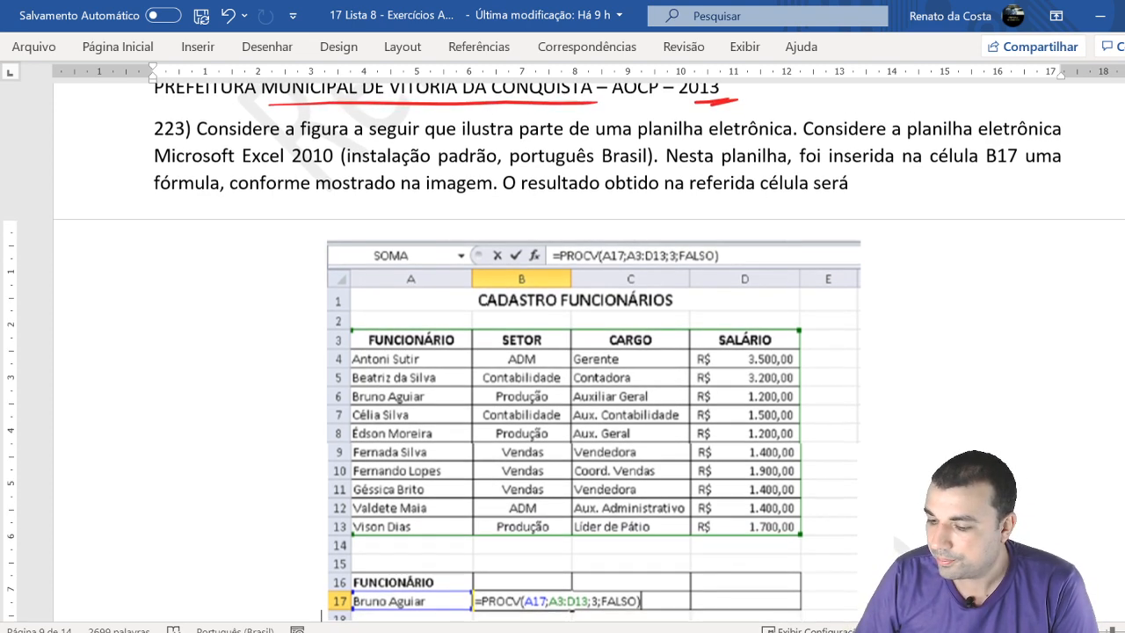
Strike through 2010 and double-underline B17 in question 223, and box the PROCV formula in the picture's formula bar
scroll(321, 603, "down", 1)
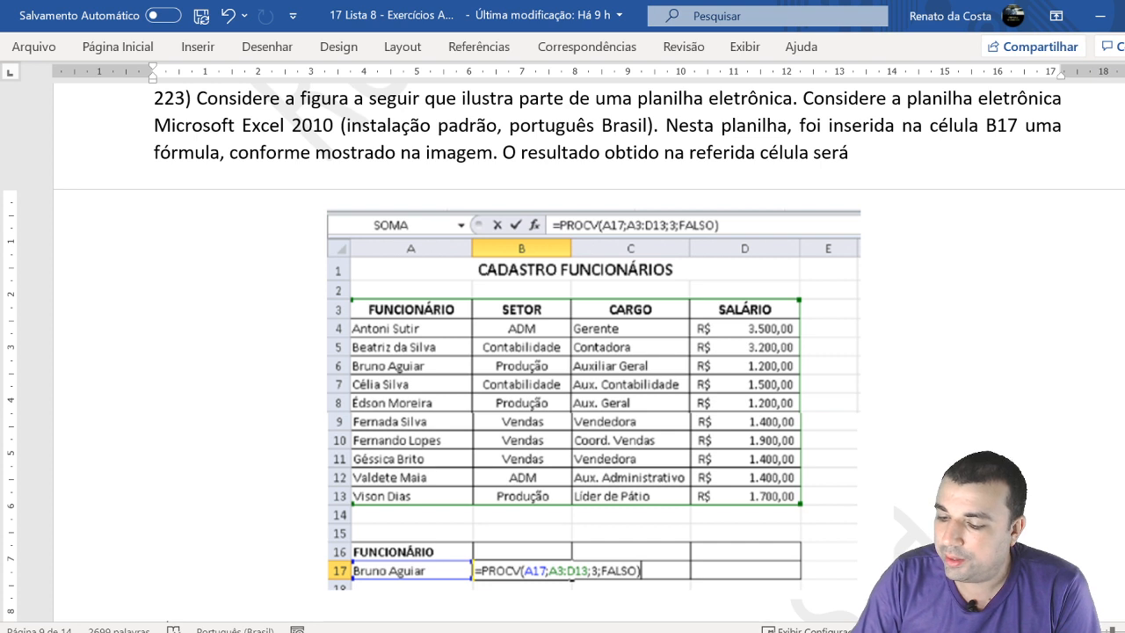
left_click_drag(296, 134, 322, 121)
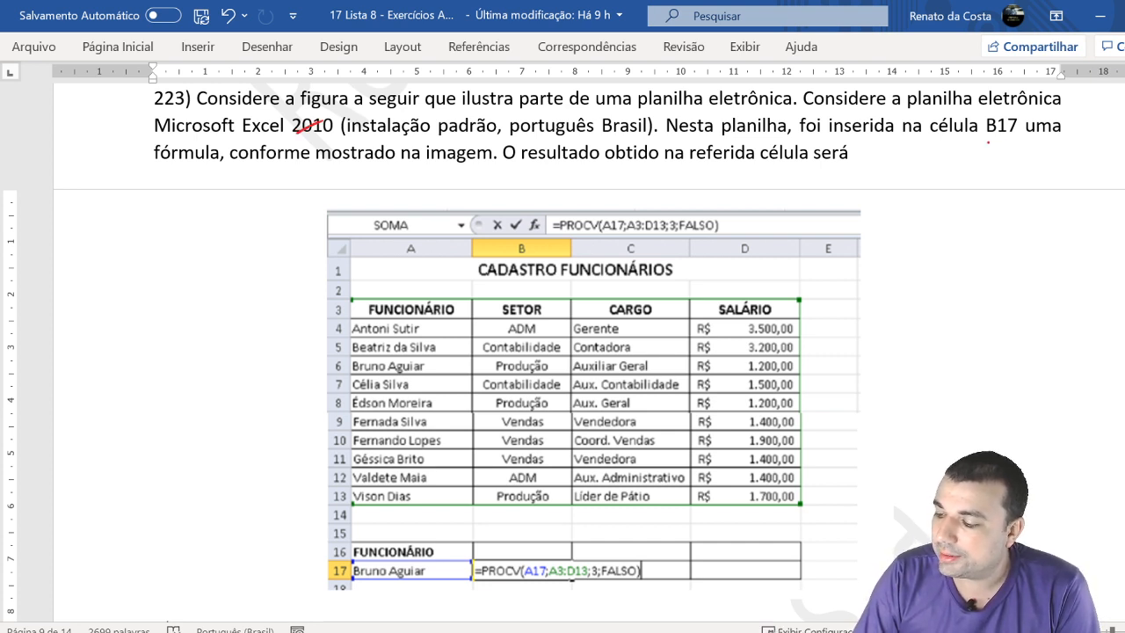
left_click_drag(987, 144, 1000, 142)
left_click_drag(985, 150, 999, 149)
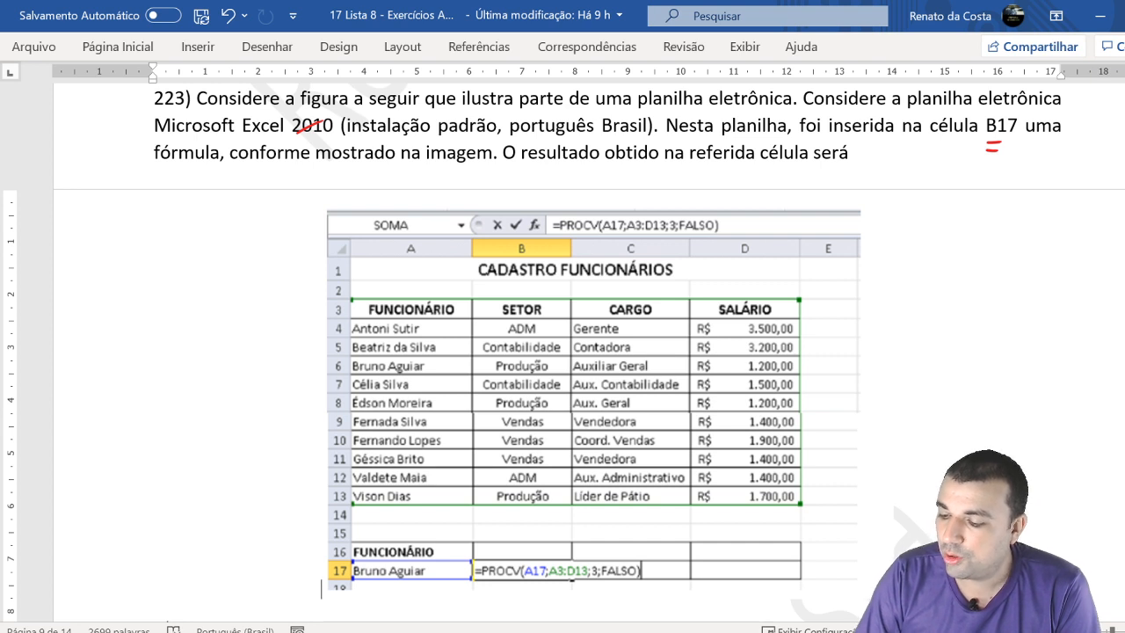
mouse_move(547, 237)
left_mouse_down()
mouse_move(607, 202)
mouse_move(751, 240)
mouse_move(659, 202)
mouse_move(591, 201)
left_mouse_up()
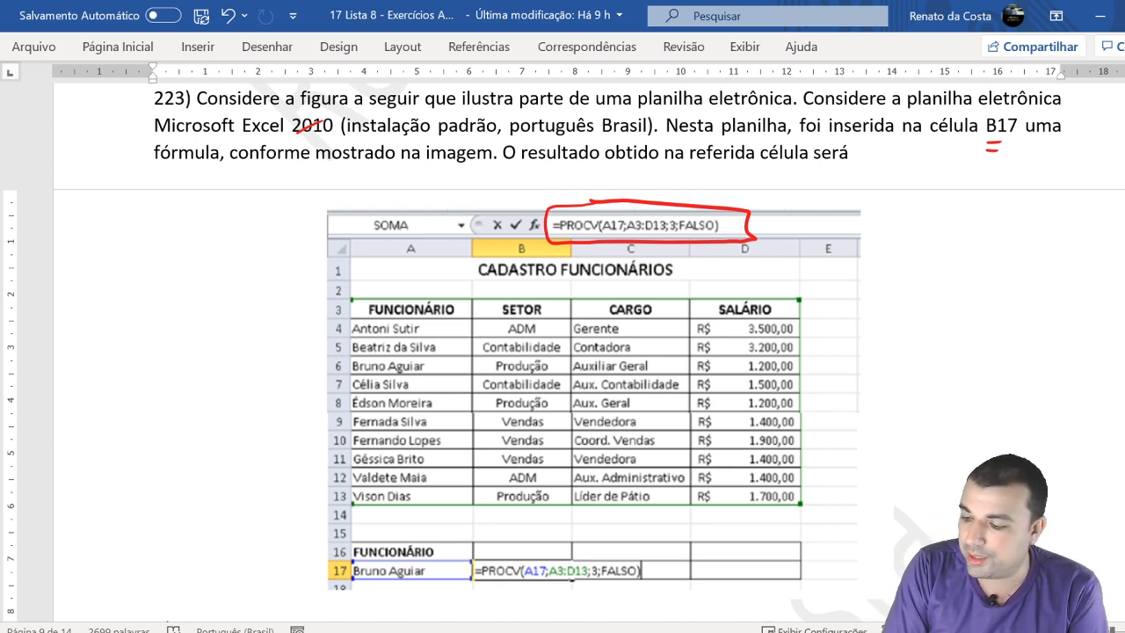
Enlarge the spreadsheet picture of question 223, and circle the column letter A and the employee name in A17
left_click(747, 544)
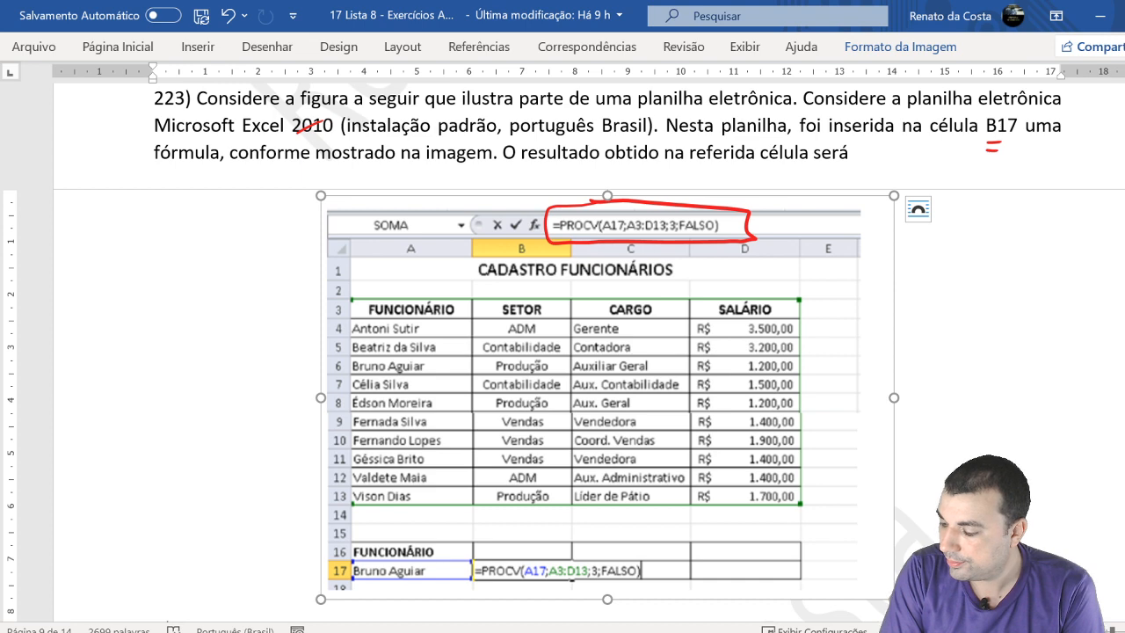
left_click_drag(894, 599, 976, 622)
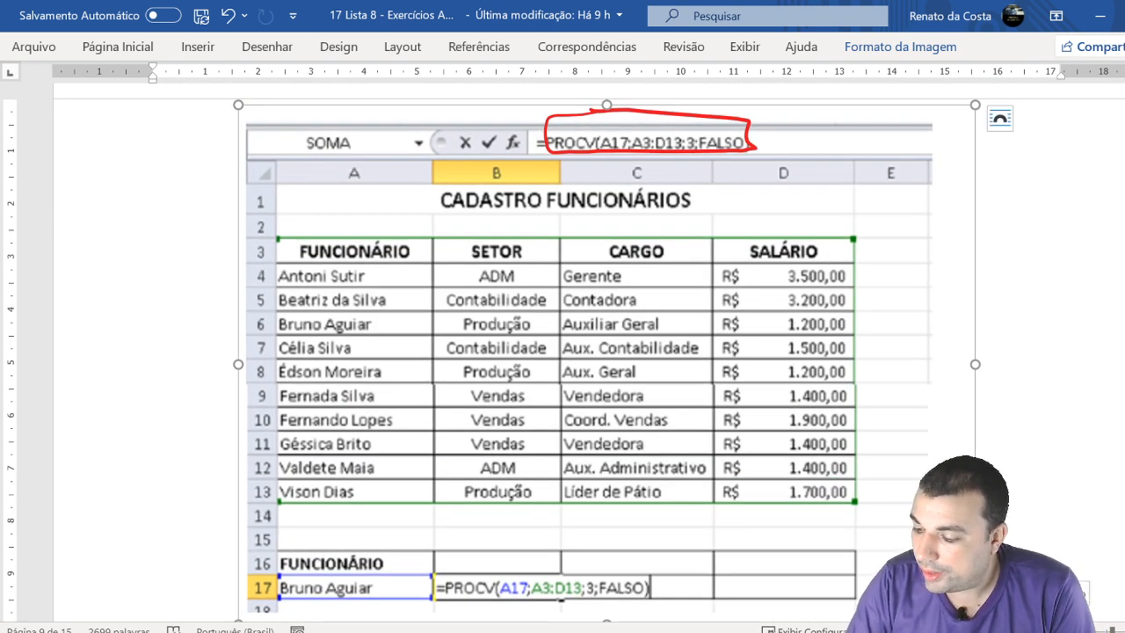
left_click_drag(340, 166, 343, 160)
mouse_move(313, 574)
left_mouse_down()
mouse_move(302, 605)
mouse_move(371, 580)
mouse_move(290, 576)
left_mouse_up()
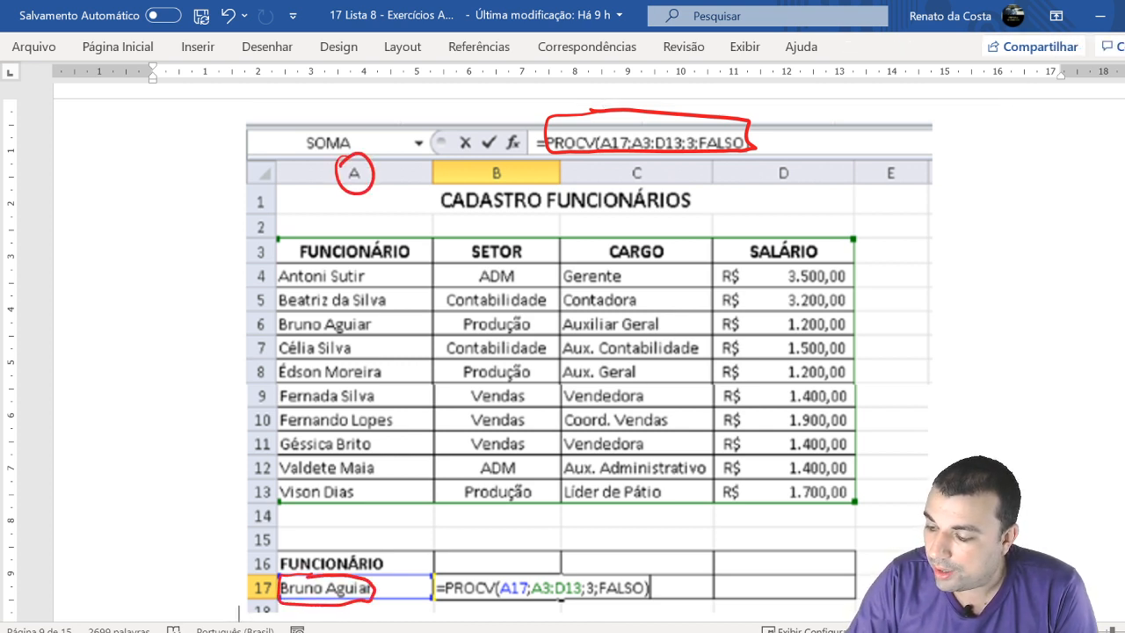
Handwrite =PROCV(A17; A3:D13; 3; FALSO in red beside the picture's CADASTRO FUNCIONÁRIOS title
mouse_move(721, 206)
left_mouse_down()
mouse_move(776, 218)
mouse_move(803, 199)
mouse_move(819, 234)
mouse_move(828, 199)
mouse_move(868, 239)
mouse_move(891, 198)
mouse_move(898, 218)
mouse_move(937, 213)
left_mouse_up()
left_click(924, 204)
left_click(924, 214)
mouse_move(937, 191)
left_mouse_down()
mouse_move(941, 211)
mouse_move(990, 223)
left_mouse_up()
left_click(992, 194)
left_click_drag(1011, 184, 1013, 202)
left_click(1036, 186)
mouse_move(1039, 205)
left_mouse_down()
mouse_move(1035, 220)
mouse_move(1057, 202)
left_mouse_up()
left_click_drag(1055, 185, 1066, 191)
left_click_drag(1070, 201, 1081, 200)
mouse_move(1085, 185)
left_mouse_down()
mouse_move(1094, 196)
mouse_move(1080, 194)
left_mouse_up()
mouse_move(1107, 186)
left_mouse_down()
mouse_move(1097, 200)
mouse_move(1116, 187)
left_mouse_up()
Underline A17 and A3:D13 in the handwritten formula, and circle the employee name in row 17 again
left_click_drag(829, 220, 852, 225)
mouse_move(316, 571)
left_mouse_down()
mouse_move(288, 572)
mouse_move(371, 598)
mouse_move(285, 573)
left_mouse_up()
left_click_drag(895, 219, 969, 225)
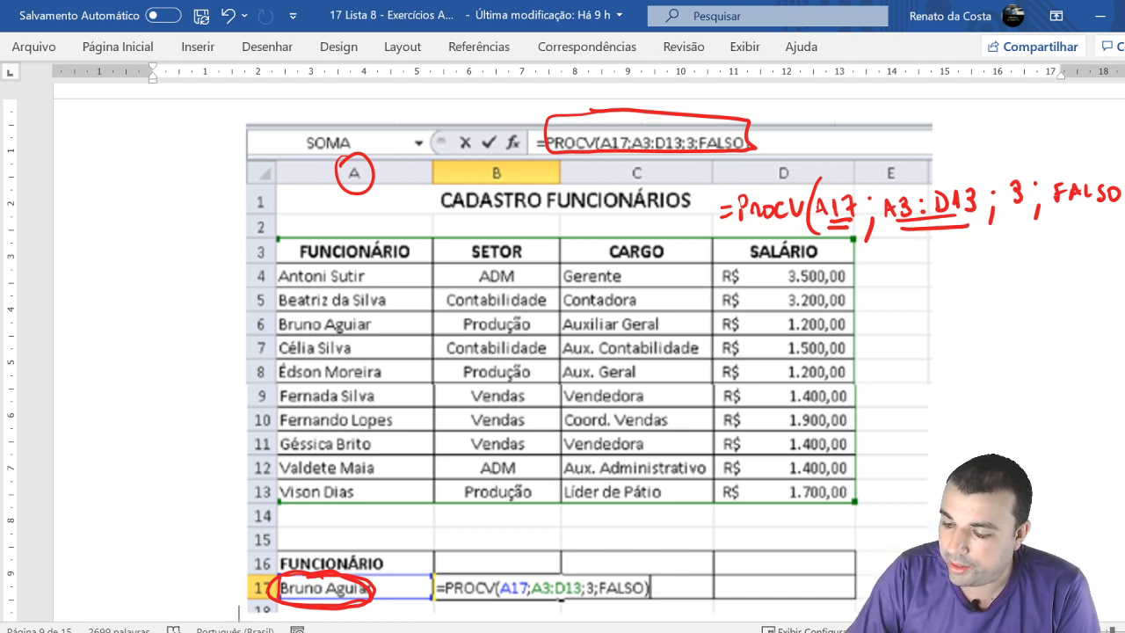
Box the table range A3:D13 with arrows at it and its reference, and circle the matching employee name in row 6
mouse_move(325, 233)
left_mouse_down()
mouse_move(288, 236)
mouse_move(268, 473)
mouse_move(277, 505)
mouse_move(598, 502)
mouse_move(865, 484)
mouse_move(860, 239)
mouse_move(437, 233)
left_mouse_up()
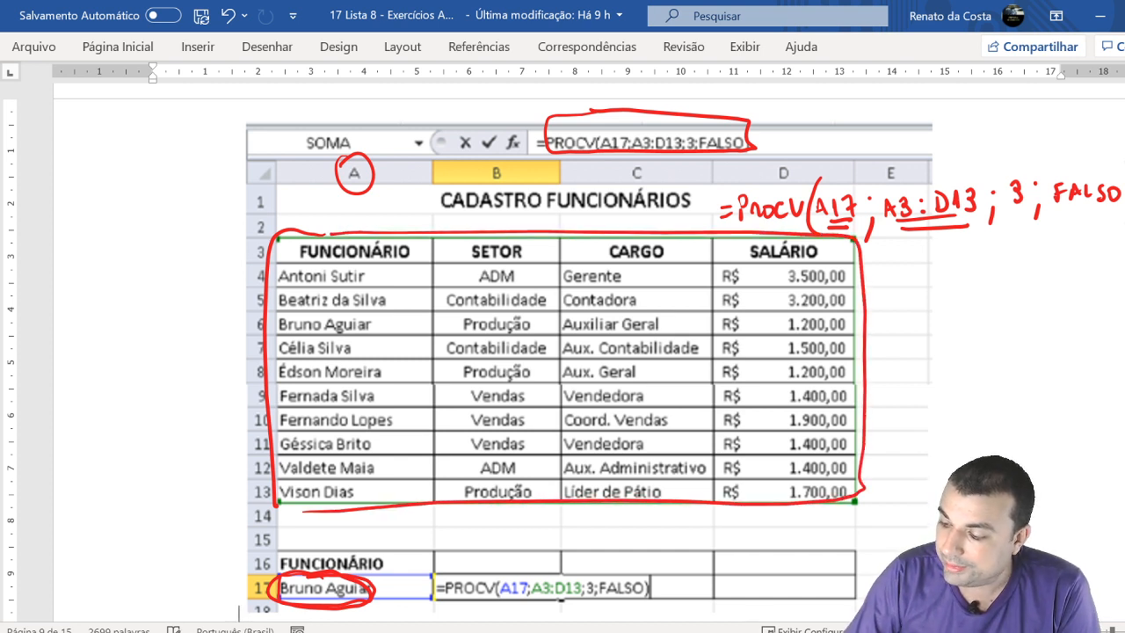
mouse_move(929, 290)
left_mouse_down()
mouse_move(927, 241)
mouse_move(937, 246)
left_mouse_up()
mouse_move(275, 181)
left_mouse_down()
mouse_move(283, 225)
mouse_move(298, 230)
left_mouse_up()
mouse_move(302, 311)
left_mouse_down()
mouse_move(266, 324)
mouse_move(369, 340)
mouse_move(326, 311)
mouse_move(286, 313)
left_mouse_up()
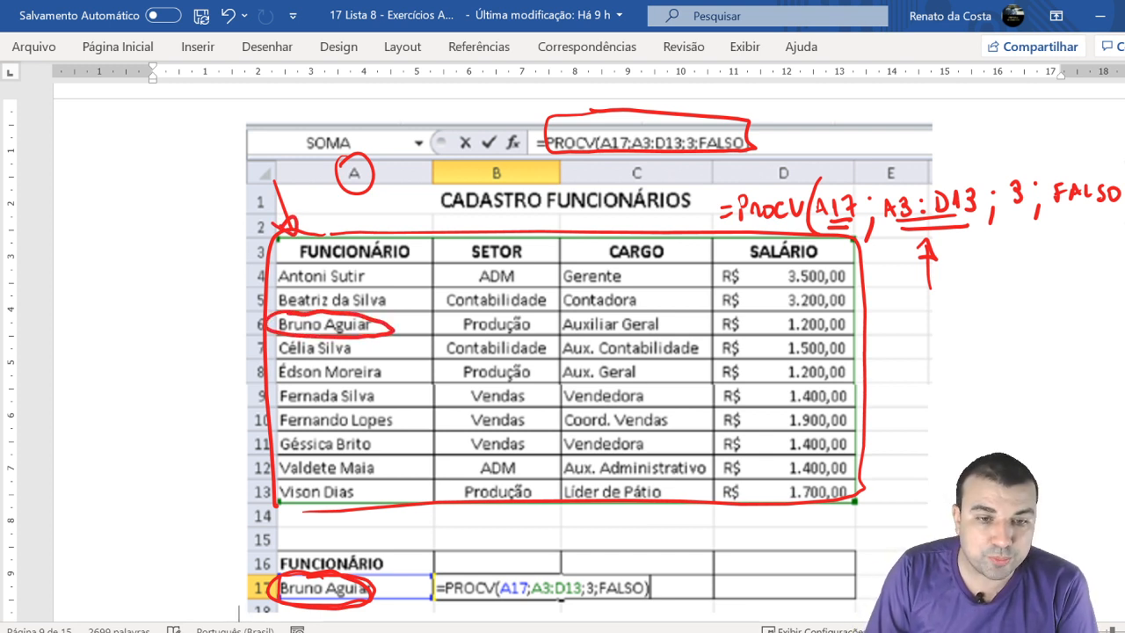
Cross out the FALSO argument in the handwritten formula
left_click_drag(1116, 154, 1063, 214)
left_click_drag(1075, 153, 1117, 216)
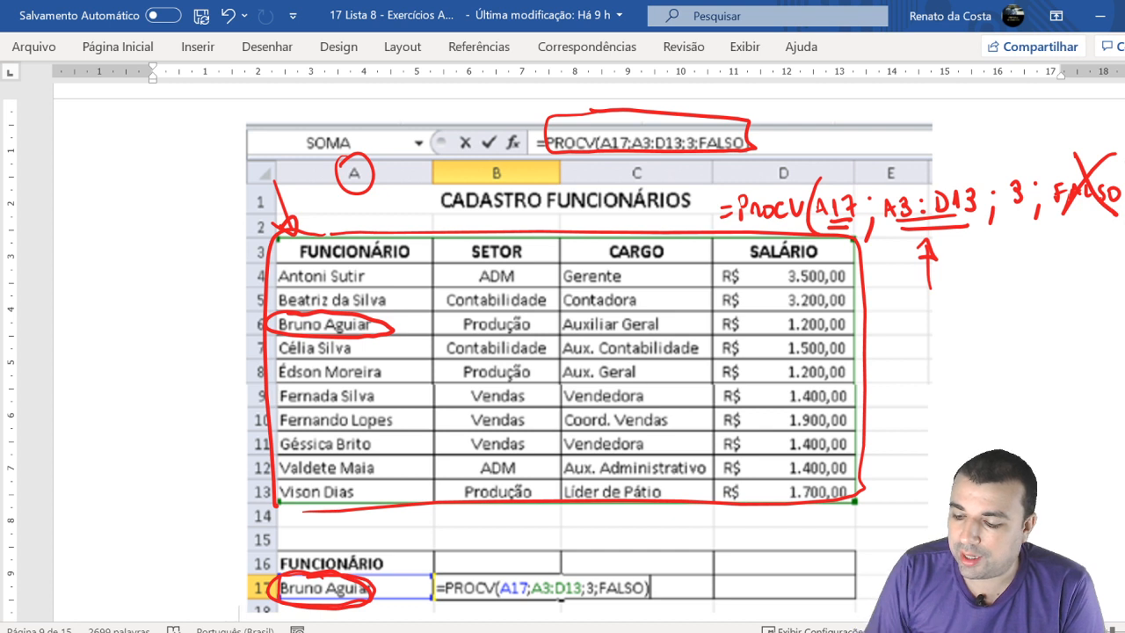
Highlight row 6 of the employee table and the argument 3 in the handwritten formula with a yellow highlighter
left_click(267, 46)
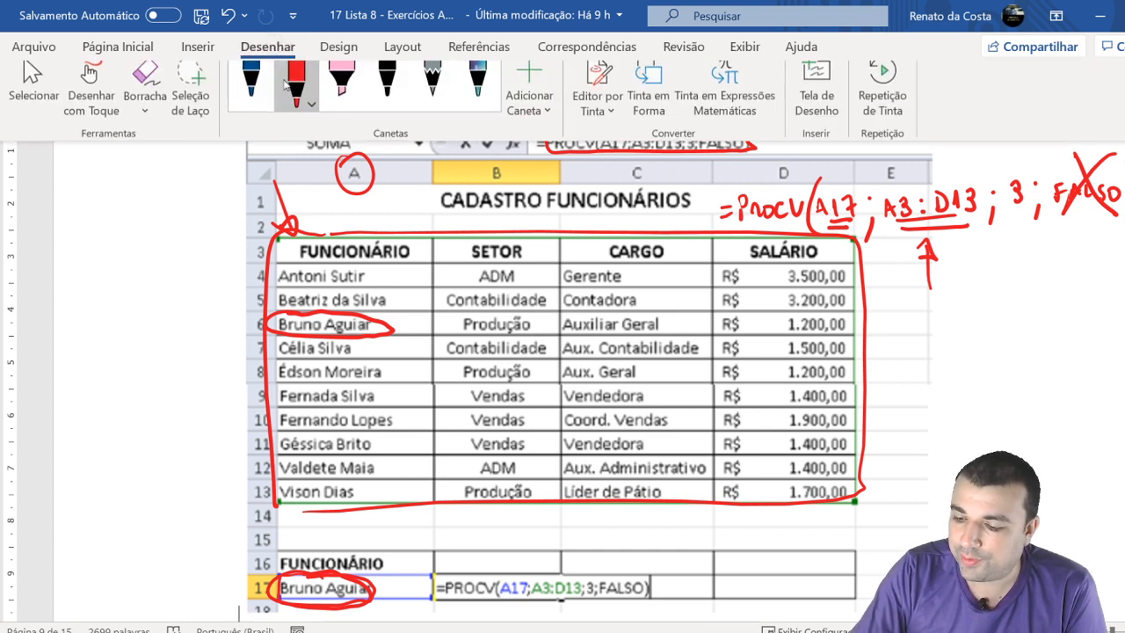
left_click(354, 99)
left_click(359, 116)
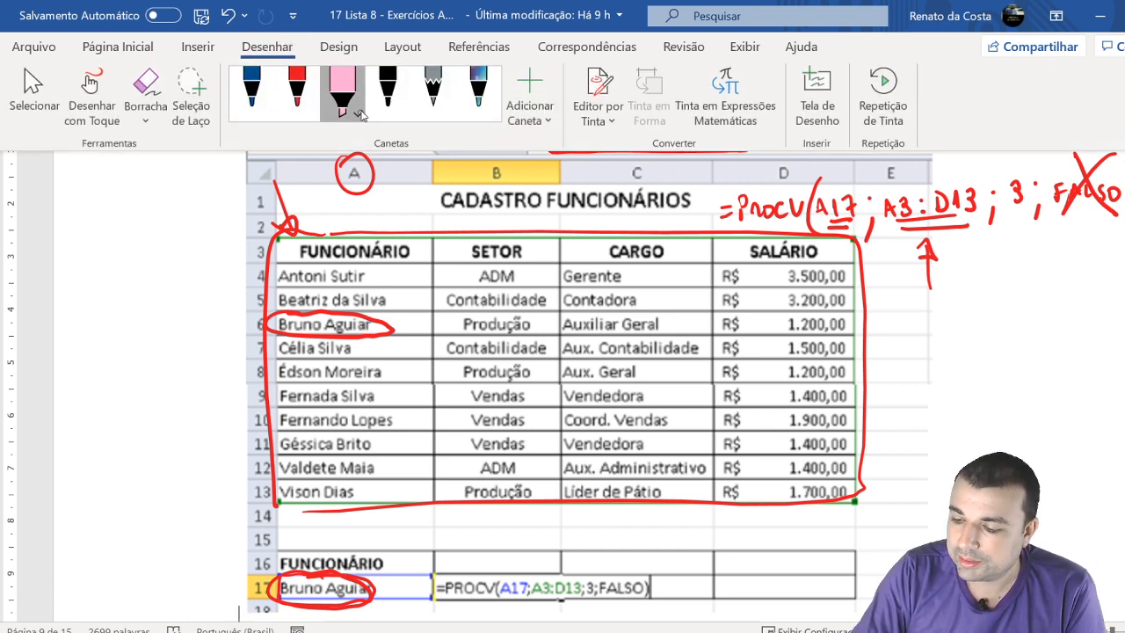
left_click(249, 267)
left_click(354, 118)
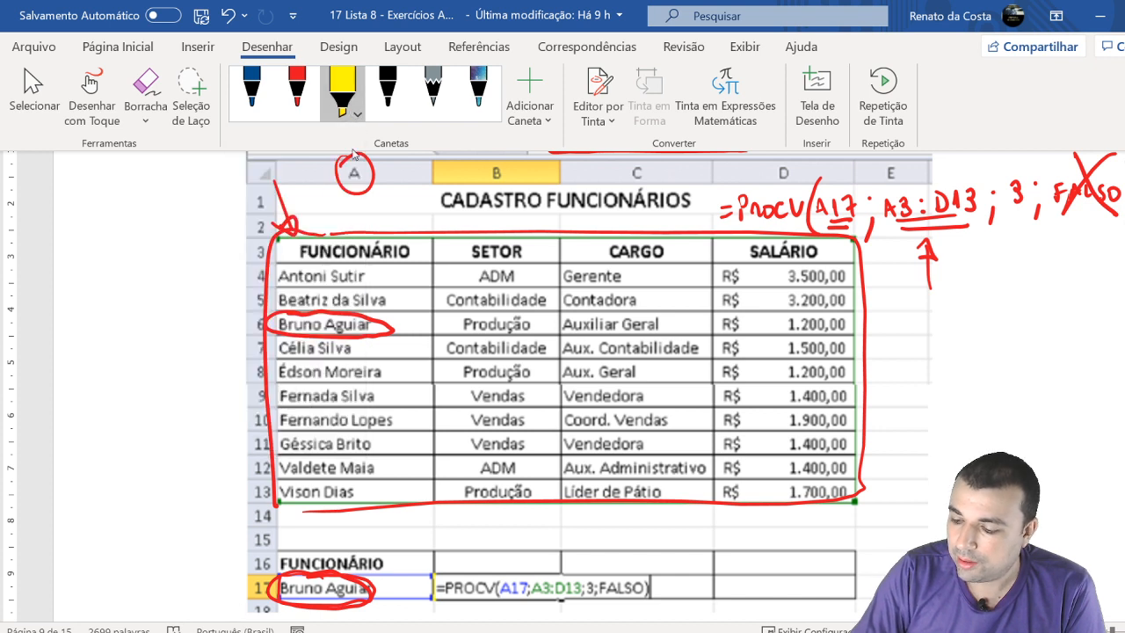
left_click_drag(280, 323, 863, 325)
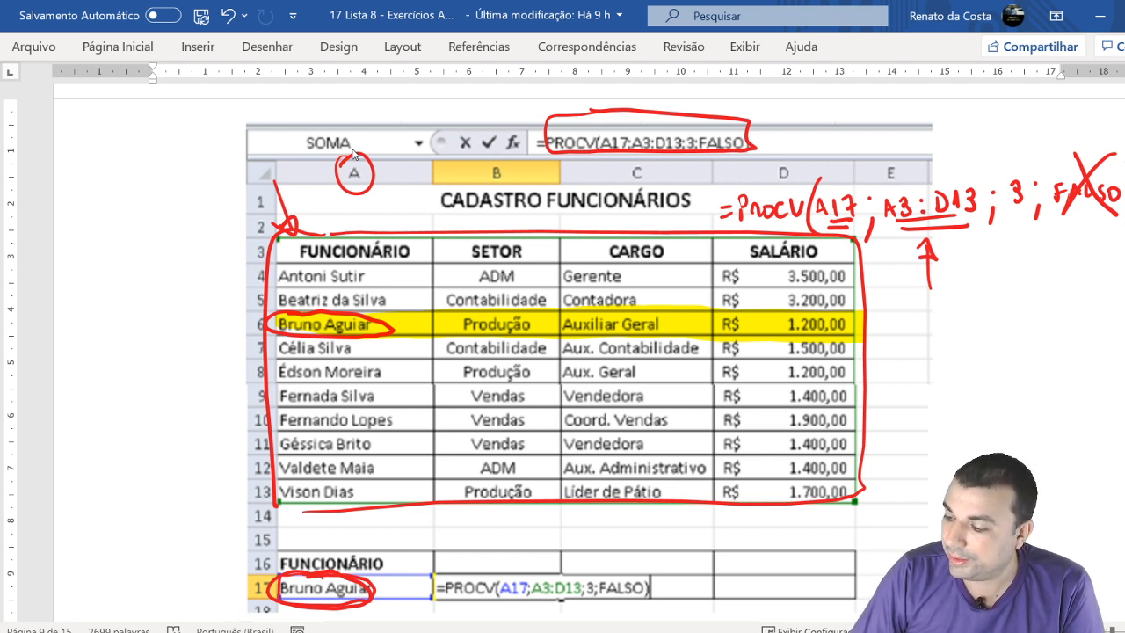
left_click_drag(1016, 161, 1019, 227)
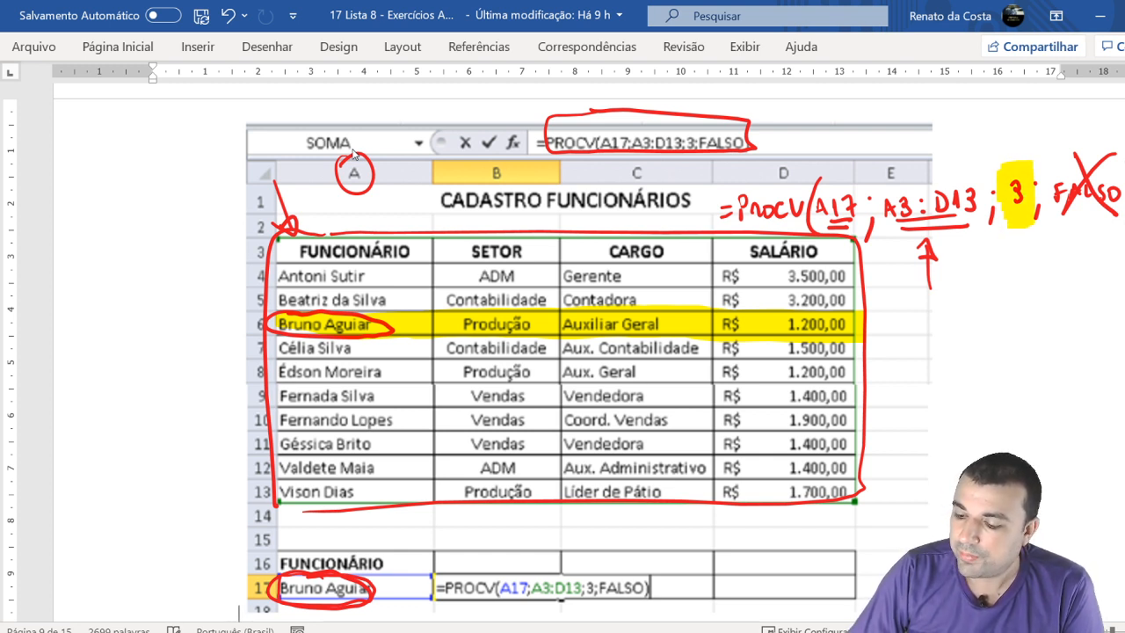
Number the first three cells of highlighted row 6 as 1, 2 and 3 with the blue pen
left_click(392, 49)
left_click(289, 51)
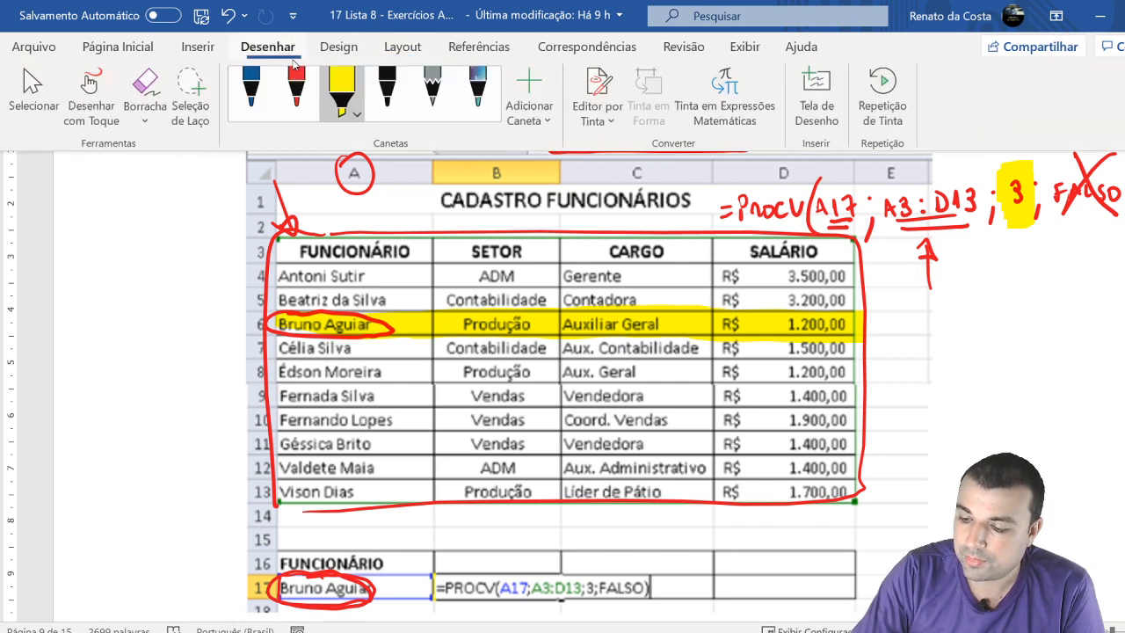
left_click(272, 102)
left_click_drag(406, 318, 410, 330)
left_click_drag(404, 330, 419, 328)
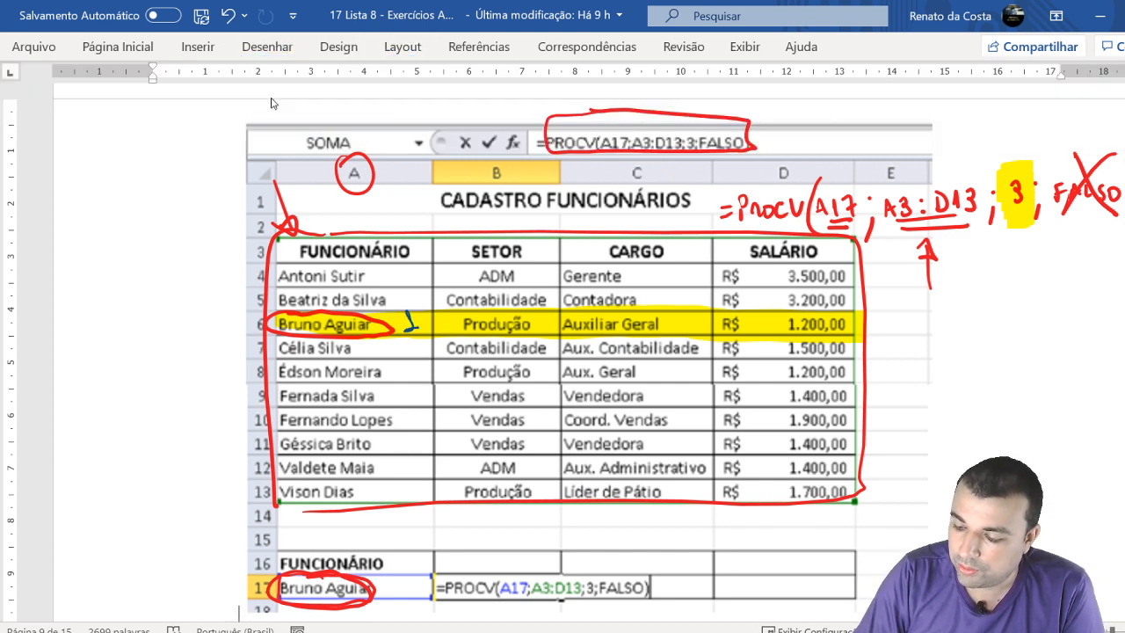
left_click_drag(531, 315, 550, 329)
mouse_move(673, 312)
left_mouse_down()
mouse_move(683, 320)
mouse_move(673, 329)
left_mouse_up()
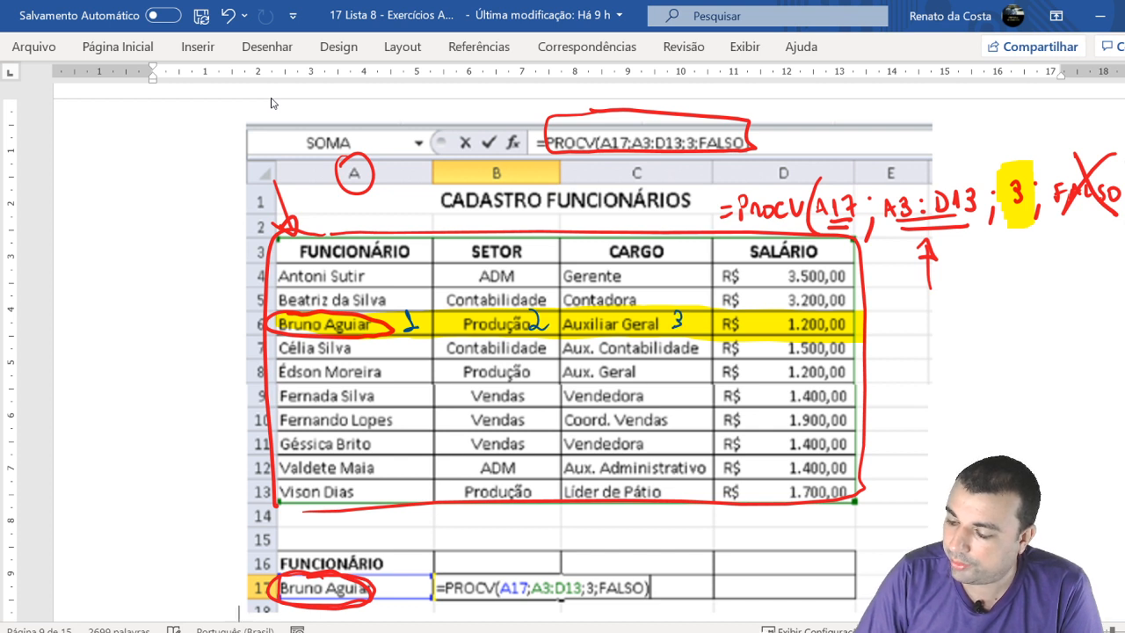
Circle Auxiliar Geral in row 6 and draw an arrow pointing at the PROCV formula in row 17
mouse_move(620, 304)
left_mouse_down()
mouse_move(555, 332)
mouse_move(661, 330)
mouse_move(553, 310)
left_mouse_up()
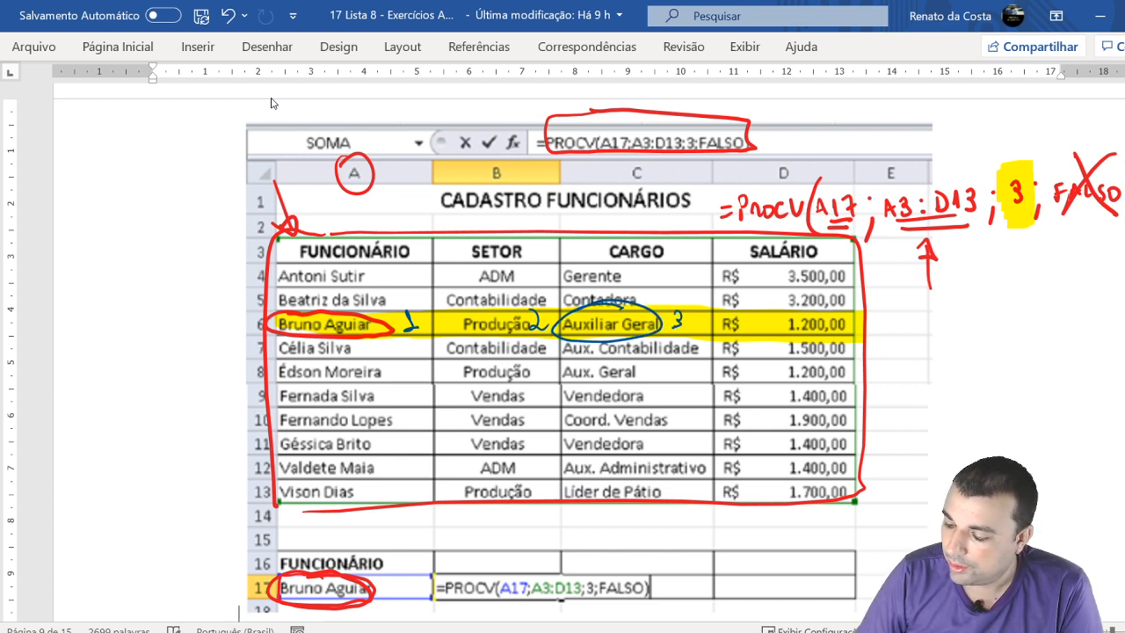
mouse_move(689, 528)
left_mouse_down()
mouse_move(652, 558)
mouse_move(689, 527)
left_mouse_up()
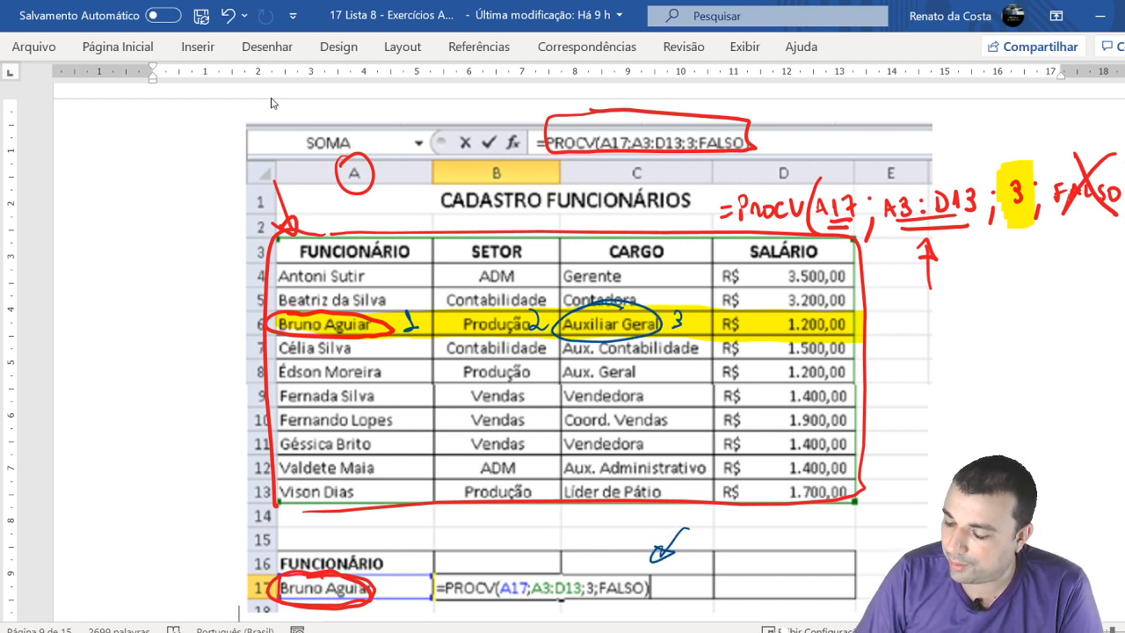
Circle answer option D) Auxiliar Geral and handwrite a large circled D with a double underline beside the options
scroll(271, 103, "down", 1)
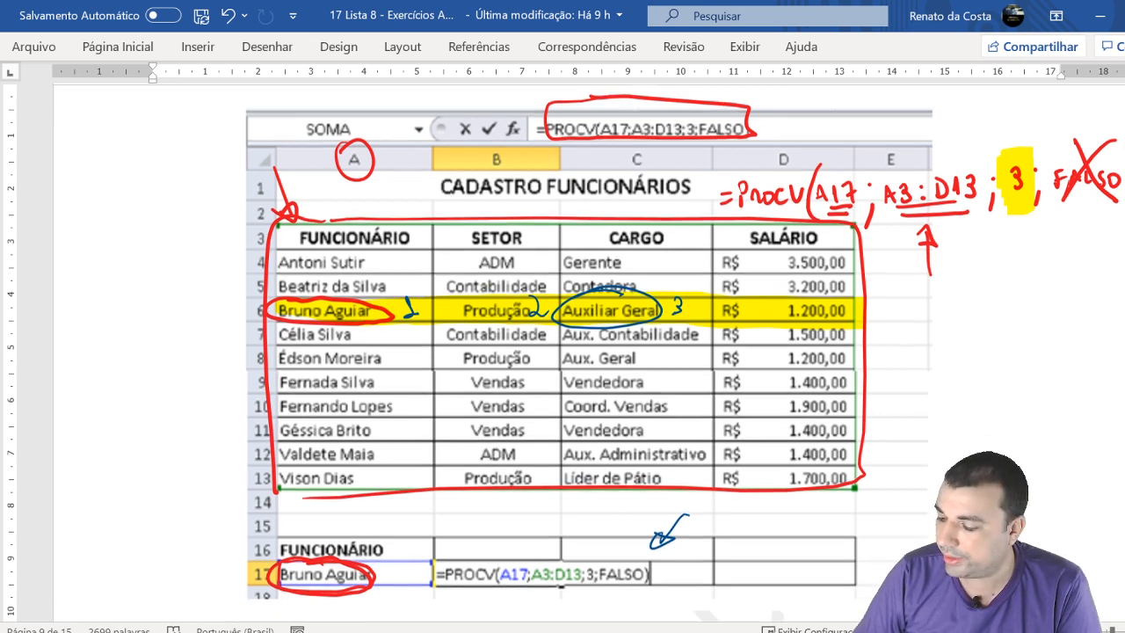
scroll(563, 352, "down", 5)
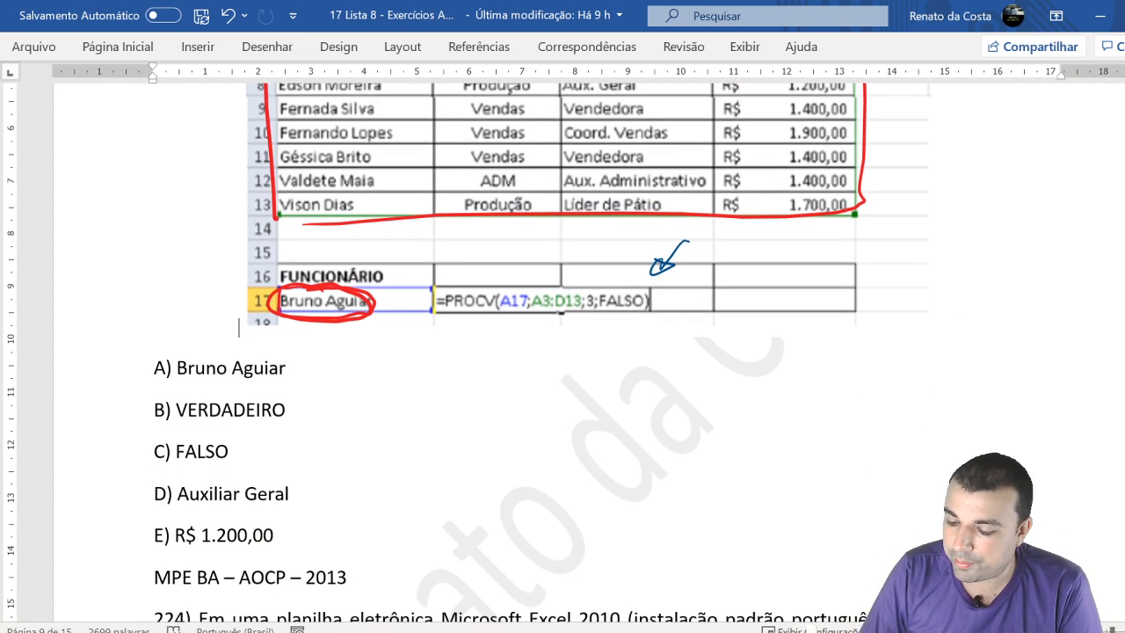
mouse_move(191, 469)
left_mouse_down()
mouse_move(263, 472)
mouse_move(312, 509)
mouse_move(255, 467)
left_mouse_up()
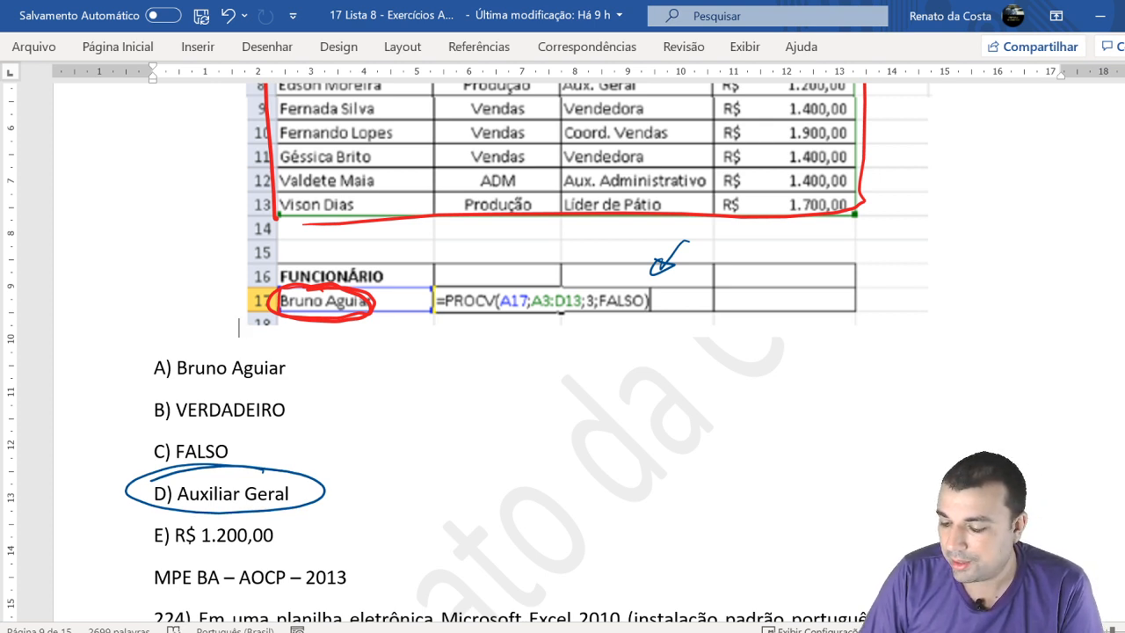
mouse_move(447, 402)
left_mouse_down()
mouse_move(448, 421)
mouse_move(425, 431)
left_mouse_up()
mouse_move(457, 355)
left_mouse_down()
mouse_move(492, 459)
mouse_move(426, 362)
left_mouse_up()
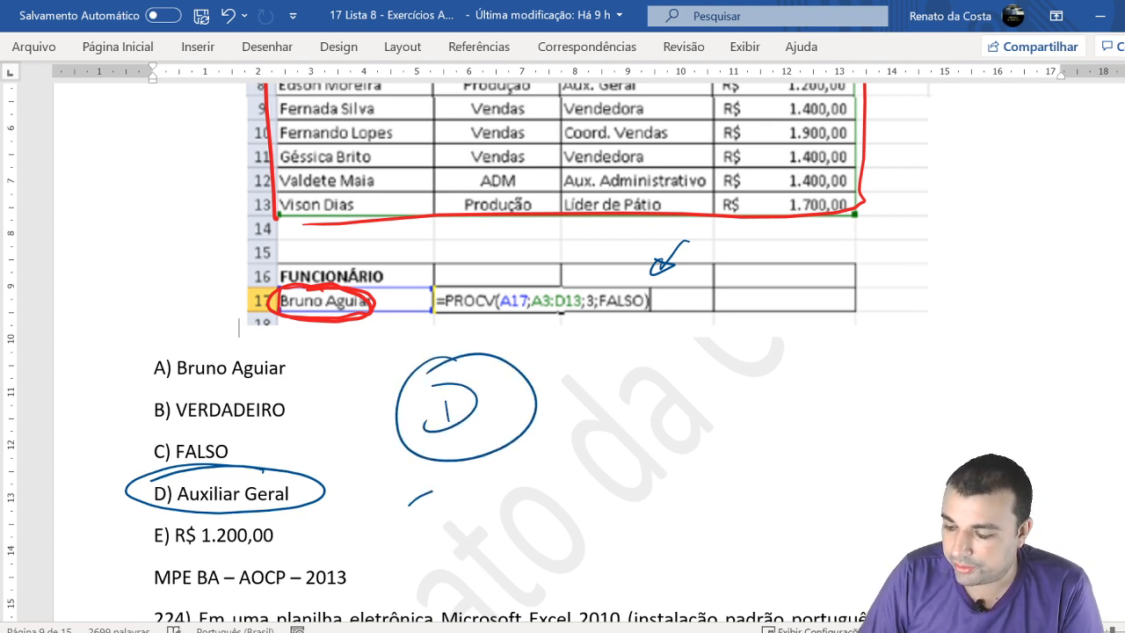
left_click_drag(407, 504, 557, 437)
left_click_drag(429, 517, 577, 458)
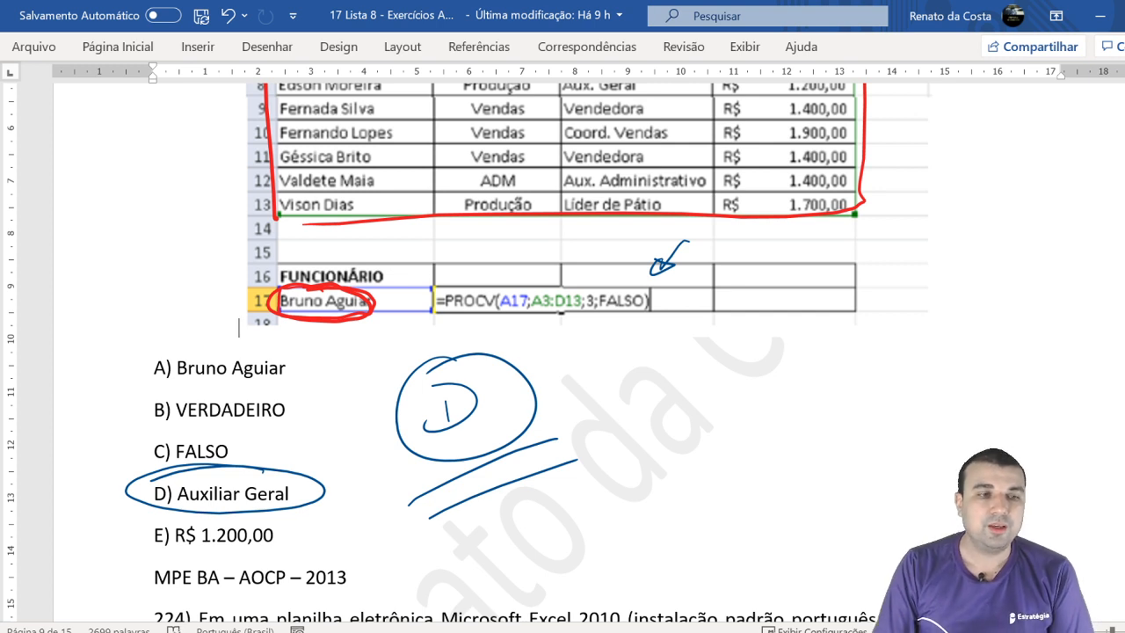